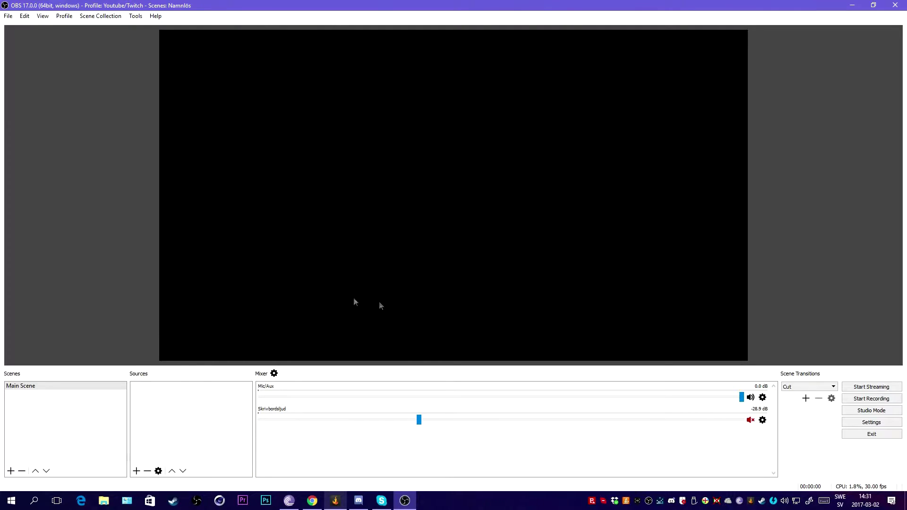
Add a new Text (GDI+) source named "Most Recent Donator" to the Main Scene
click(136, 472)
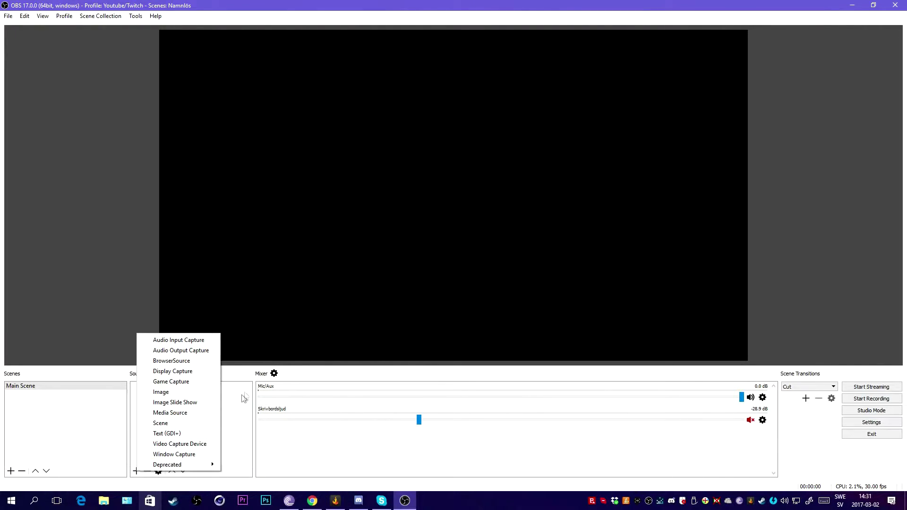
click(167, 433)
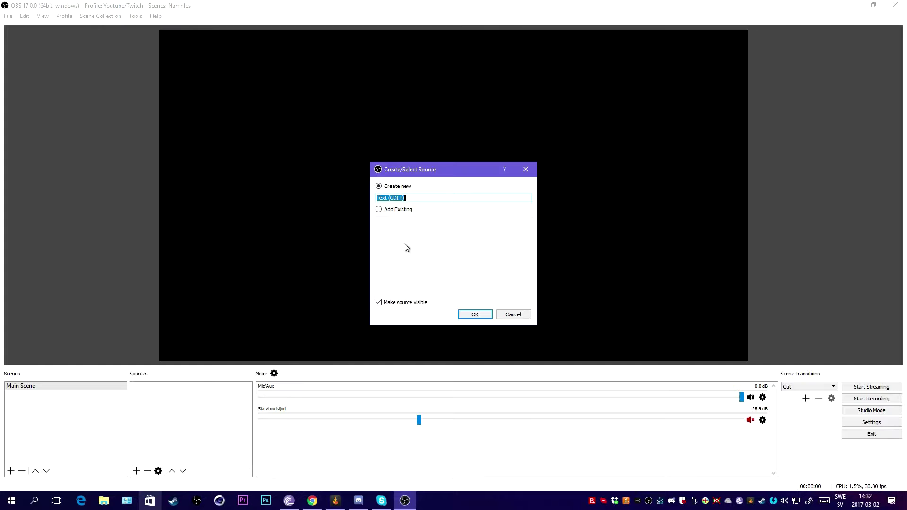
text(Most Recent Donator)
click(474, 314)
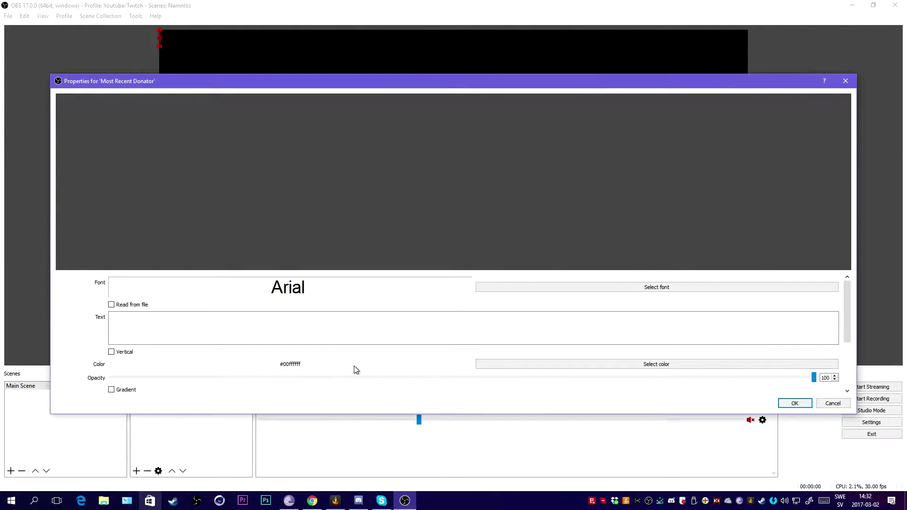
Set the text source's font to Agency FB, style Bold, size 72
click(648, 289)
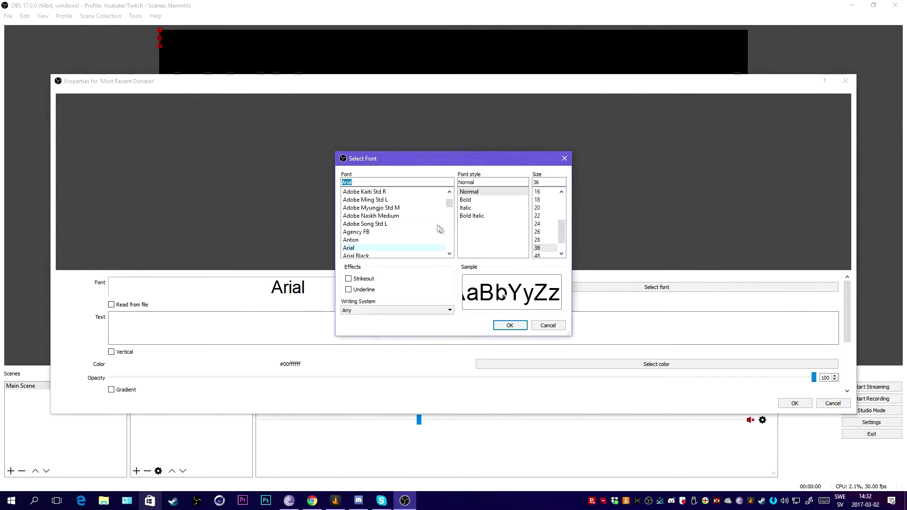
scroll(398, 245, down, 15)
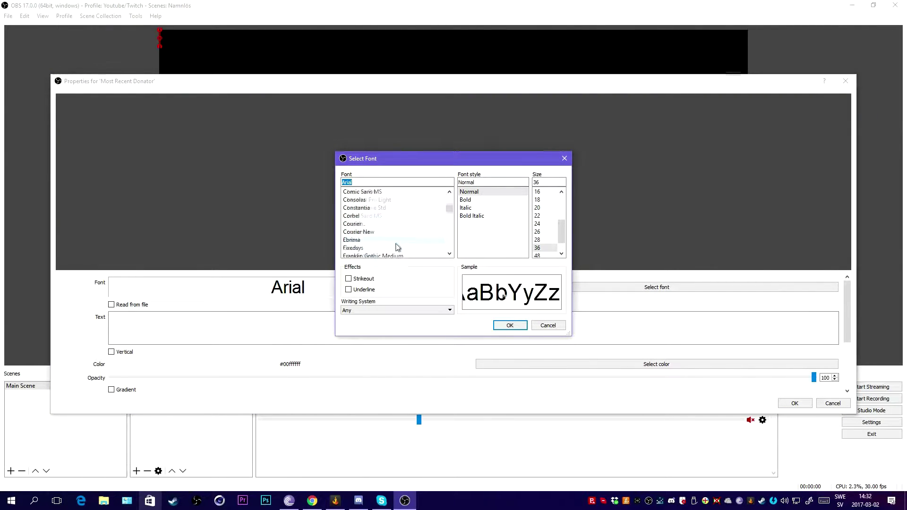
scroll(397, 248, up, 15)
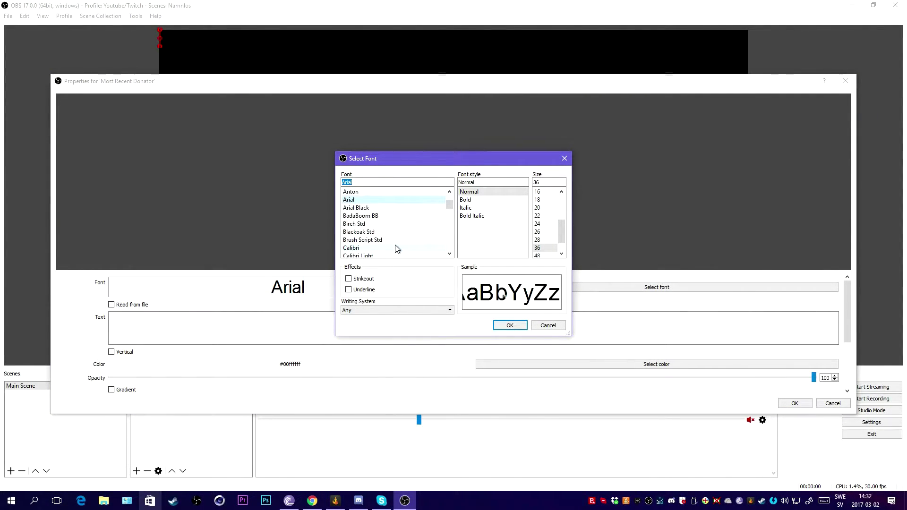
scroll(405, 229, down, 3)
click(383, 233)
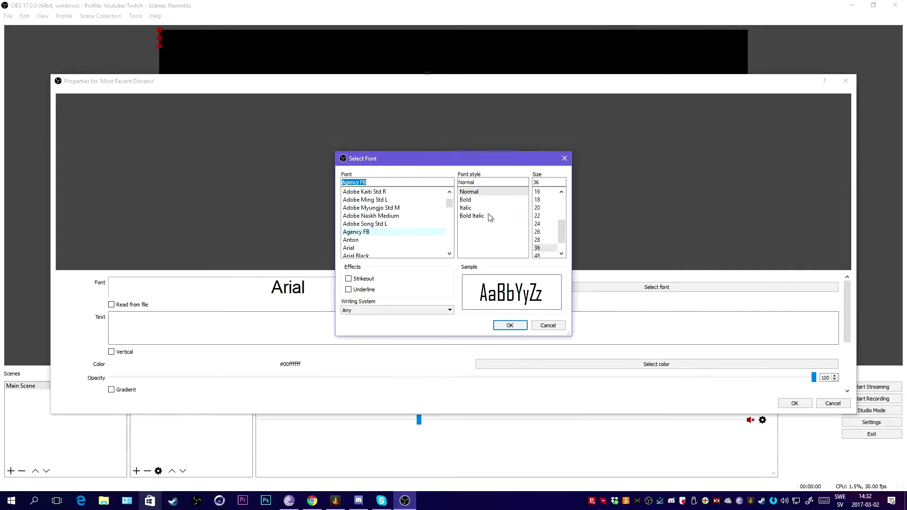
click(475, 200)
drag(567, 232, 562, 252)
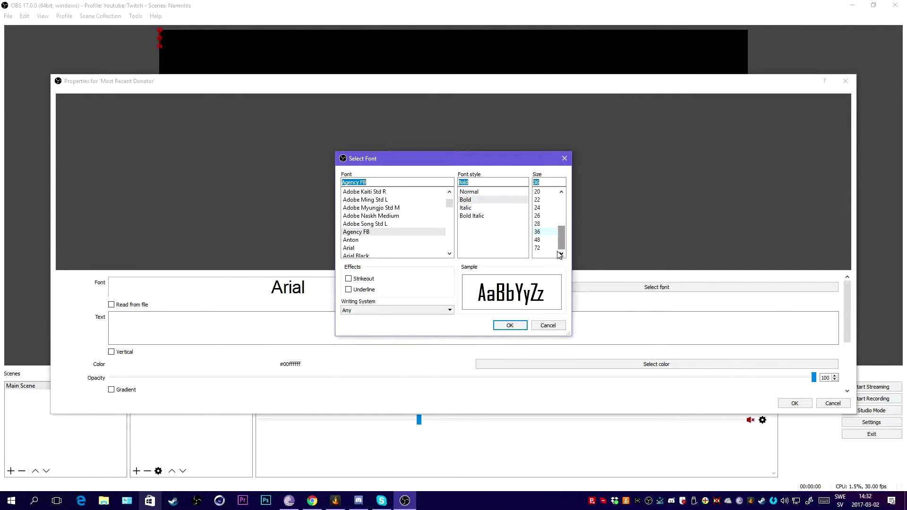
click(539, 248)
double_click(543, 183)
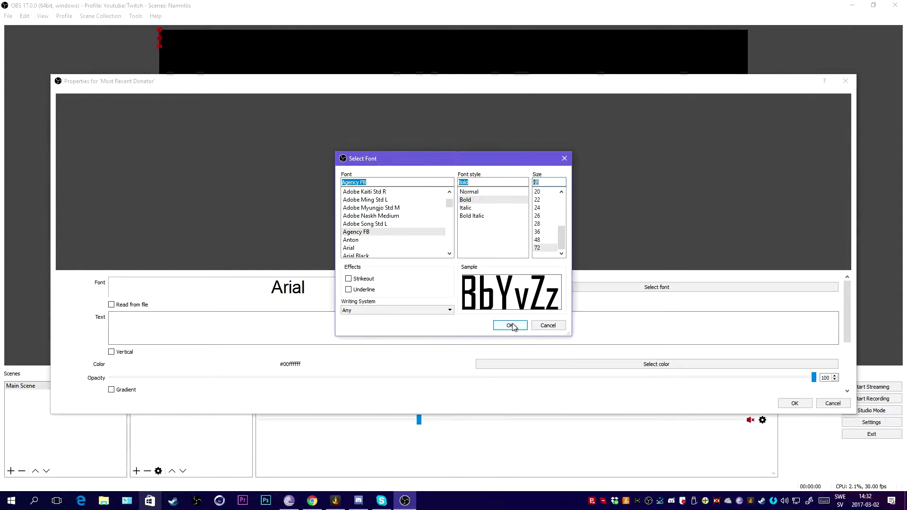
click(510, 325)
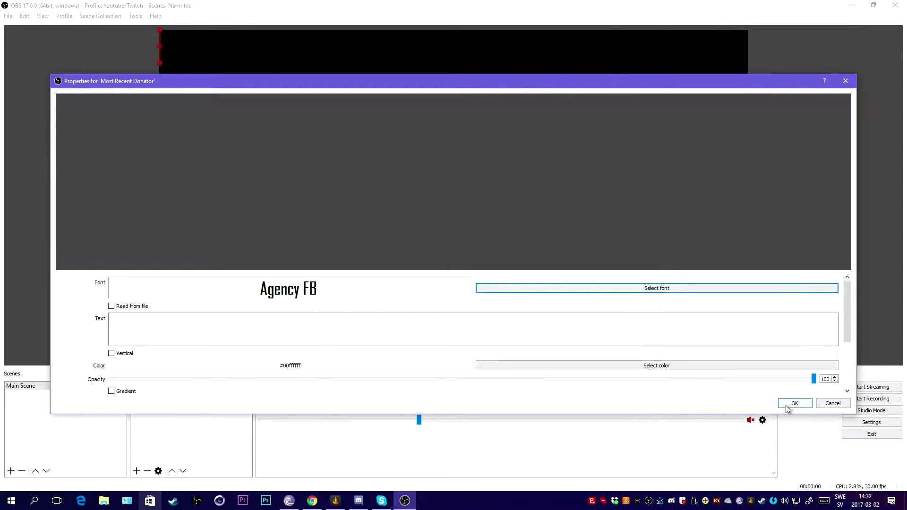
Make the source read its text from most_recent_donator.txt in the Streamlabs folder and apply the properties
click(412, 329)
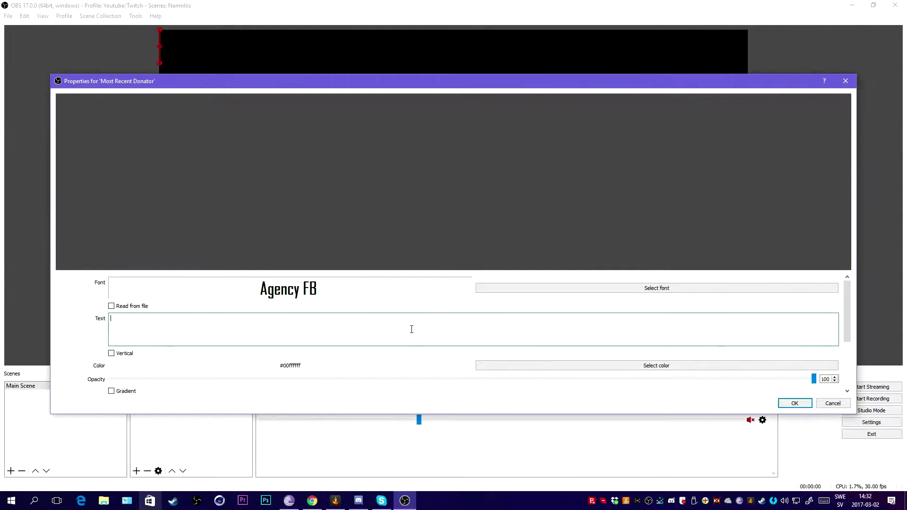
click(111, 307)
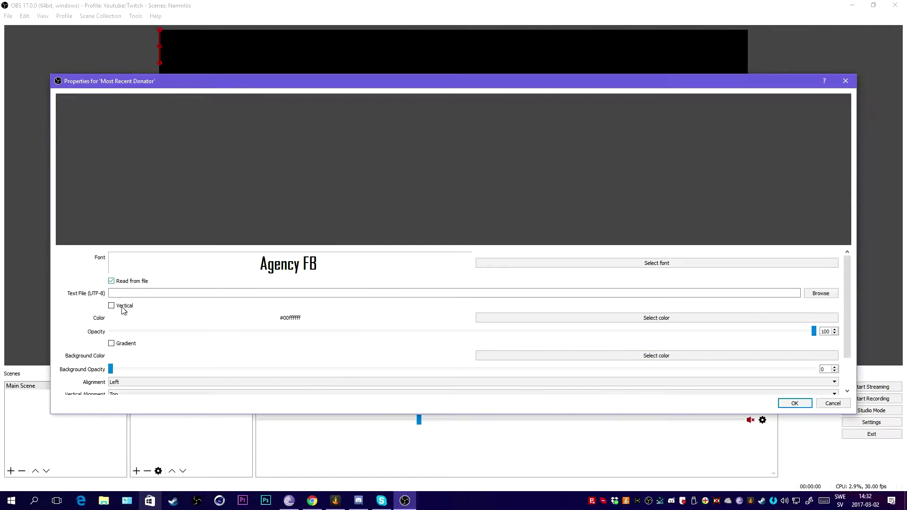
click(821, 293)
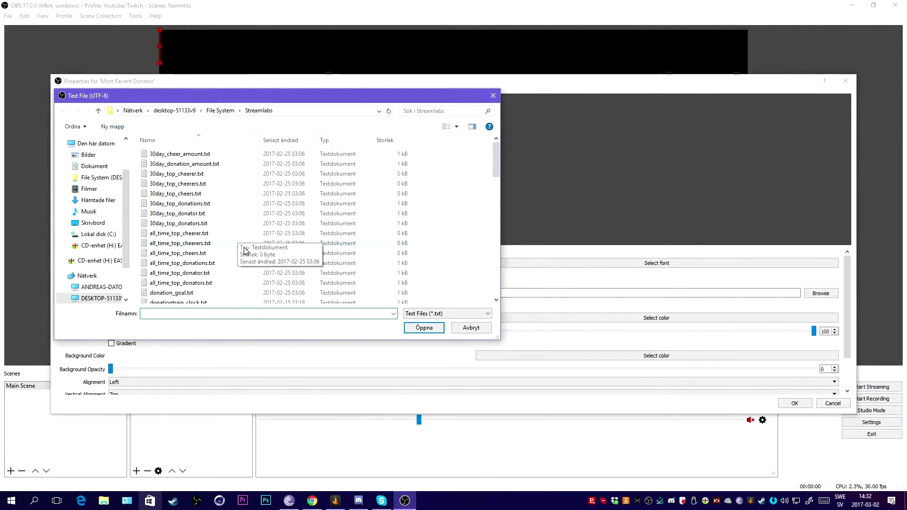
scroll(244, 252, down, 1)
scroll(243, 256, down, 2)
scroll(243, 262, up, 3)
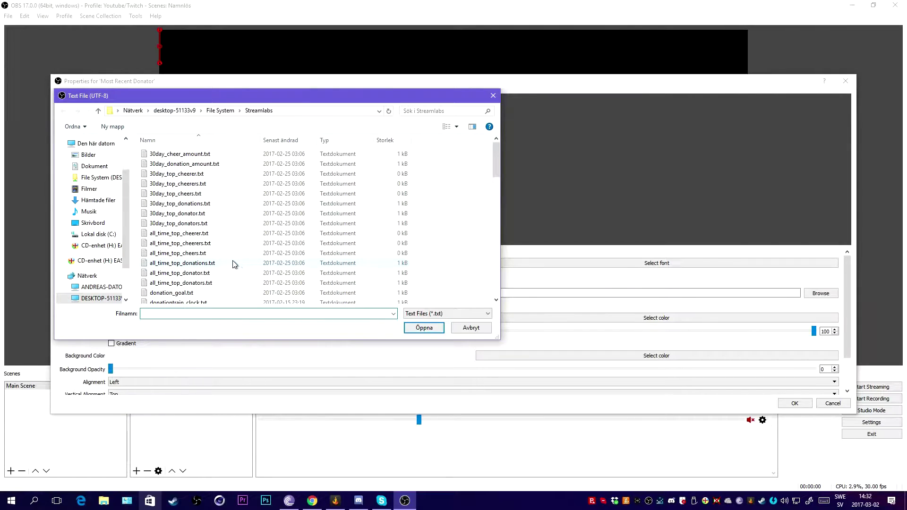
scroll(226, 262, down, 6)
scroll(212, 261, down, 2)
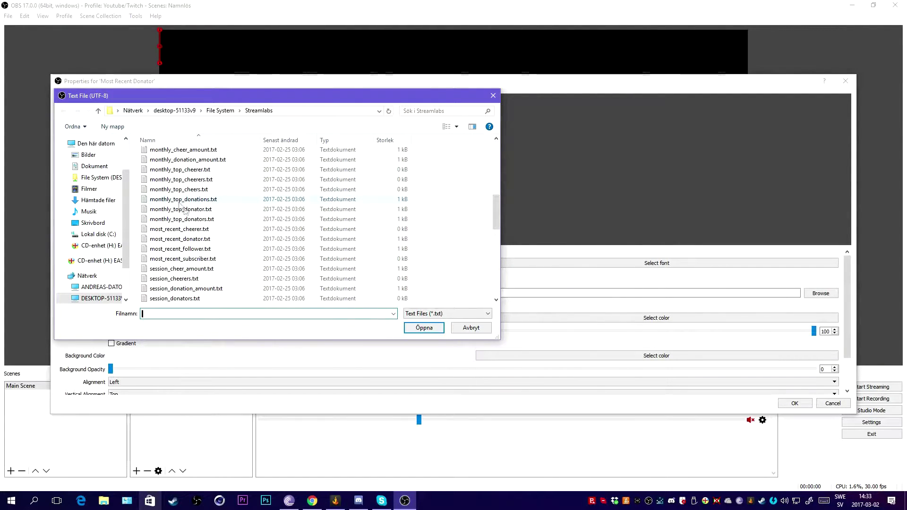
click(196, 239)
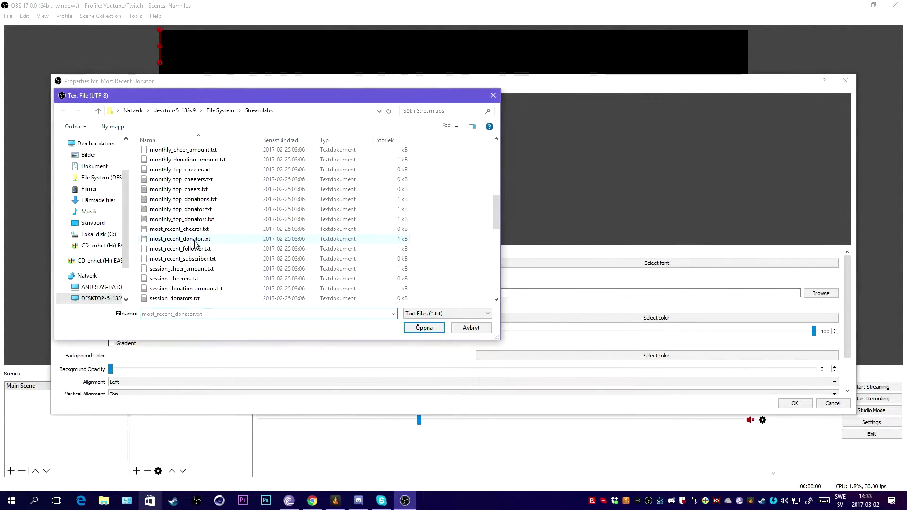
click(417, 330)
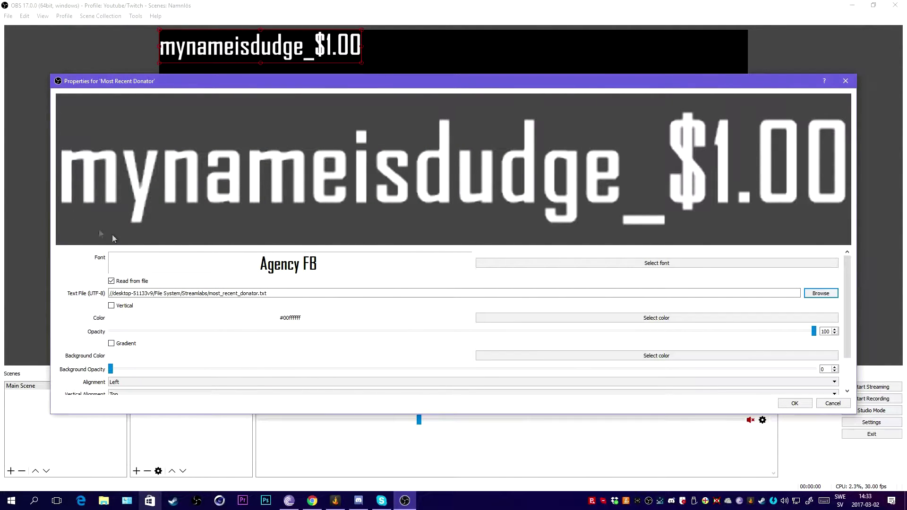
click(795, 403)
Shift the donator text inward from the canvas corner and review its font settings
drag(334, 61, 371, 70)
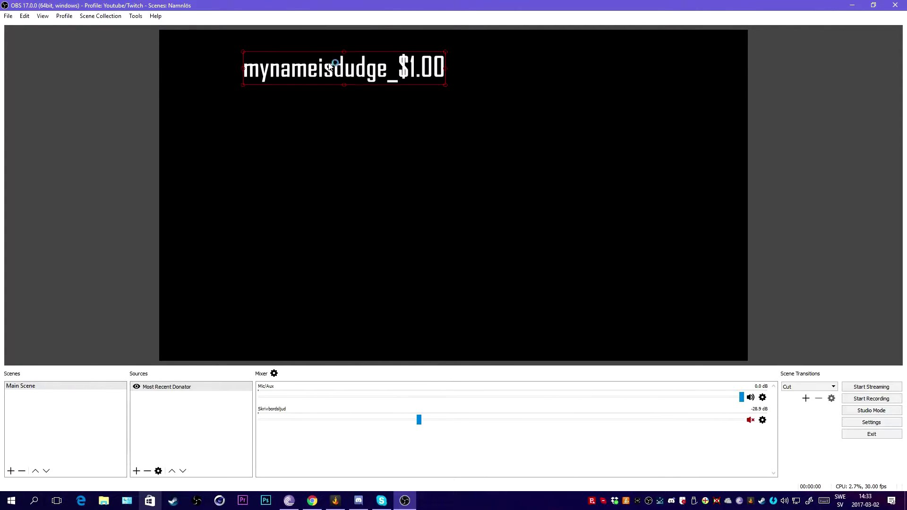
right_click(423, 74)
click(466, 245)
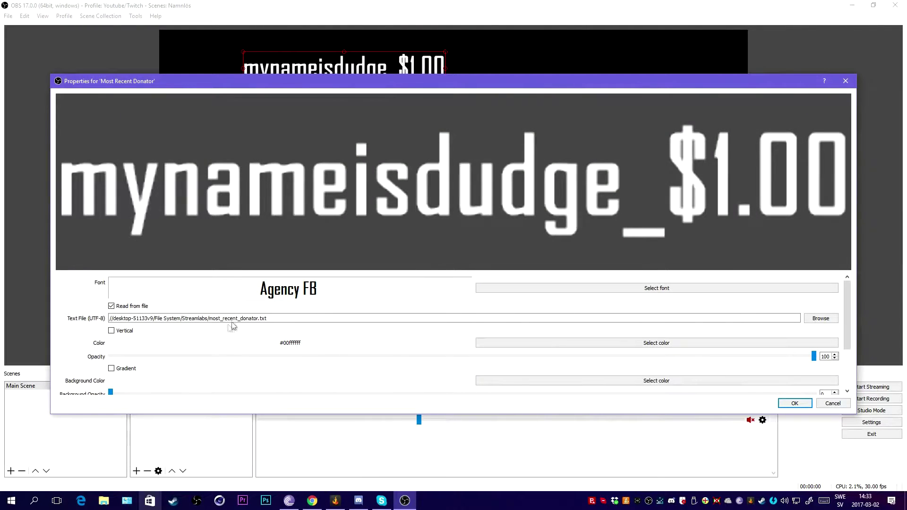
click(657, 293)
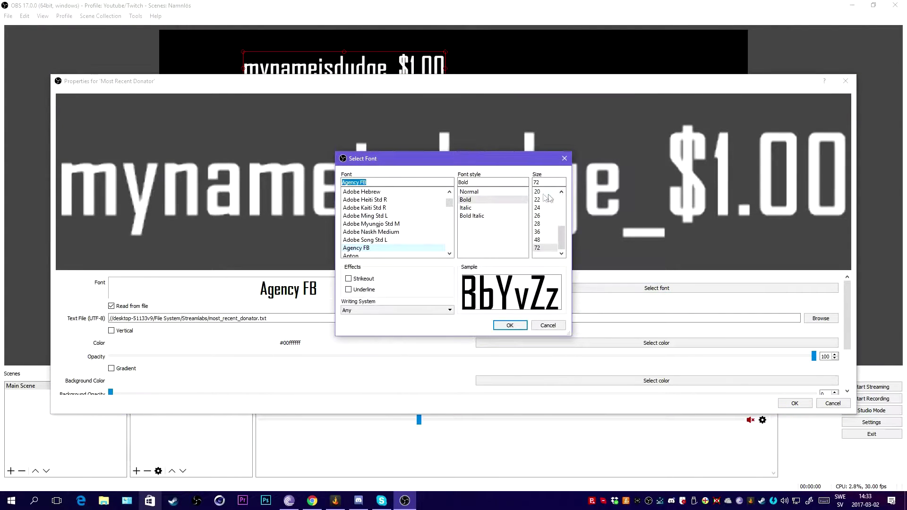
click(508, 325)
click(795, 403)
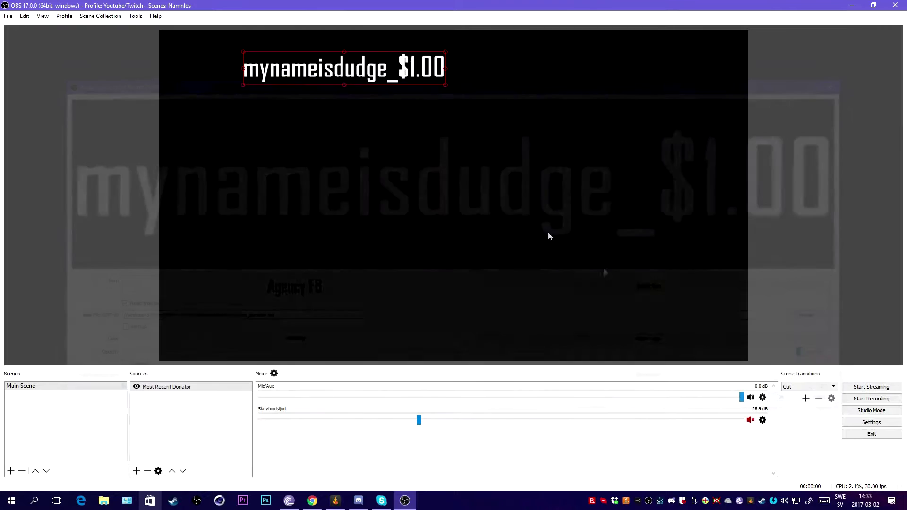
Reposition the donator text on the canvas, ending near the lower-right corner
drag(385, 80, 367, 279)
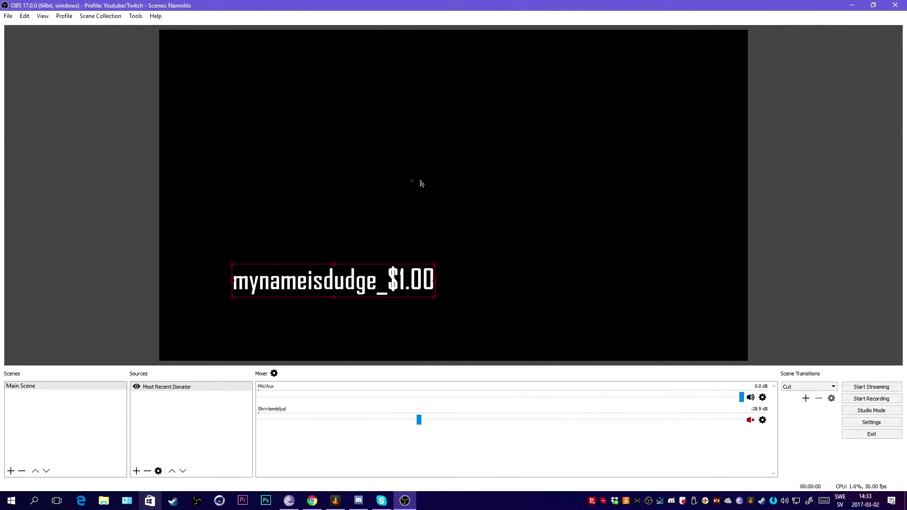
click(360, 171)
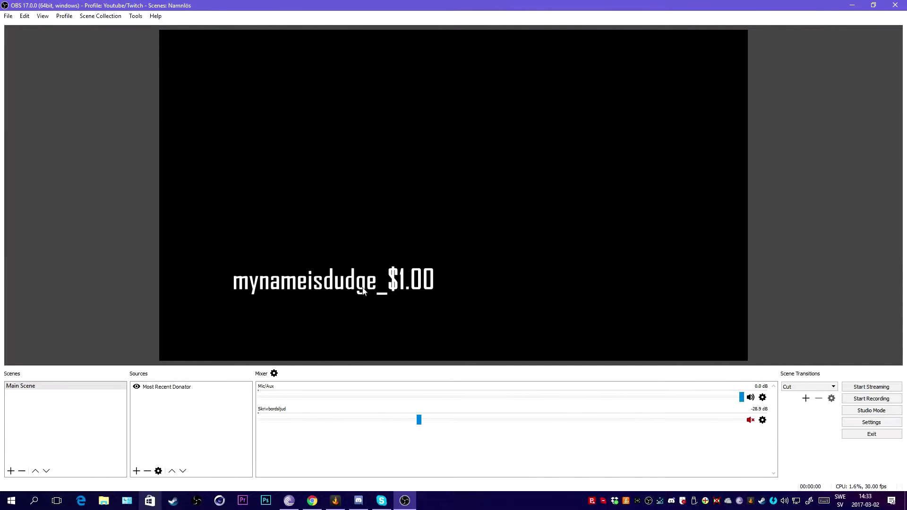
click(378, 293)
drag(378, 293, 651, 225)
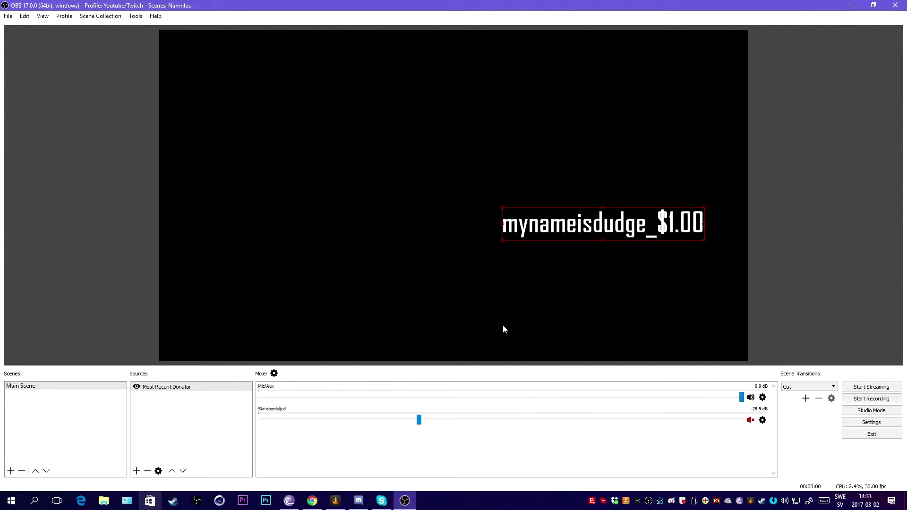
click(502, 329)
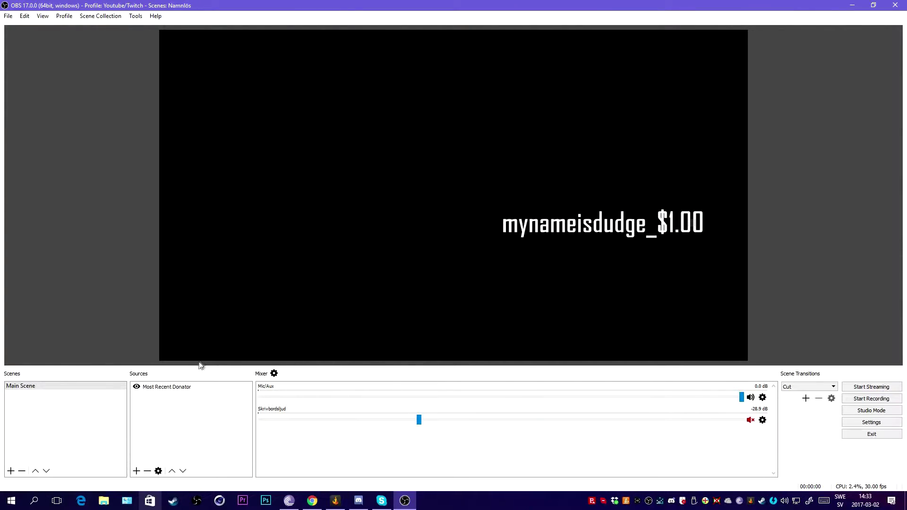
drag(609, 232, 638, 330)
click(295, 337)
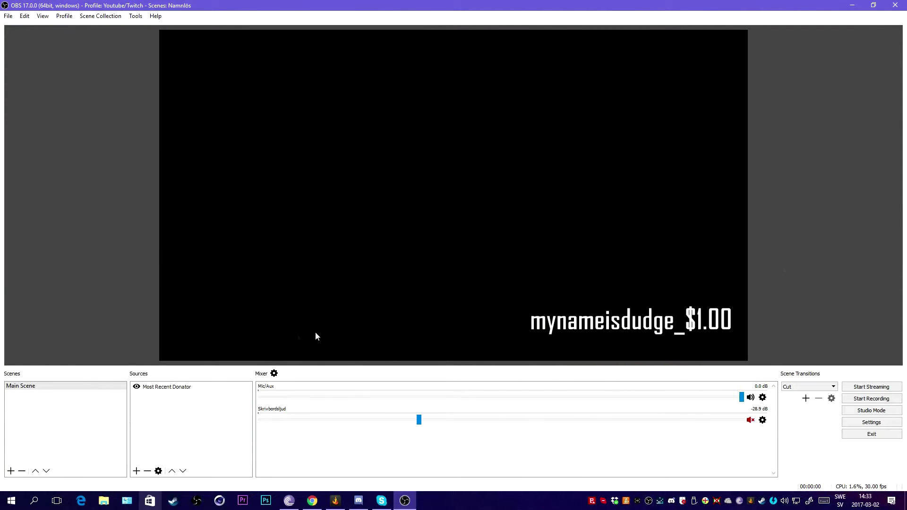
Set the Most Recent Donator source's text color to cyan, #00ffff
click(613, 333)
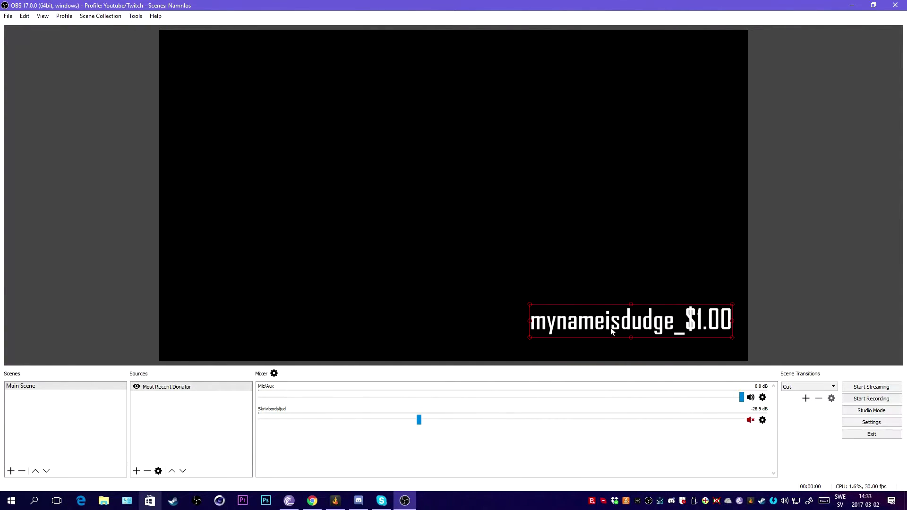
right_click(189, 387)
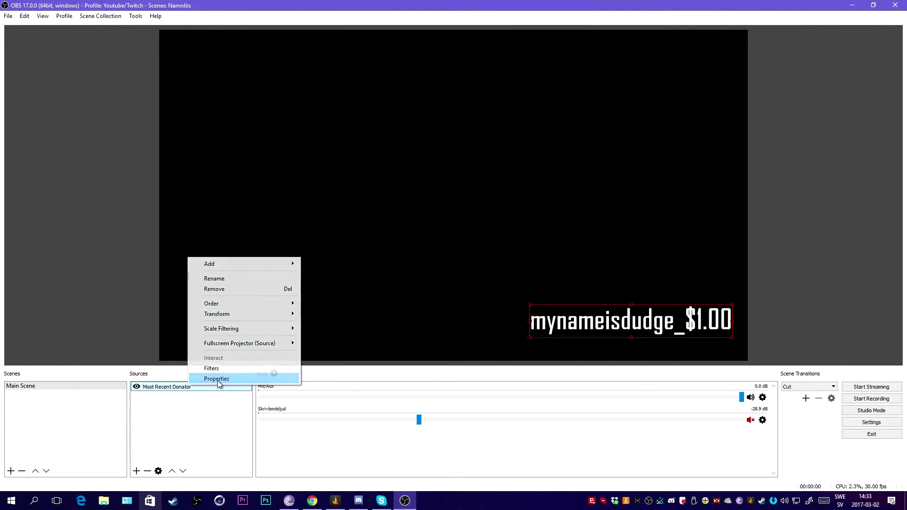
click(217, 379)
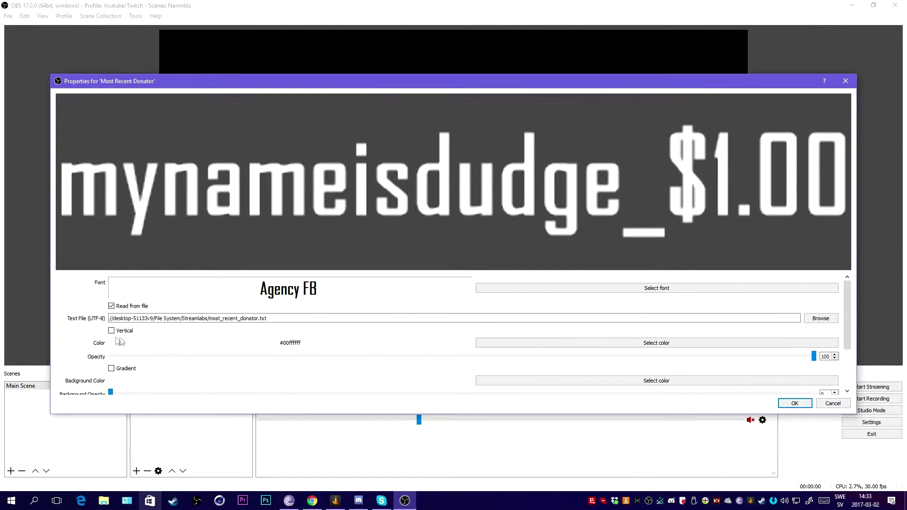
click(527, 344)
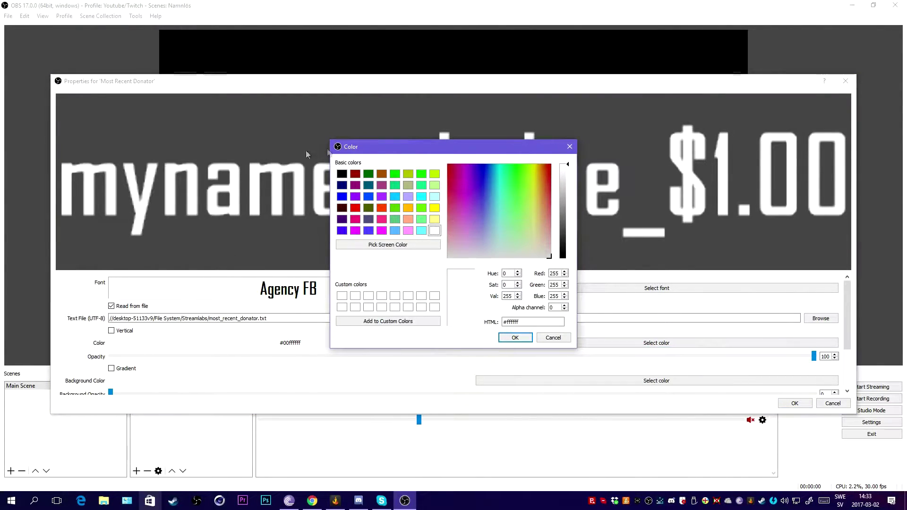
click(421, 196)
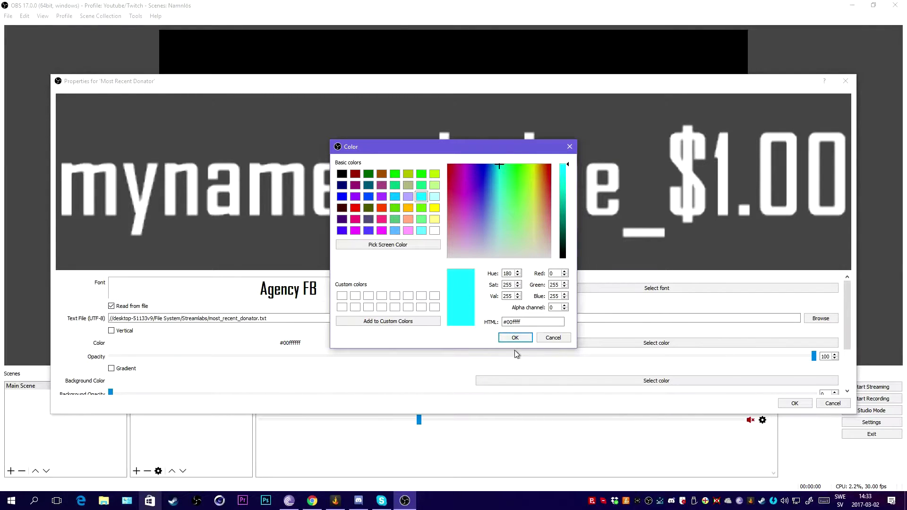
click(518, 336)
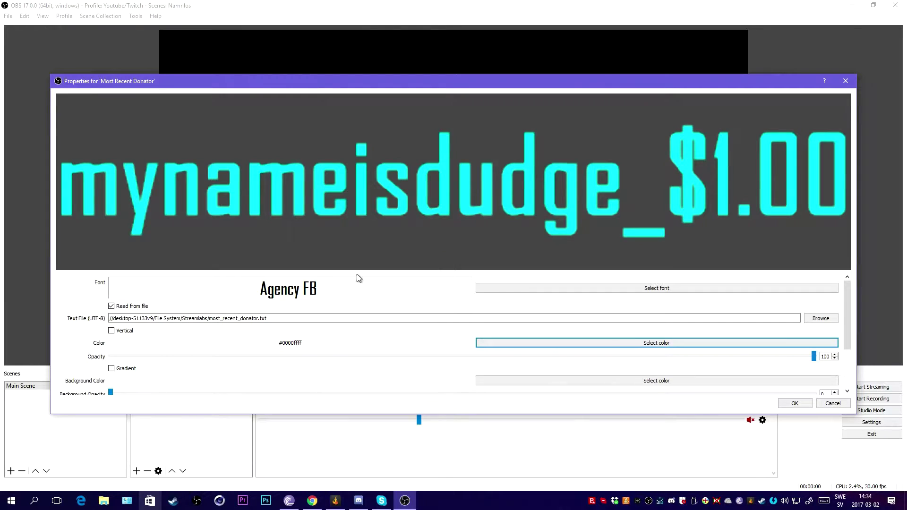
Enable a gradient on the Most Recent Donator text and set the gradient color to #00aaff
click(327, 355)
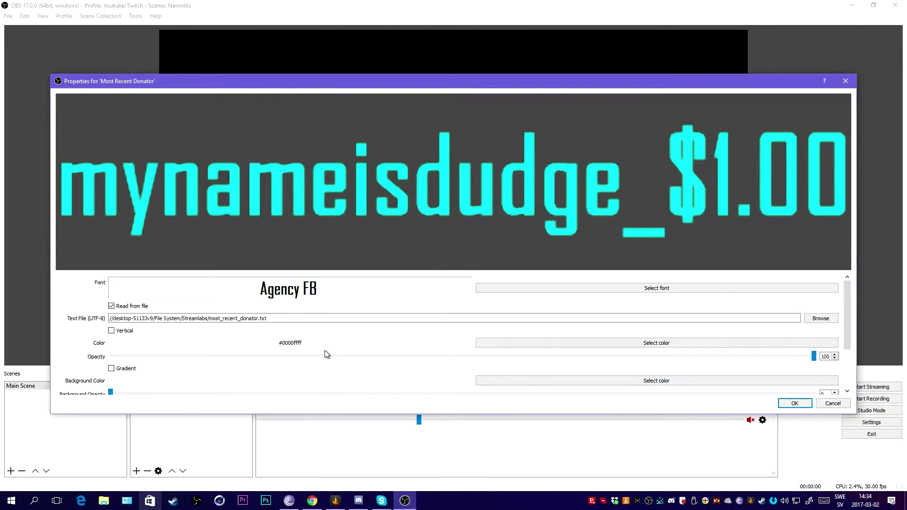
drag(812, 358, 849, 333)
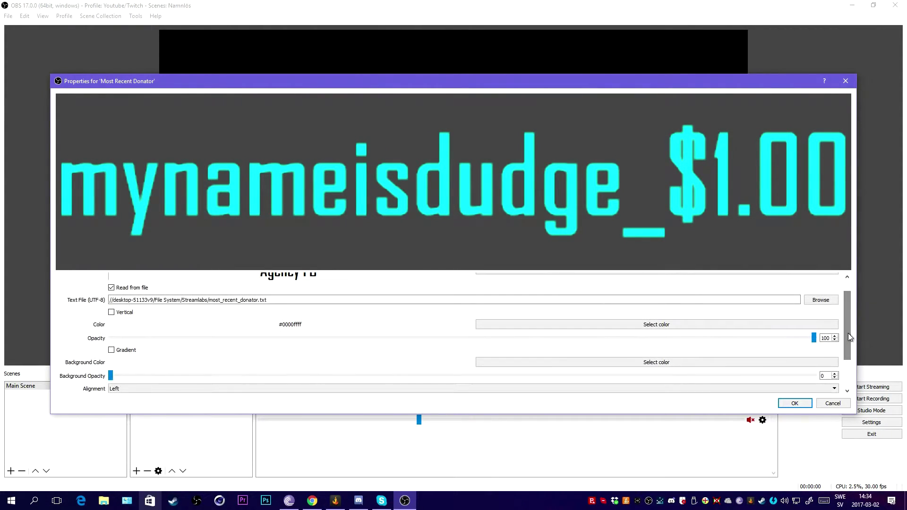
click(112, 351)
click(555, 339)
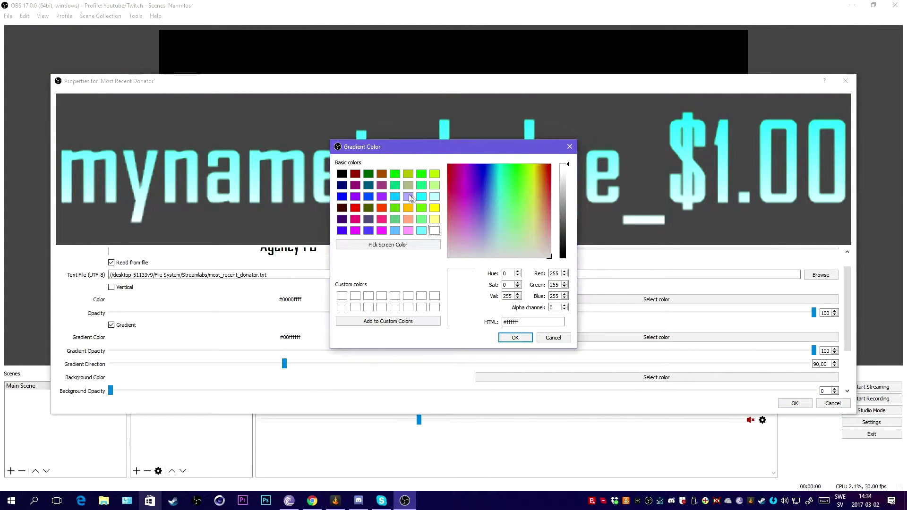
click(394, 197)
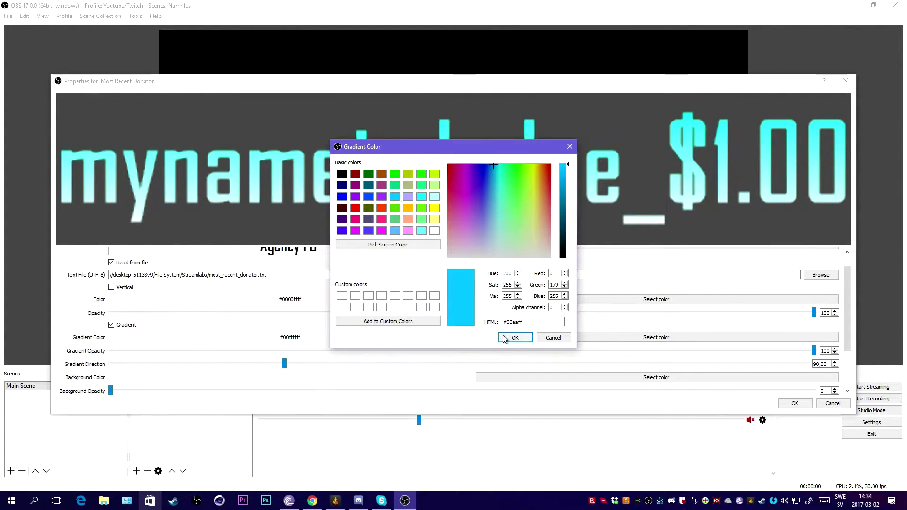
click(515, 337)
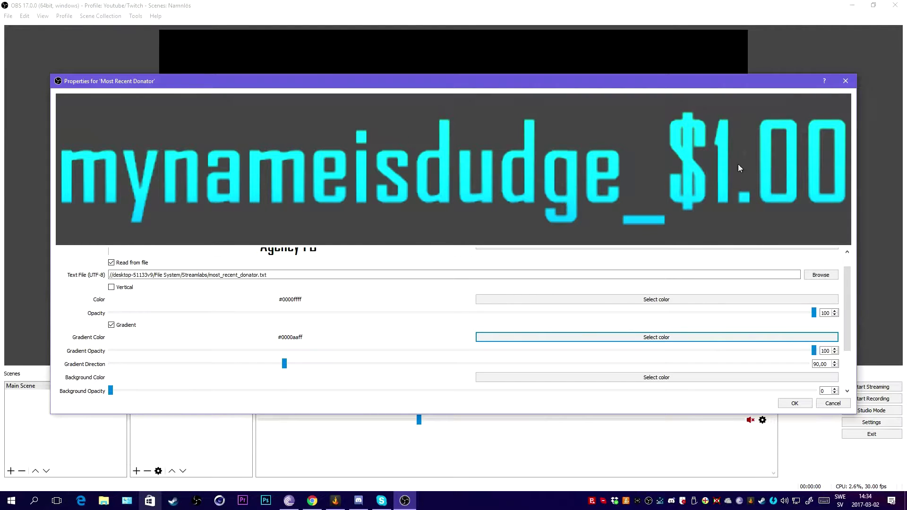
Darken the donator text's gradient color to #007cba and apply the source properties
mouse_move(575, 84)
mouse_down()
mouse_move(543, 189)
mouse_move(523, 413)
mouse_move(542, 59)
mouse_move(560, 84)
mouse_up()
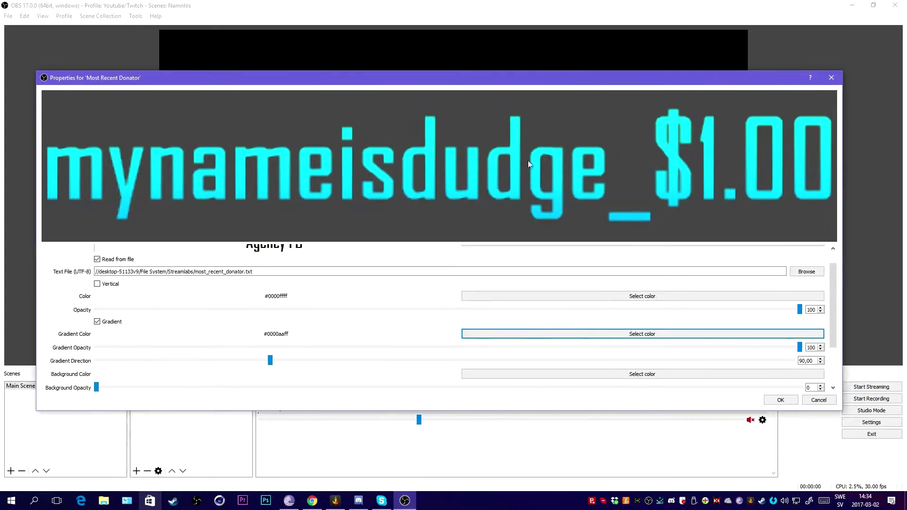
click(537, 334)
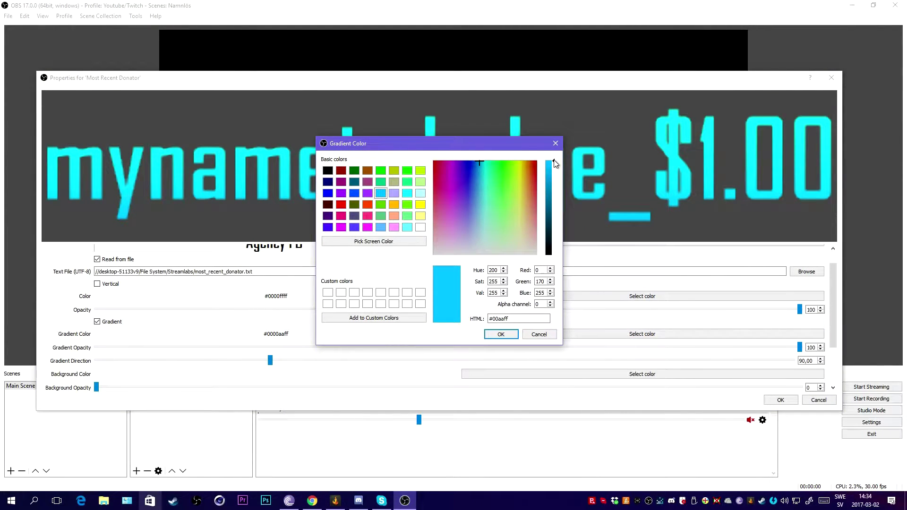
drag(556, 163, 555, 187)
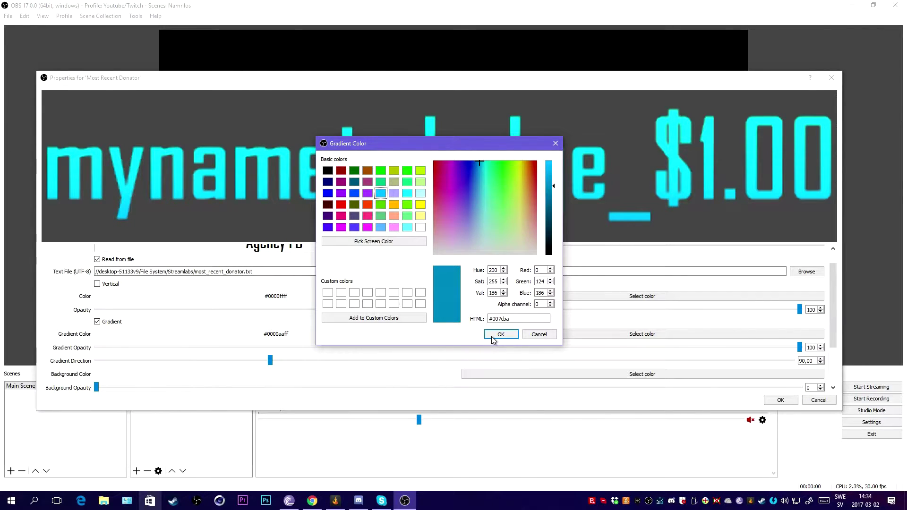
click(501, 335)
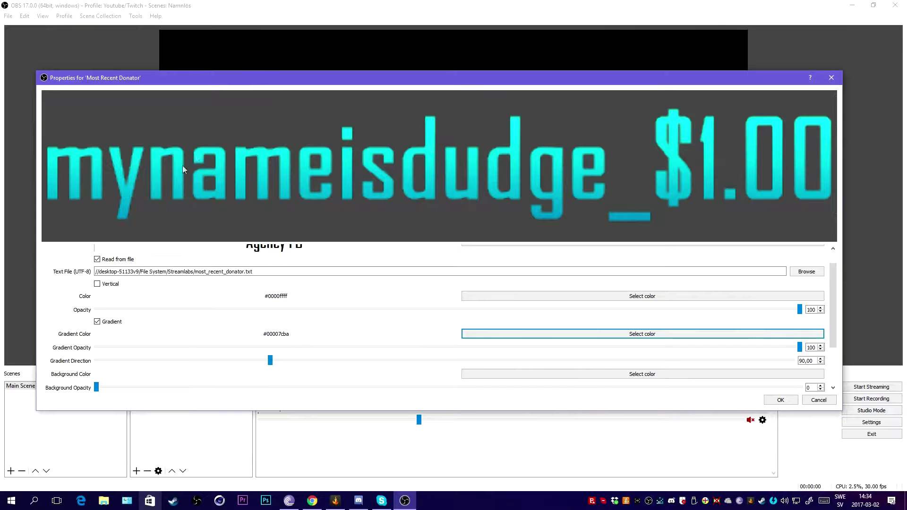
click(780, 400)
Move the donator text straight up into the upper-right part of the canvas
click(811, 273)
drag(632, 321, 622, 167)
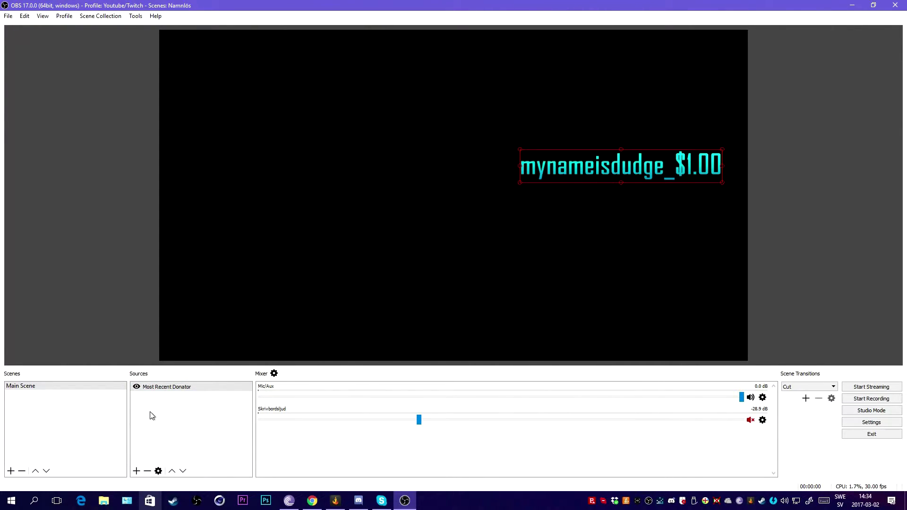
Reopen the Most Recent Donator source's properties and turn off its gradient
click(146, 424)
right_click(166, 405)
click(189, 380)
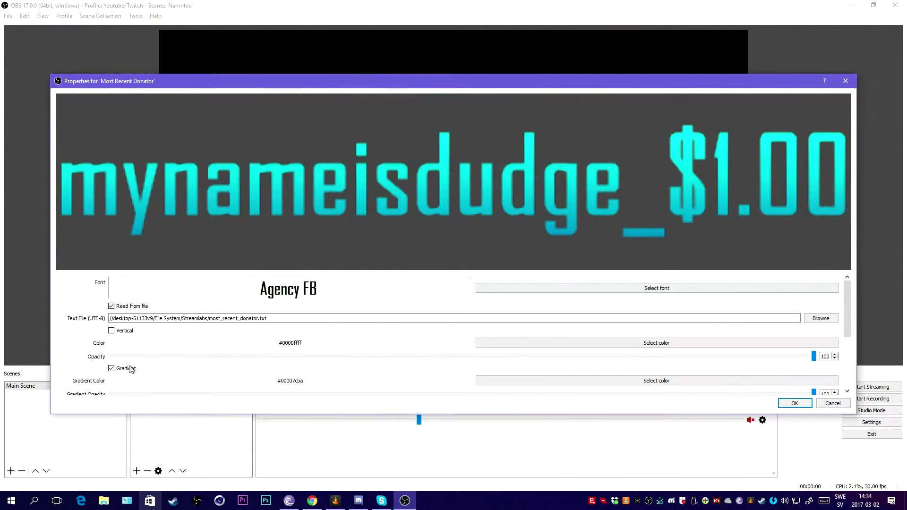
click(114, 370)
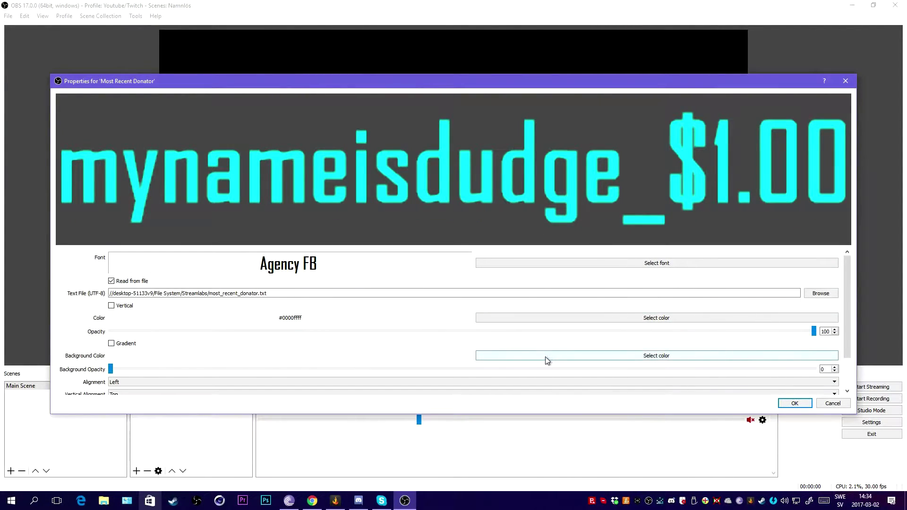
Set both the horizontal and vertical alignment of the Most Recent Donator text to Center
mouse_move(110, 369)
mouse_down()
mouse_move(515, 368)
mouse_move(111, 369)
mouse_up()
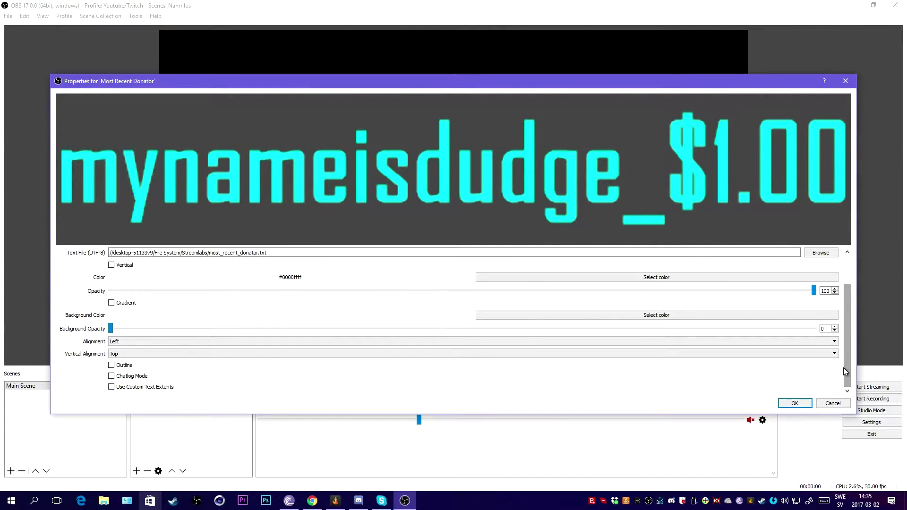
click(119, 343)
click(121, 348)
click(125, 354)
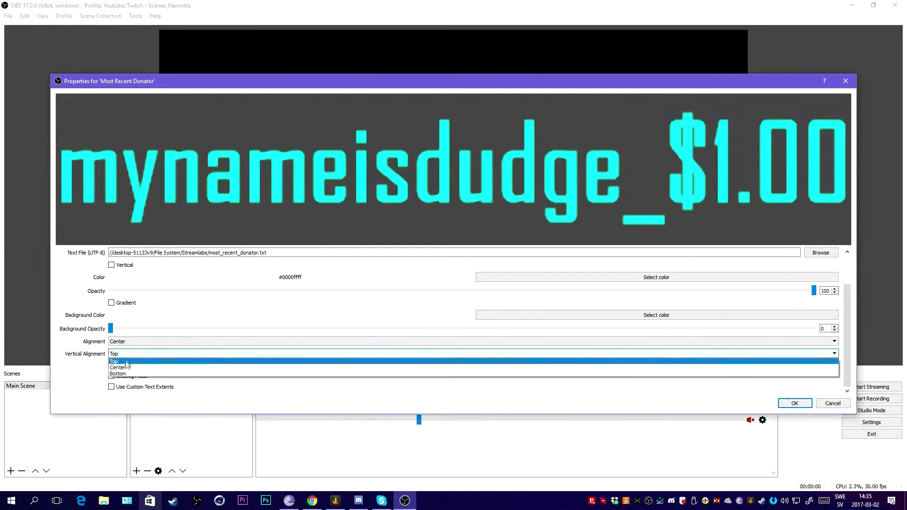
click(128, 368)
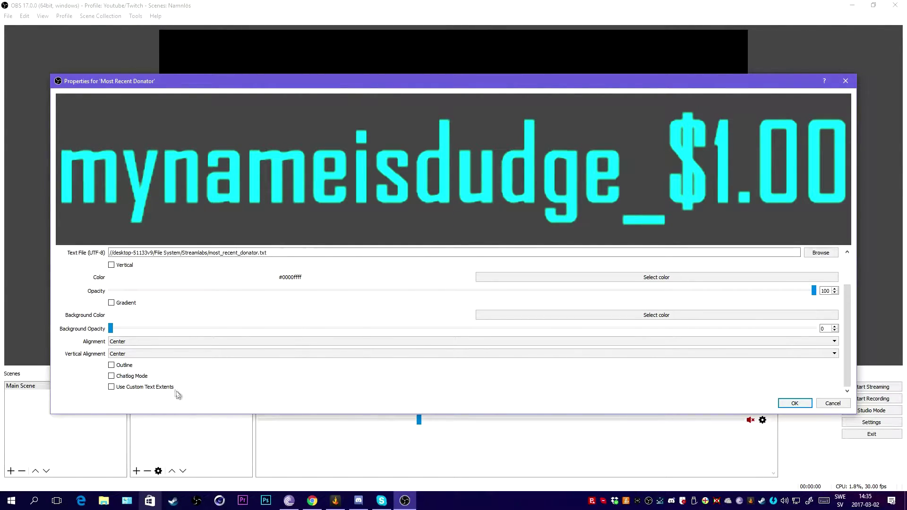
Enable custom text extents with a width of 600 for the donator text and apply the properties
click(112, 387)
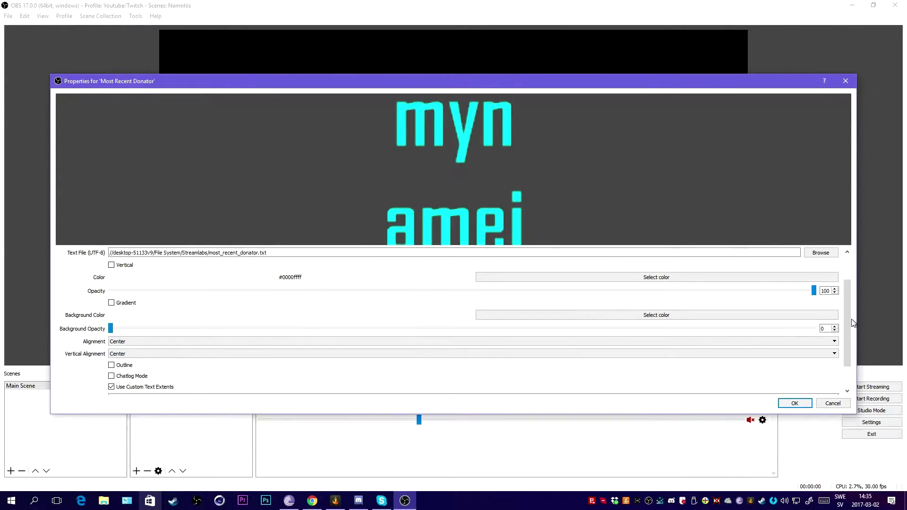
scroll(853, 324, down, 3)
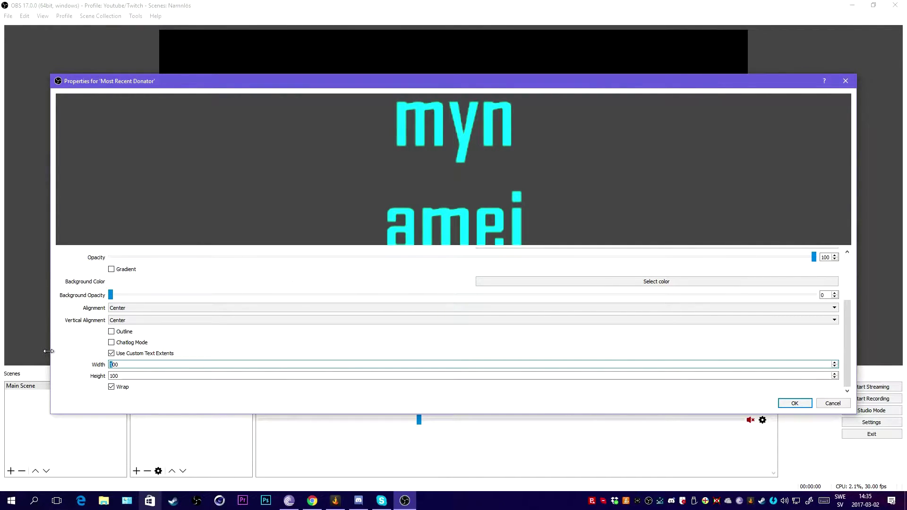
text(40)
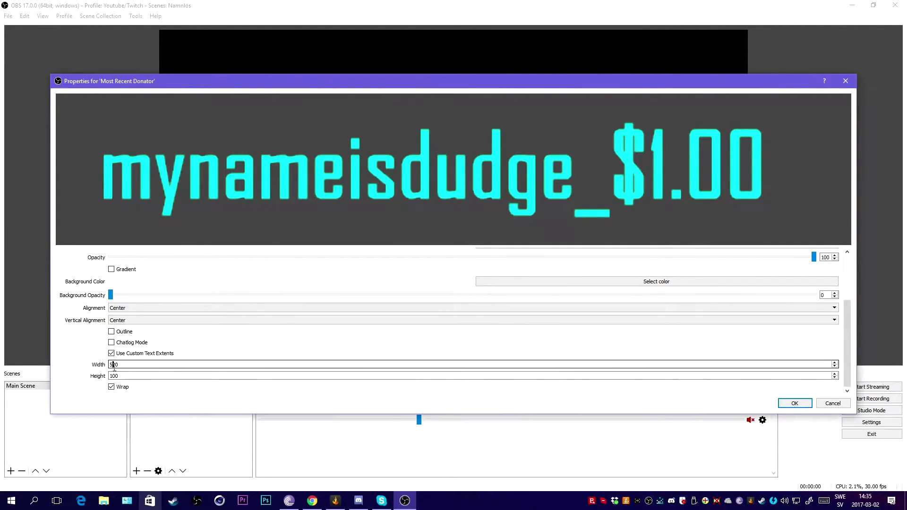
key(shift+Left)
text(6)
click(125, 376)
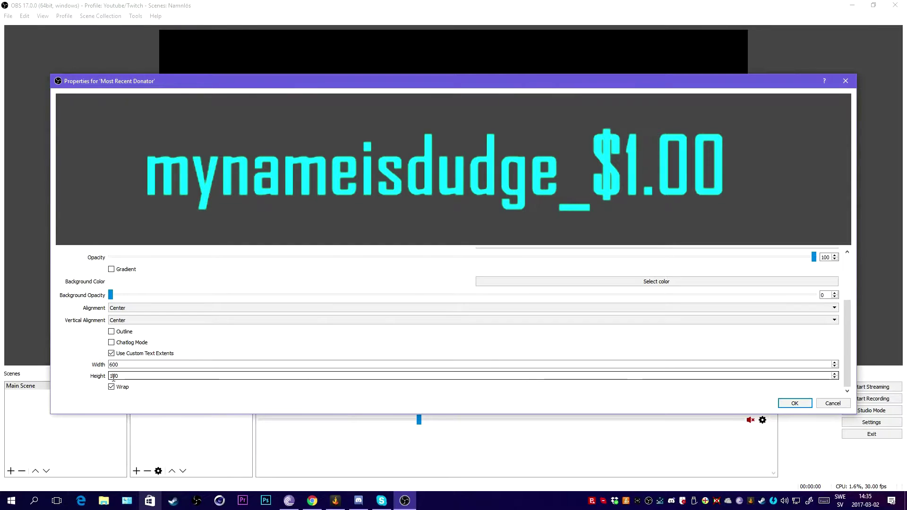
click(795, 403)
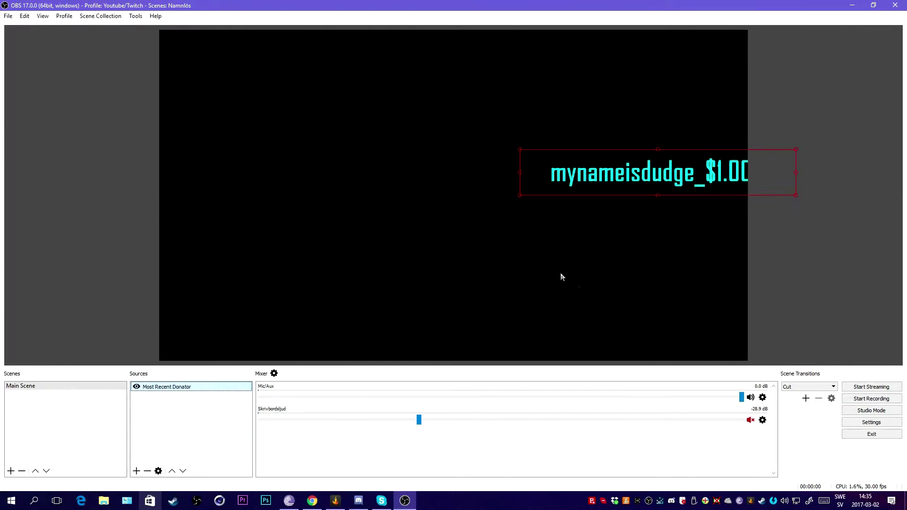
Move the donator text to the top center of the canvas and deselect it
drag(604, 180, 424, 165)
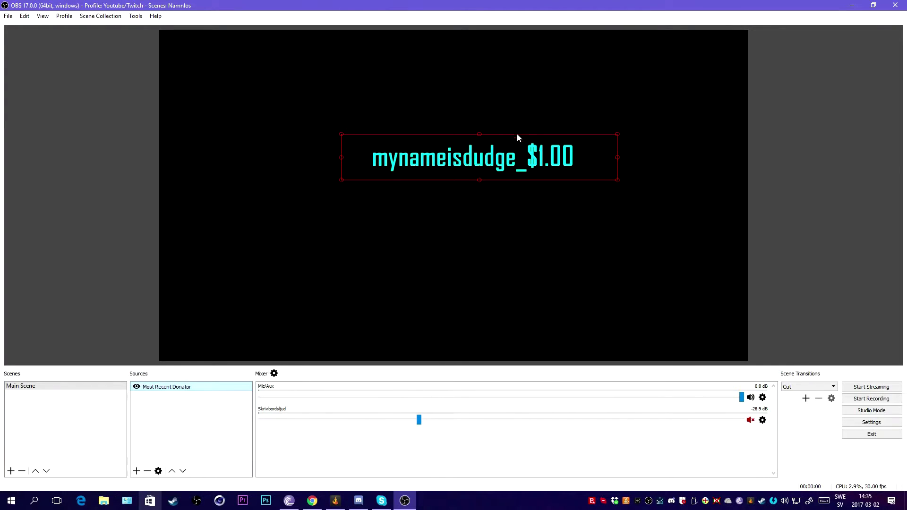
drag(538, 164, 472, 62)
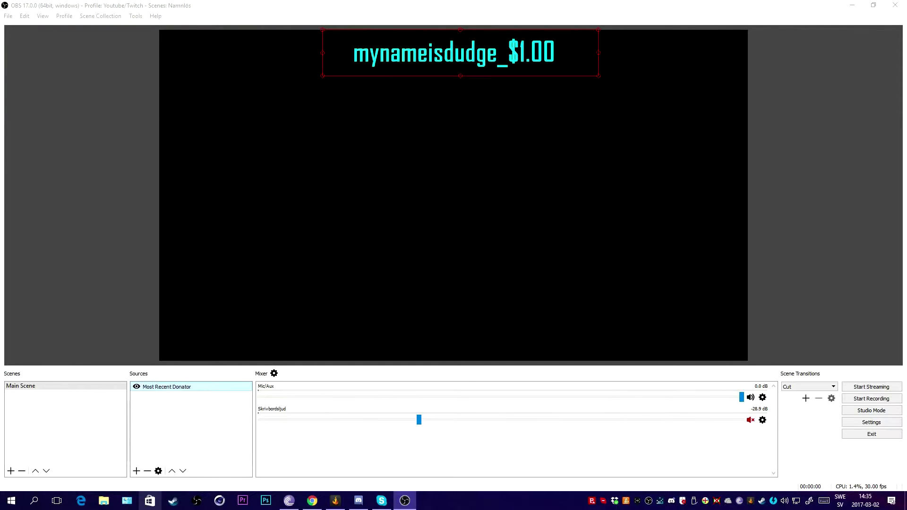
click(2, 113)
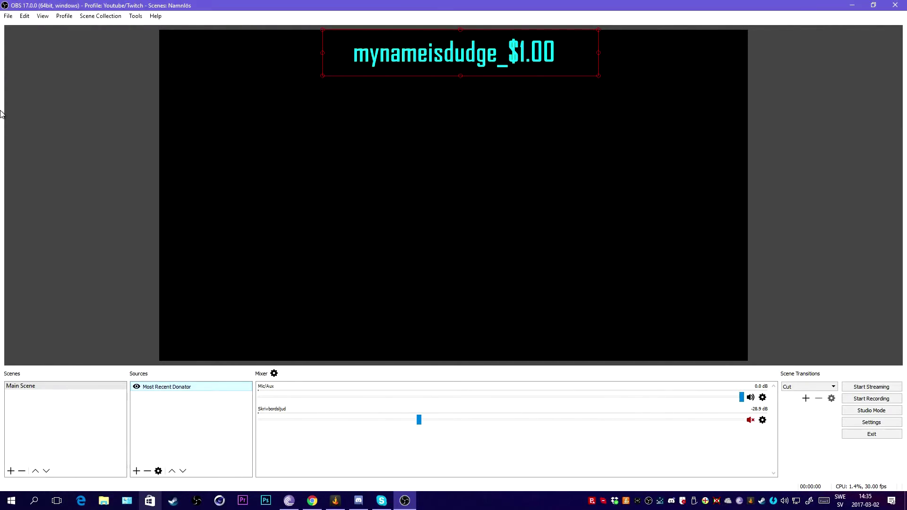
click(755, 184)
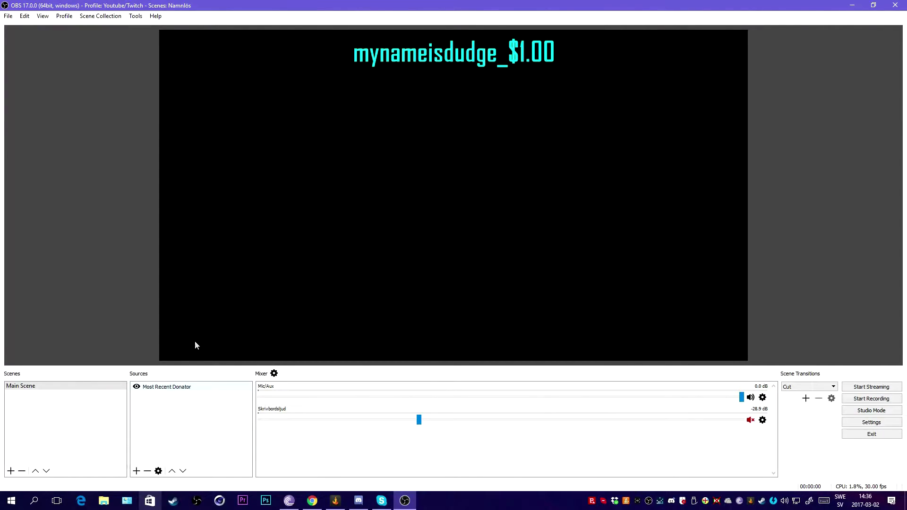
Create a new Text (GDI+) source named Top Donators
click(137, 471)
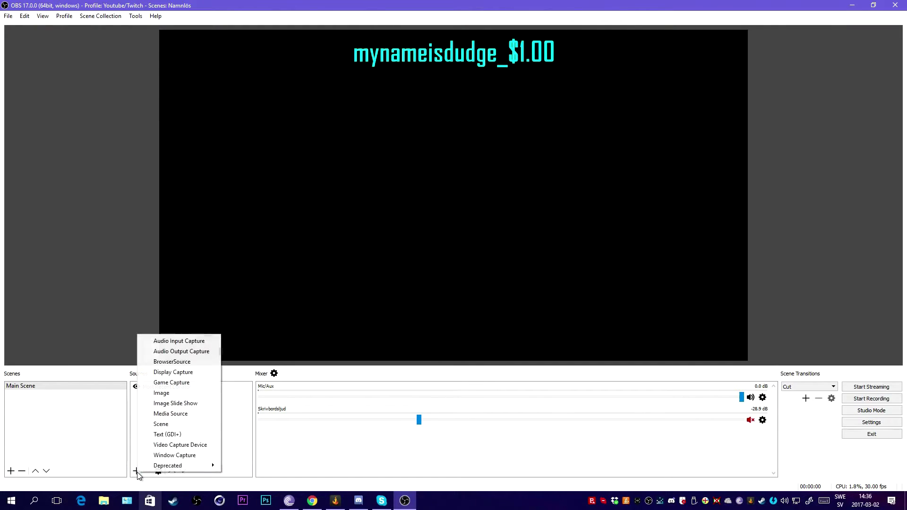
click(173, 438)
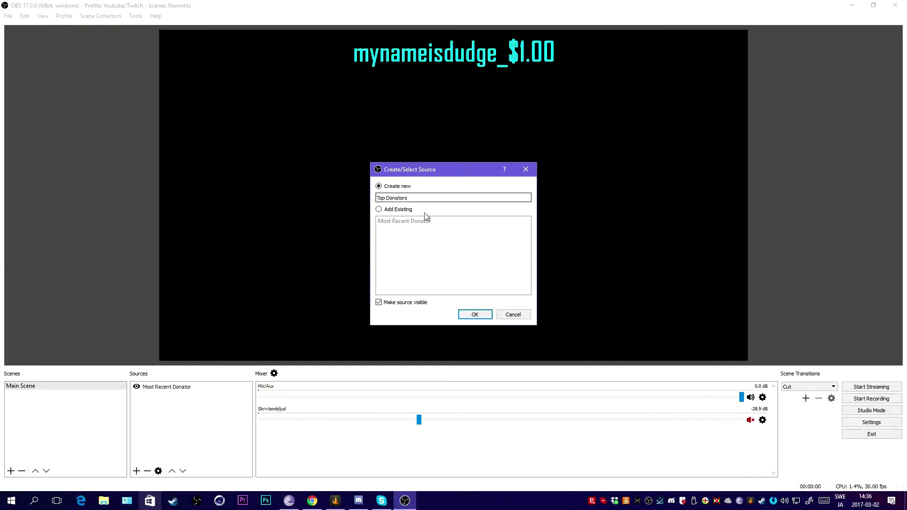
click(485, 314)
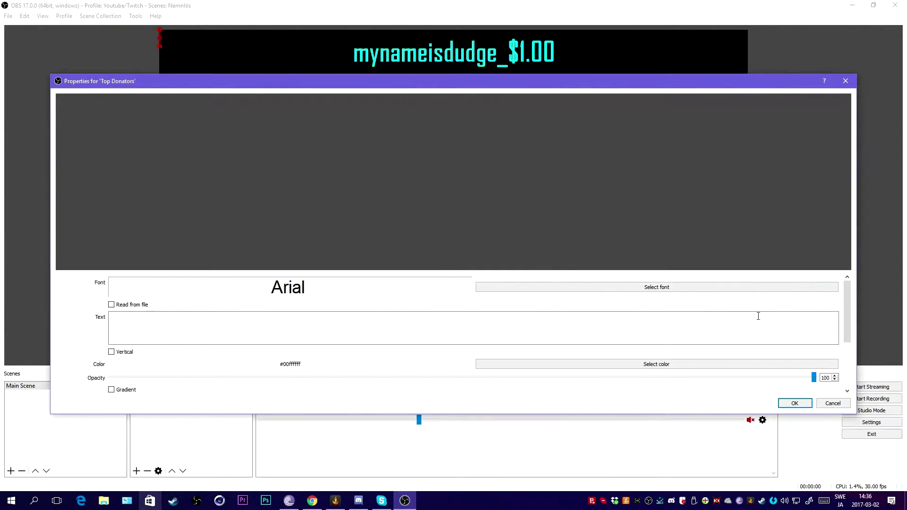
Set the Top Donators source's font to Agency FB, Bold, in a larger size
click(612, 287)
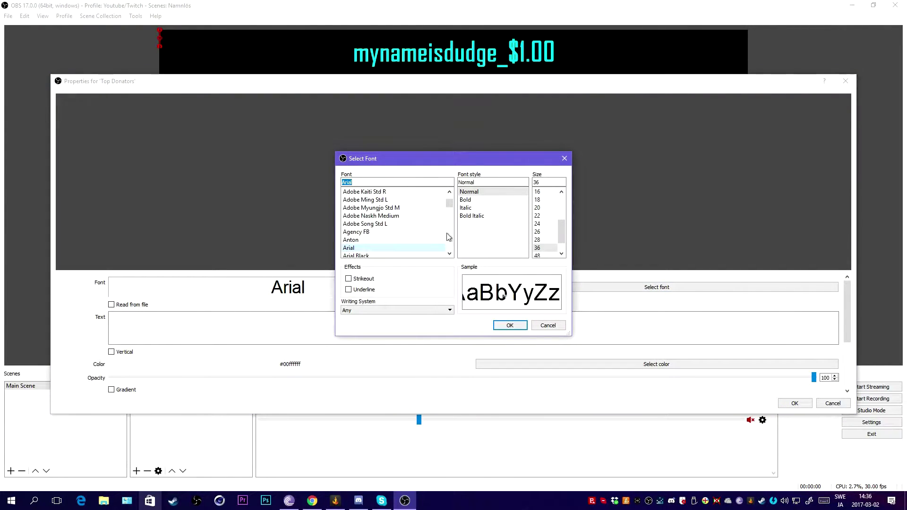
click(387, 232)
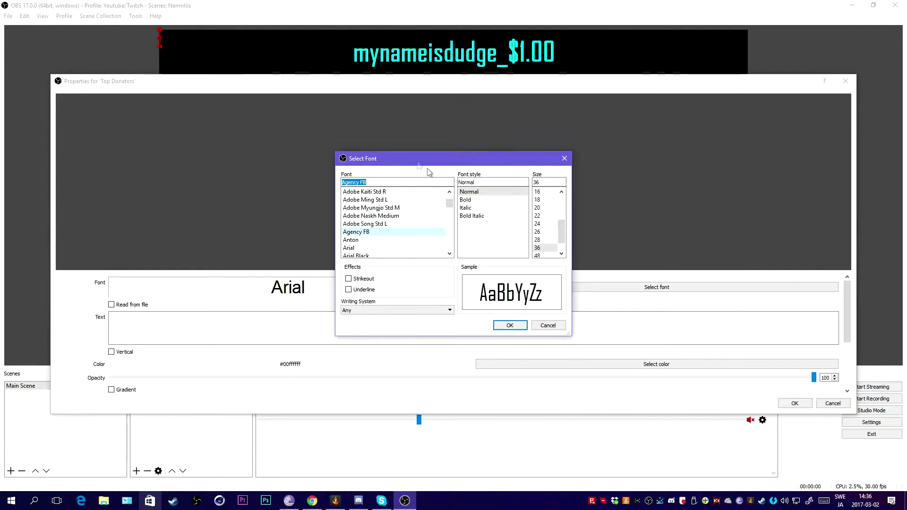
click(495, 201)
scroll(544, 236, down, 1)
click(542, 248)
click(510, 325)
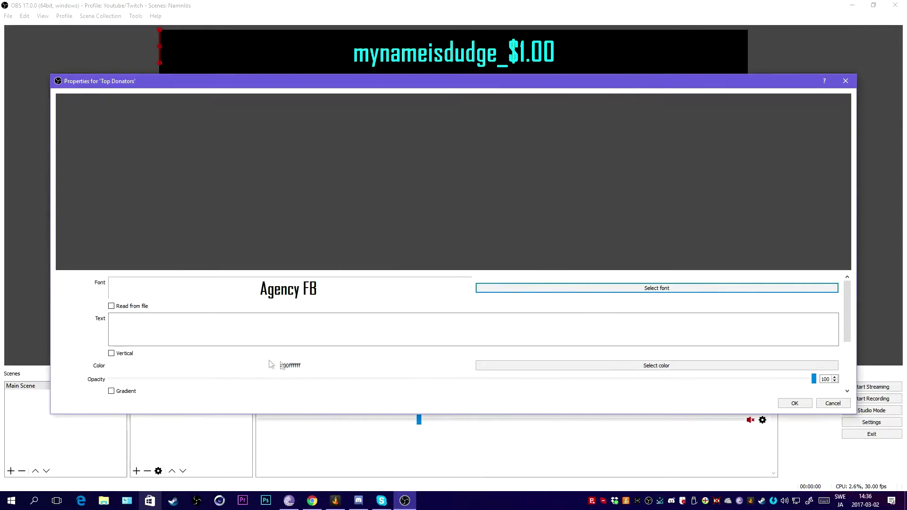
Make the Top Donators source read its text from all_time_top_donator.txt in the Streamlabs folder
click(144, 326)
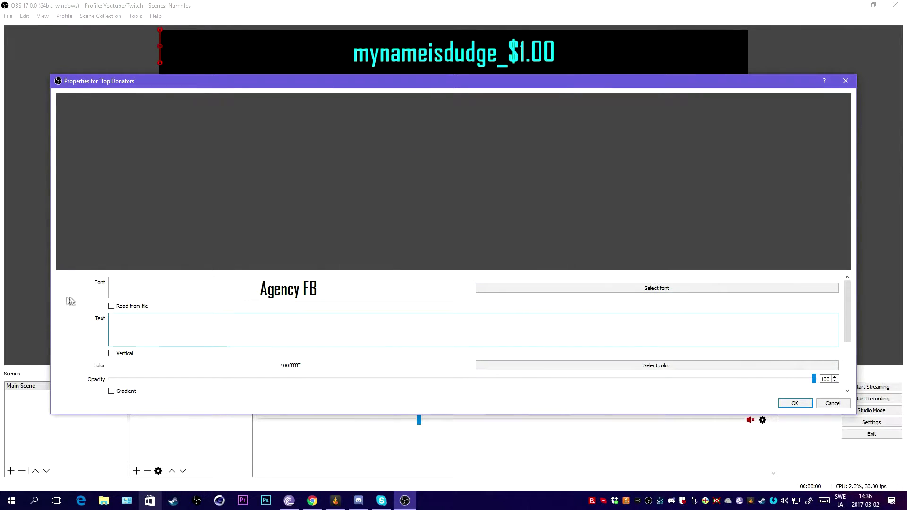
click(111, 307)
click(821, 294)
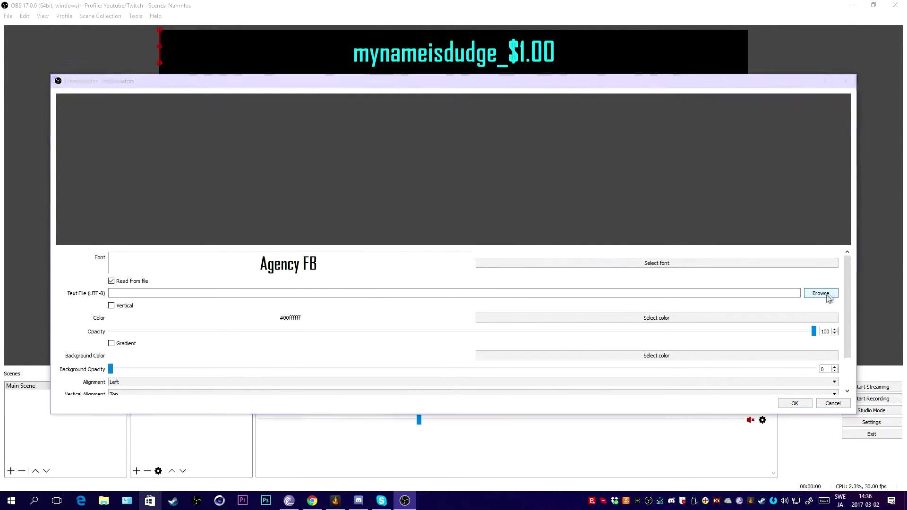
scroll(203, 248, up, 2)
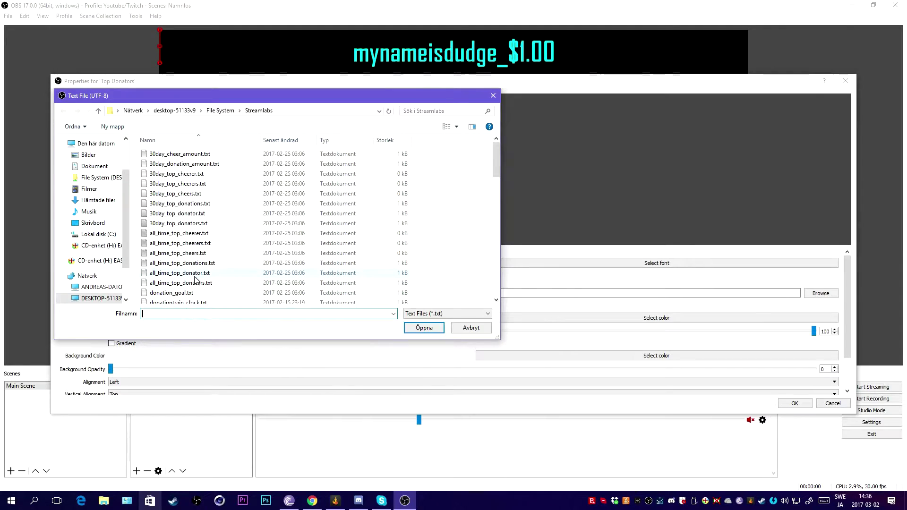
click(186, 274)
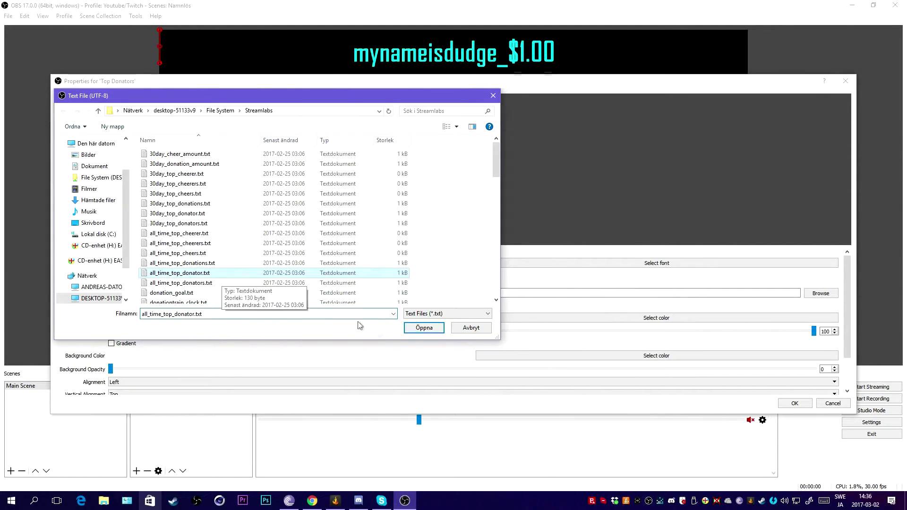
click(424, 327)
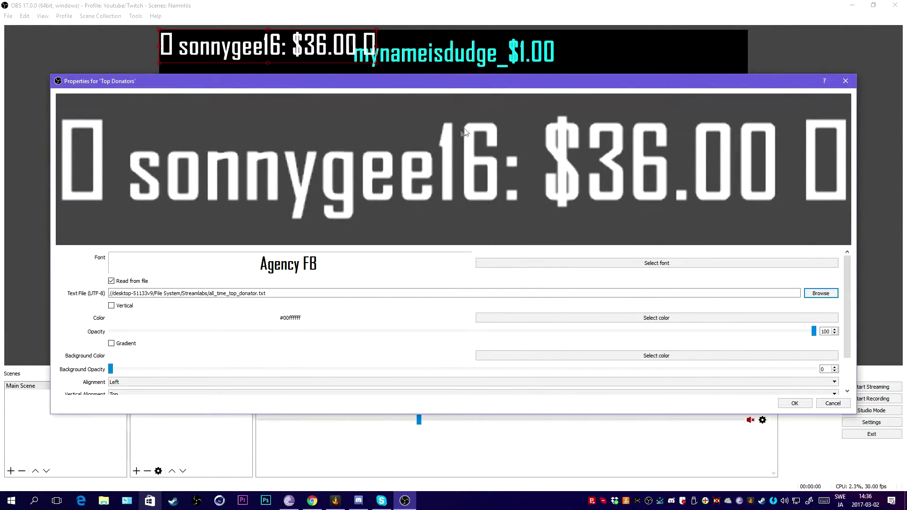
Switch the Top Donators source's text file to all_time_top_donators.txt in the Streamlabs folder and accept the properties
click(819, 296)
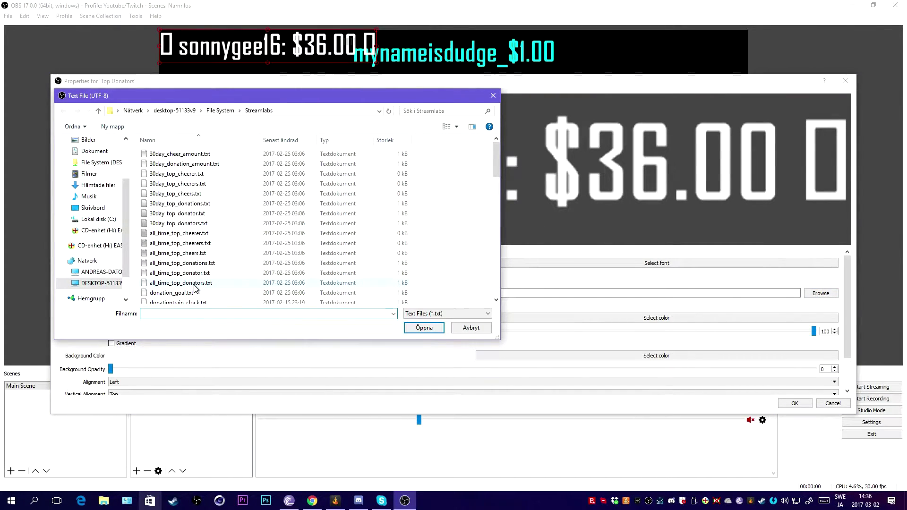
click(194, 284)
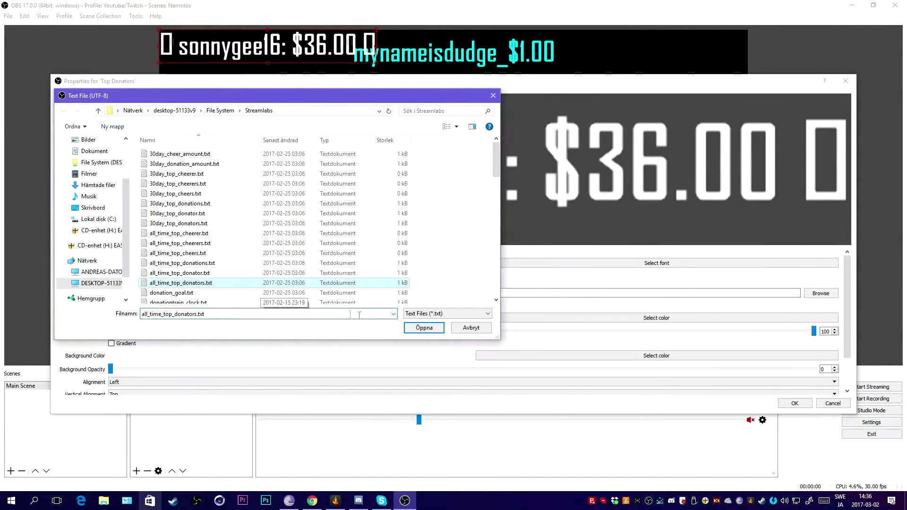
click(423, 329)
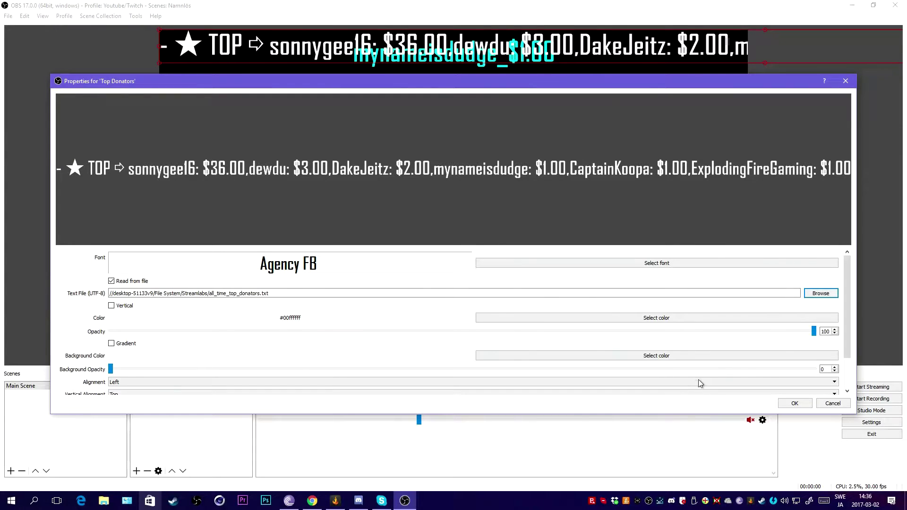
click(795, 404)
Move the Top Donators text to the lower part of the canvas and scale it to span the full canvas width
drag(409, 56, 319, 253)
click(113, 264)
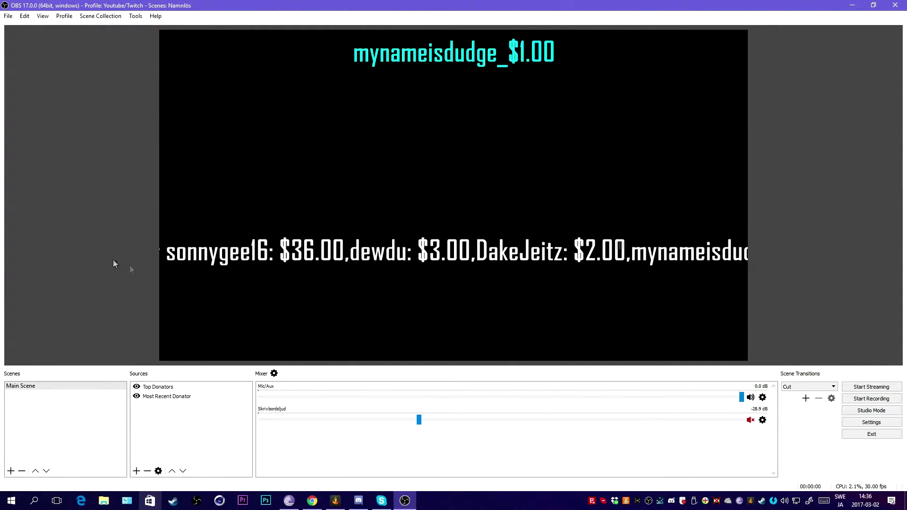
click(273, 251)
drag(57, 238, 261, 296)
drag(759, 302, 749, 300)
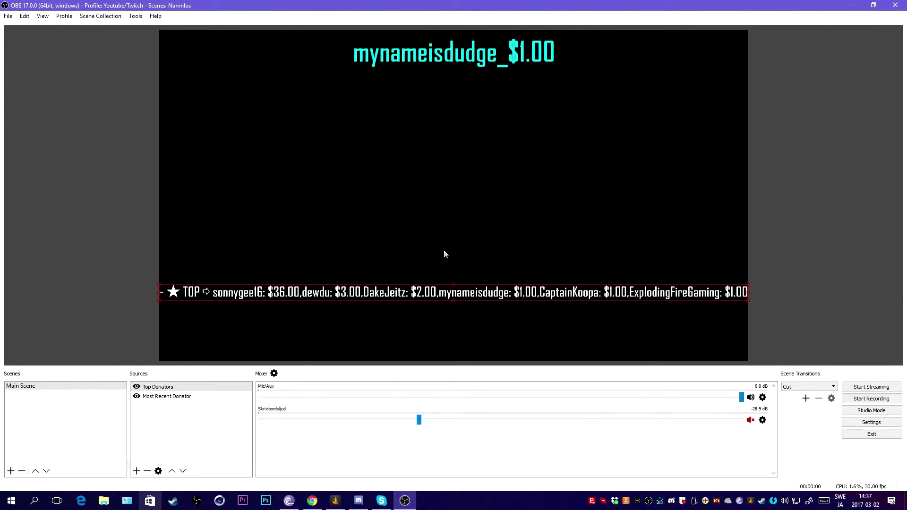
Place the Top Donators text along the canvas's upper edge and the Most Recent Donator text beneath it against the canvas's right edge
drag(385, 295, 391, 42)
drag(454, 63, 627, 84)
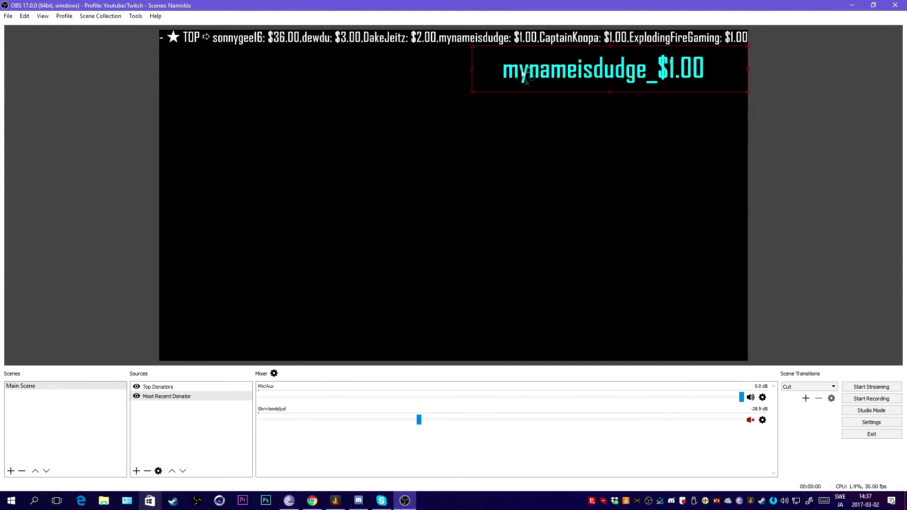
click(355, 42)
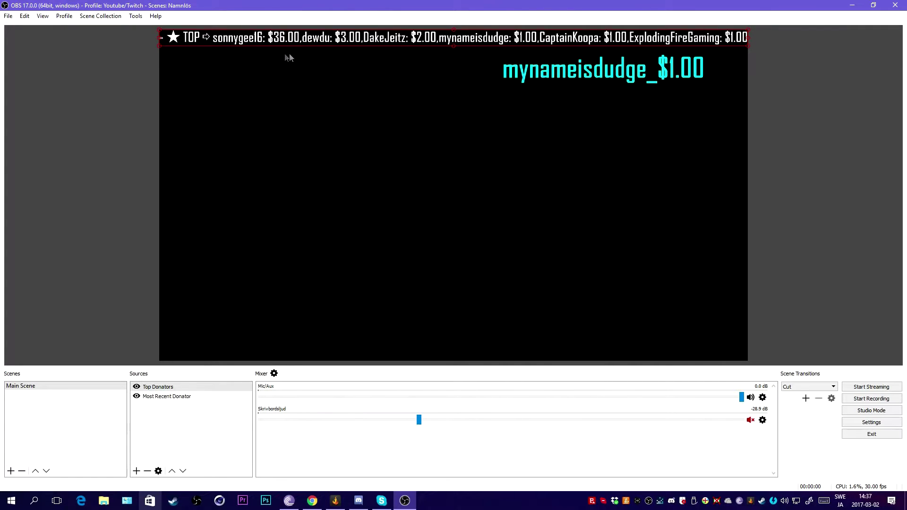
right_click(296, 42)
click(318, 204)
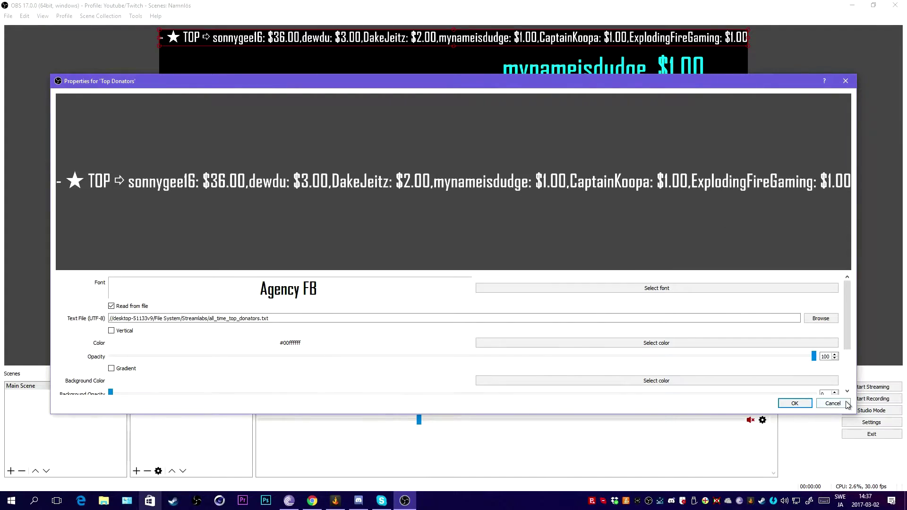
click(846, 405)
Add a Scroll effect filter to the Top Donators source
right_click(455, 40)
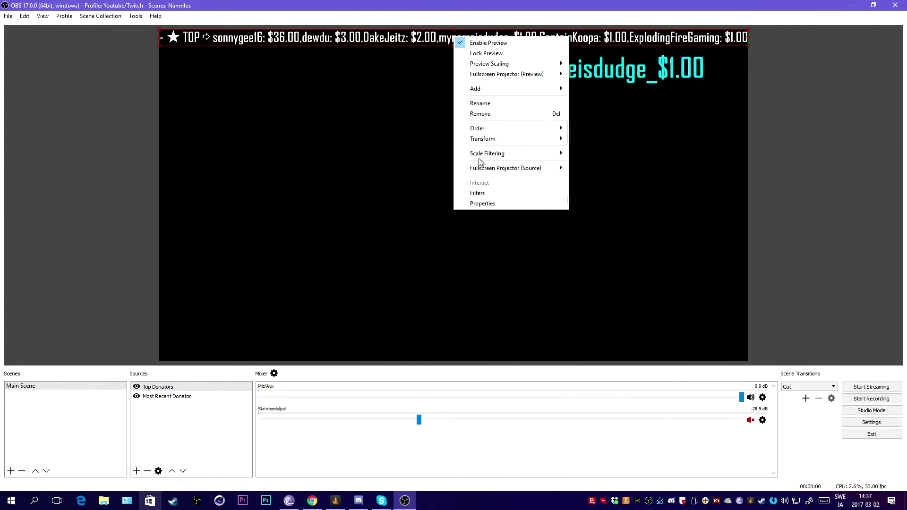
click(475, 192)
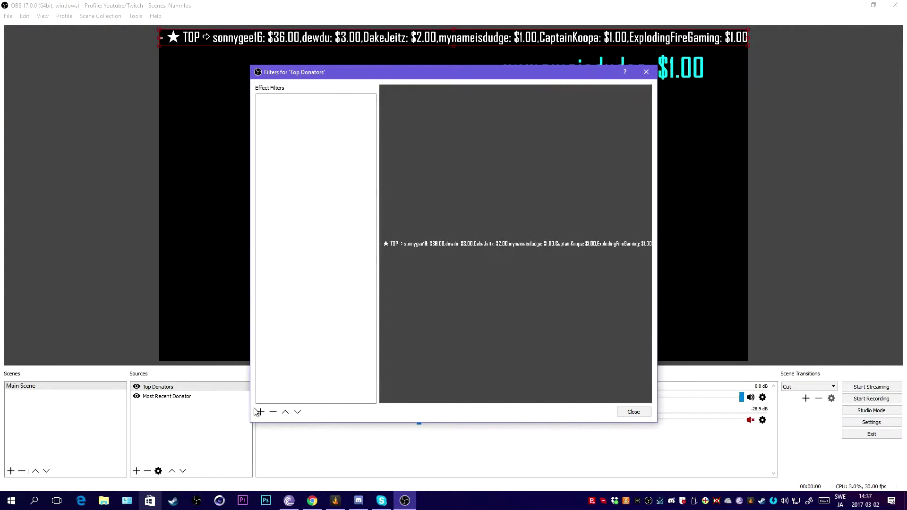
click(260, 412)
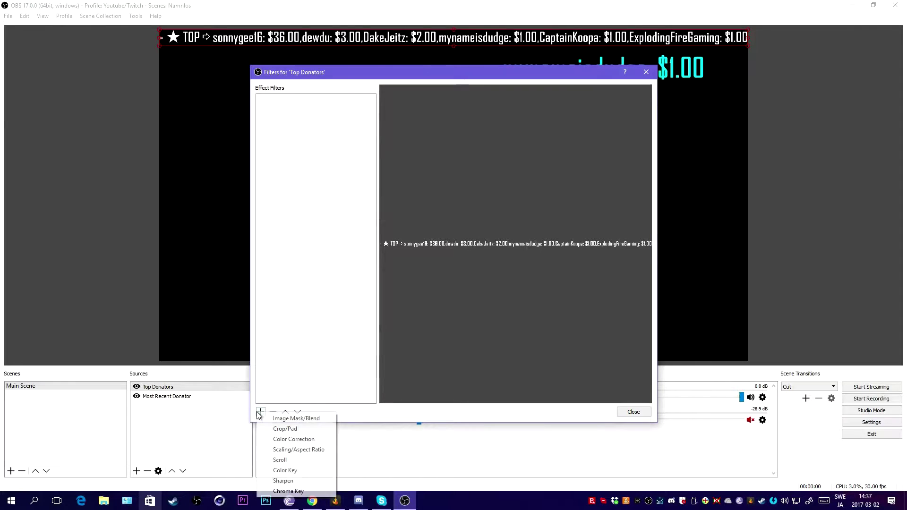
click(284, 461)
click(432, 265)
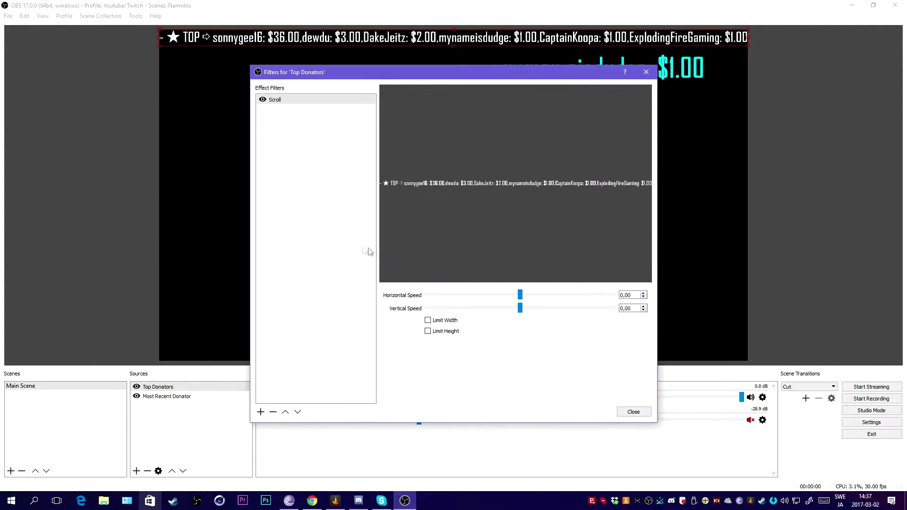
Set the Scroll filter's horizontal speed to 40, close the filters and deselect the source
mouse_move(523, 308)
mouse_down()
mouse_move(599, 310)
mouse_move(520, 310)
mouse_up()
click(521, 310)
drag(520, 295, 528, 295)
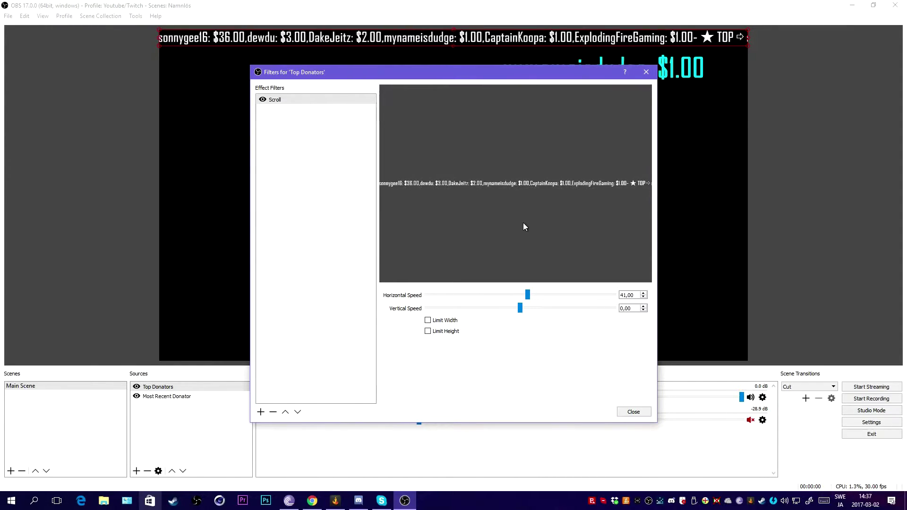
click(643, 293)
click(643, 298)
click(643, 298)
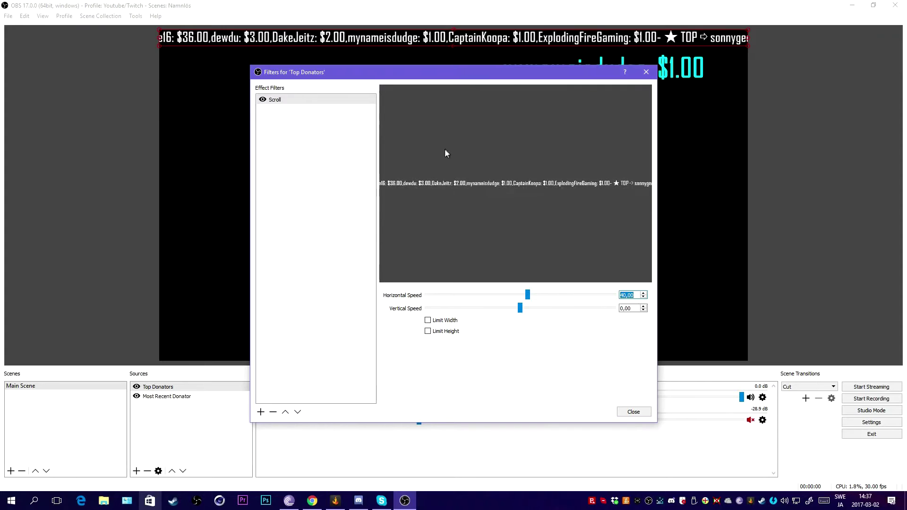
click(632, 412)
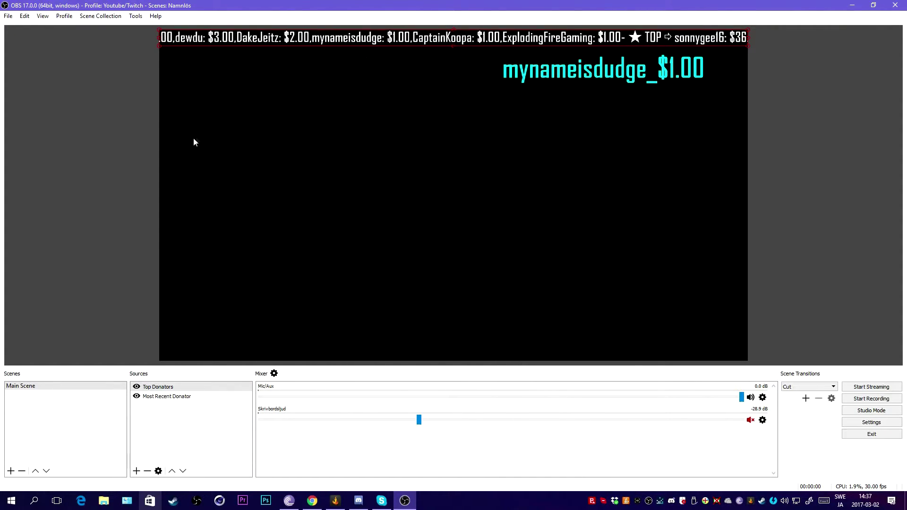
click(103, 171)
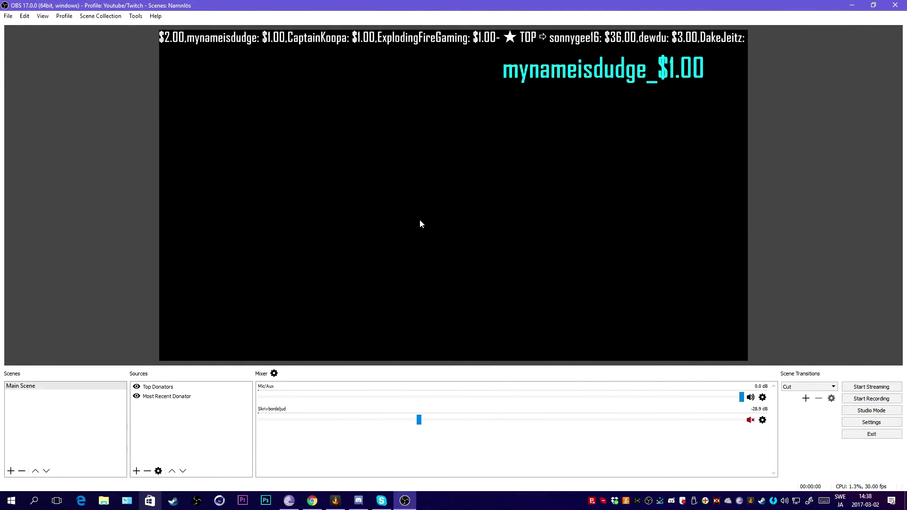
Search Windows for "stream" and launch the StreamLabels app
click(12, 502)
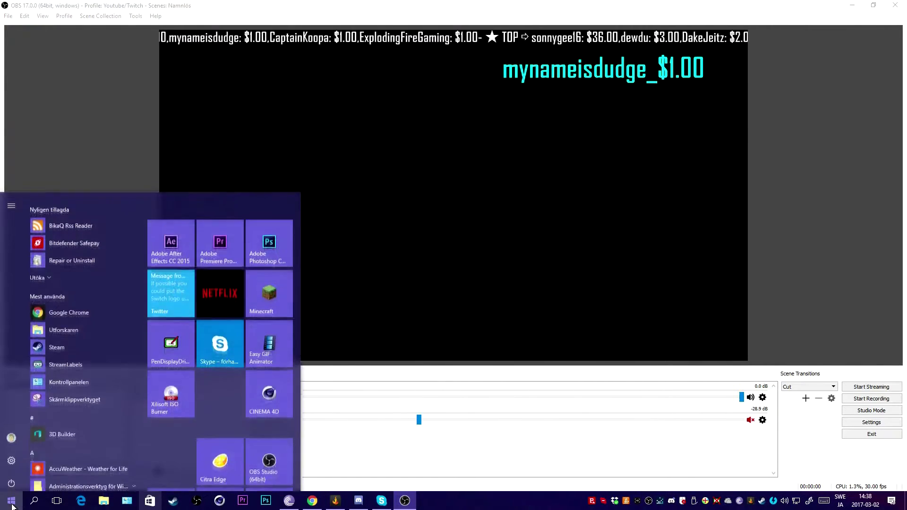
scroll(219, 354, down, 2)
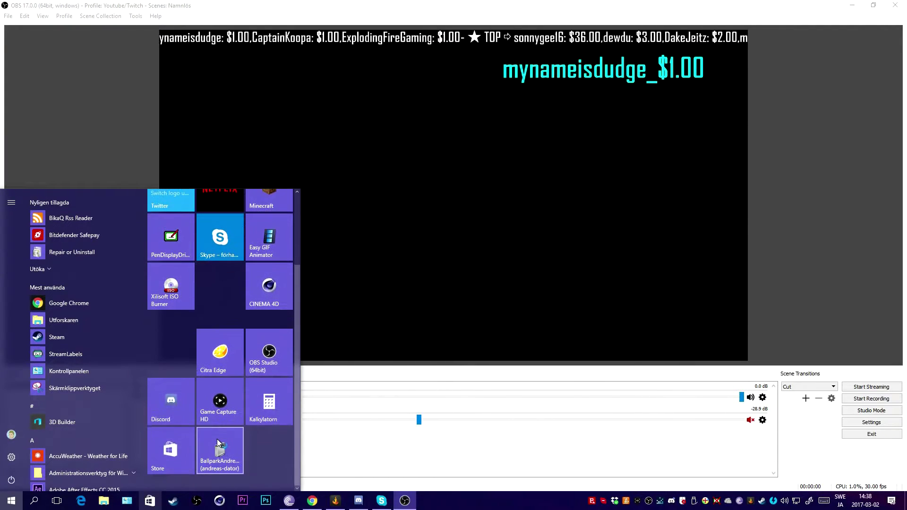
click(34, 503)
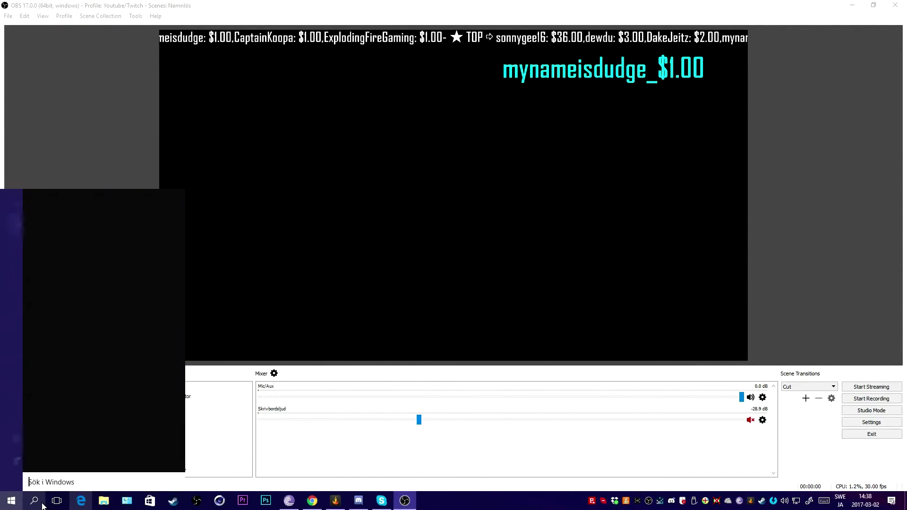
text(stream)
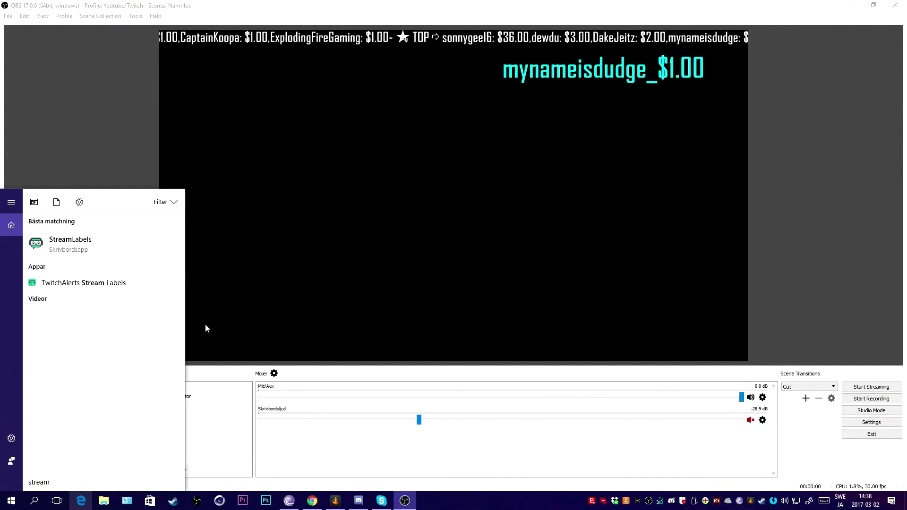
click(82, 245)
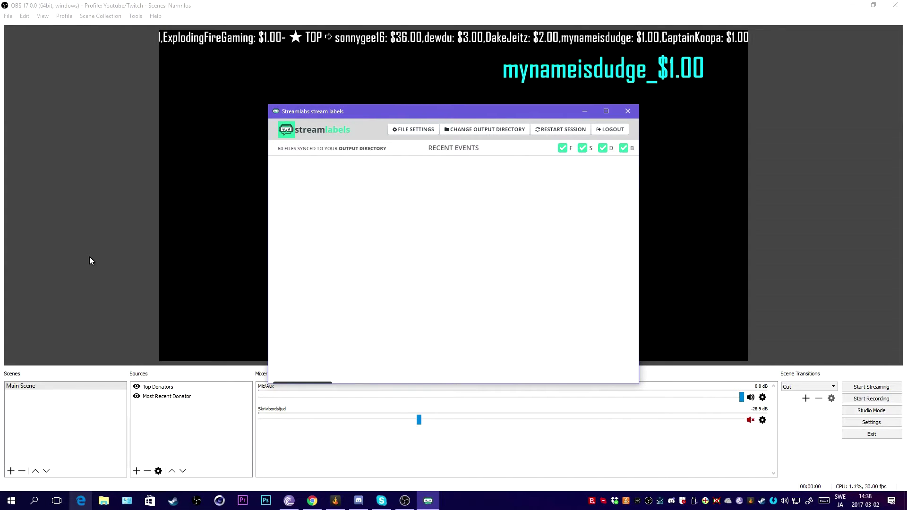
Look through the list of recent donation and follow events in StreamLabels
scroll(332, 361, down, 10)
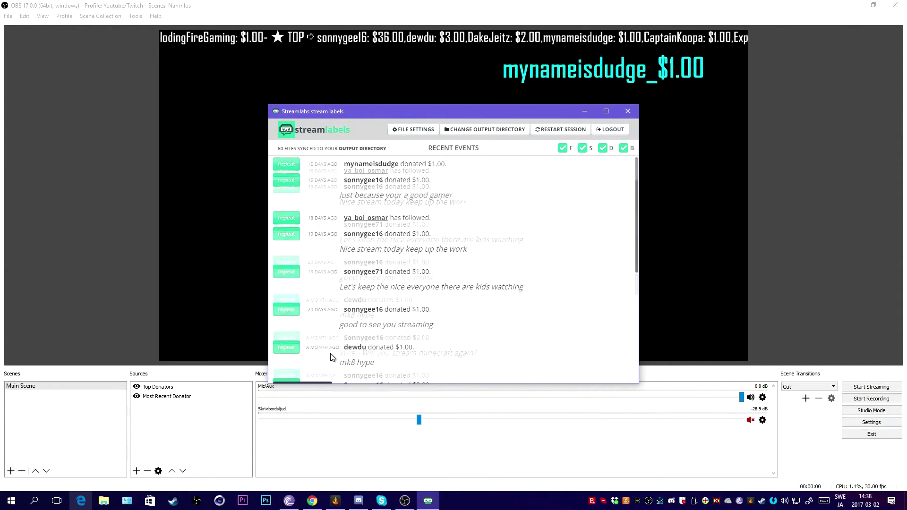
scroll(331, 361, up, 5)
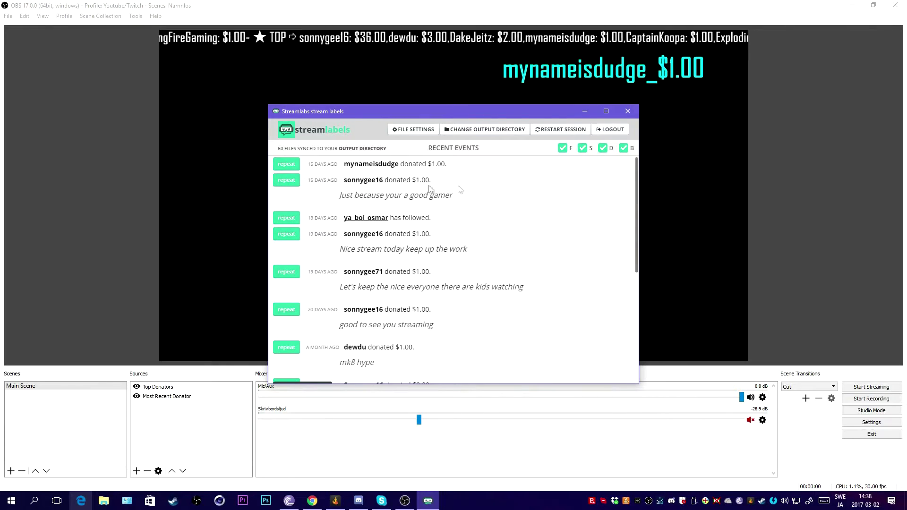
scroll(482, 282, down, 4)
scroll(479, 281, up, 6)
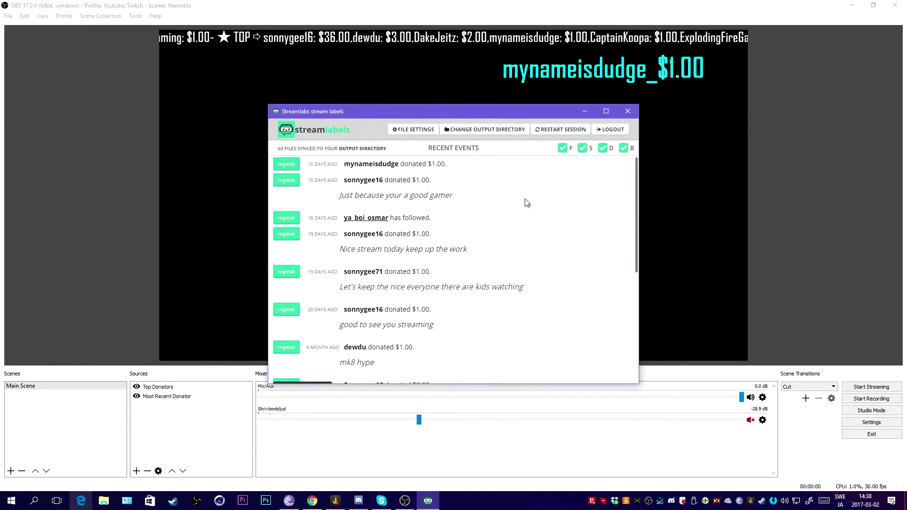
scroll(467, 236, down, 5)
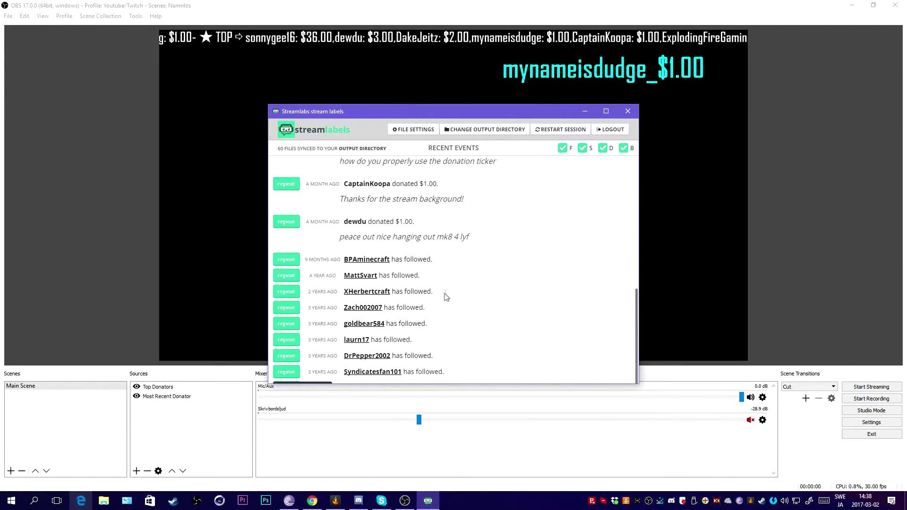
scroll(447, 312, up, 5)
Open the StreamLabels file settings beside the scrolling text and examine the message template of All-Time Top Donators
drag(409, 115, 176, 90)
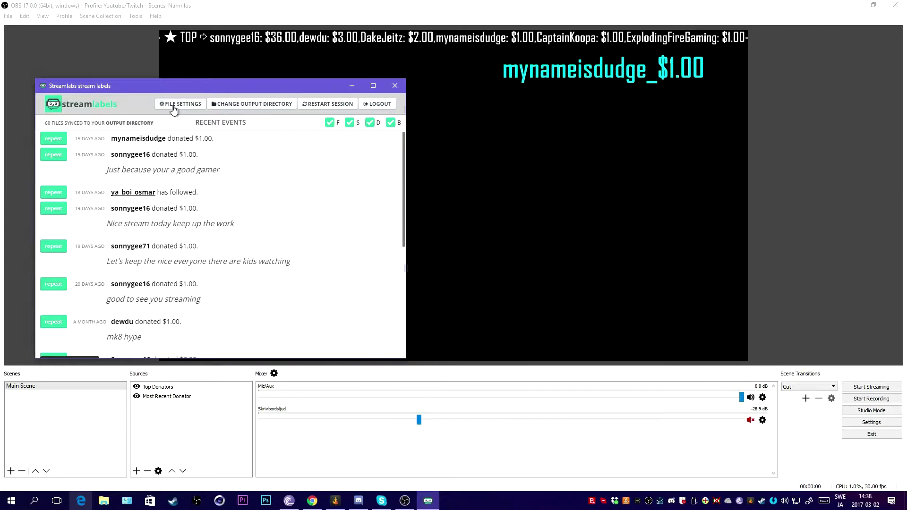
click(175, 108)
drag(84, 184, 53, 186)
click(62, 185)
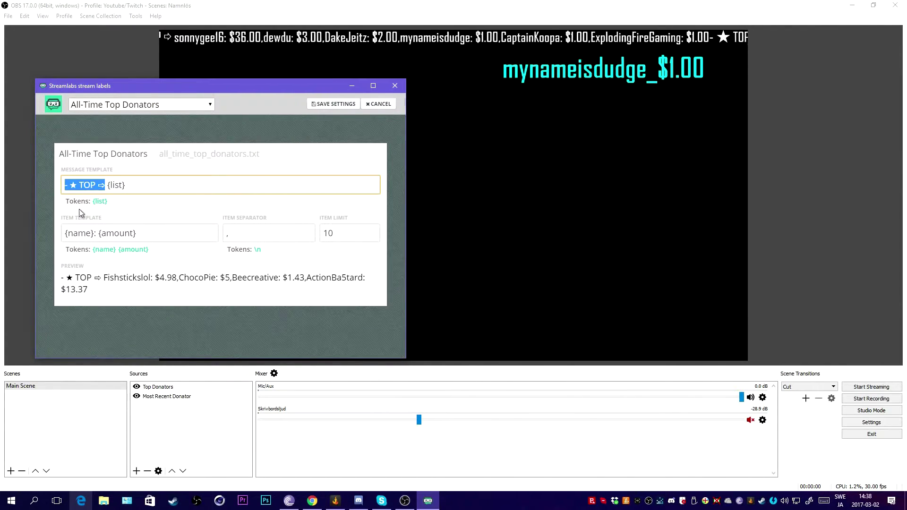
click(71, 184)
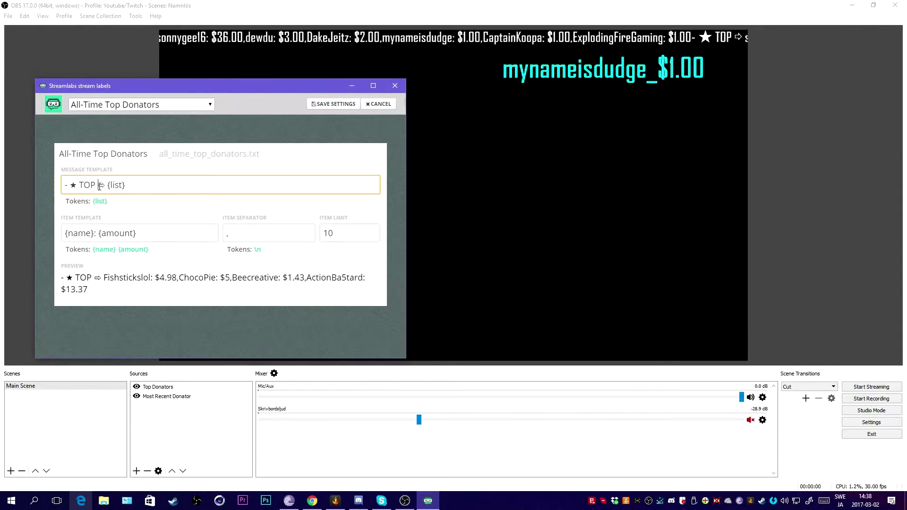
drag(108, 185, 126, 184)
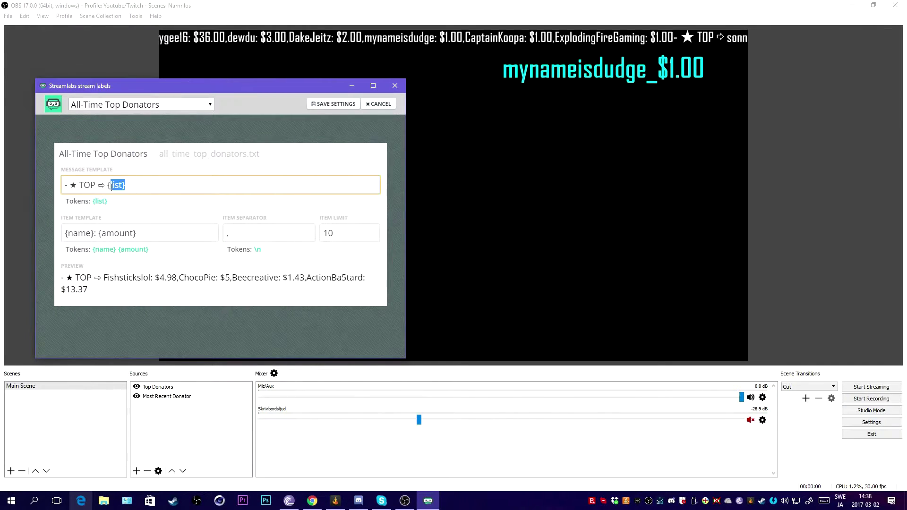
Add a space before {name} in the All-Time Top Donators item template
drag(91, 233, 174, 236)
click(174, 236)
key(ctrl+a)
click(169, 229)
key(Tab)
click(160, 235)
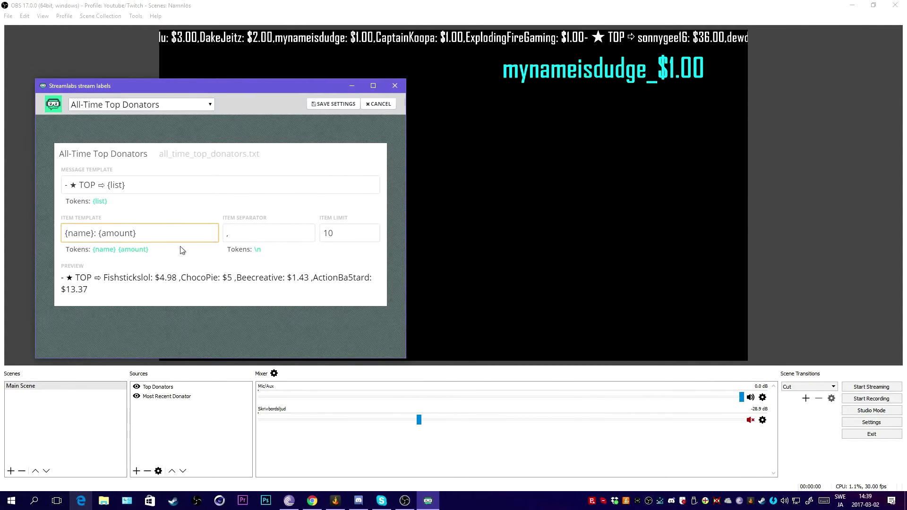
key(BackSpace)
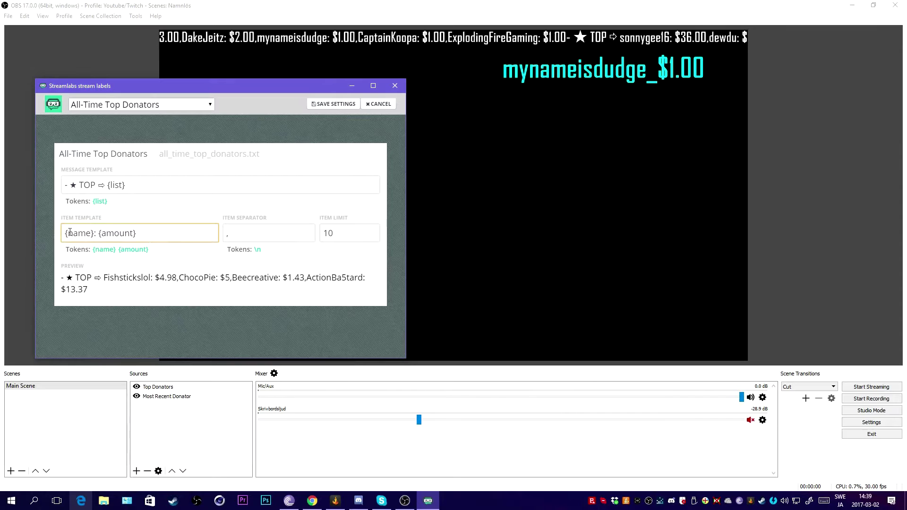
click(217, 204)
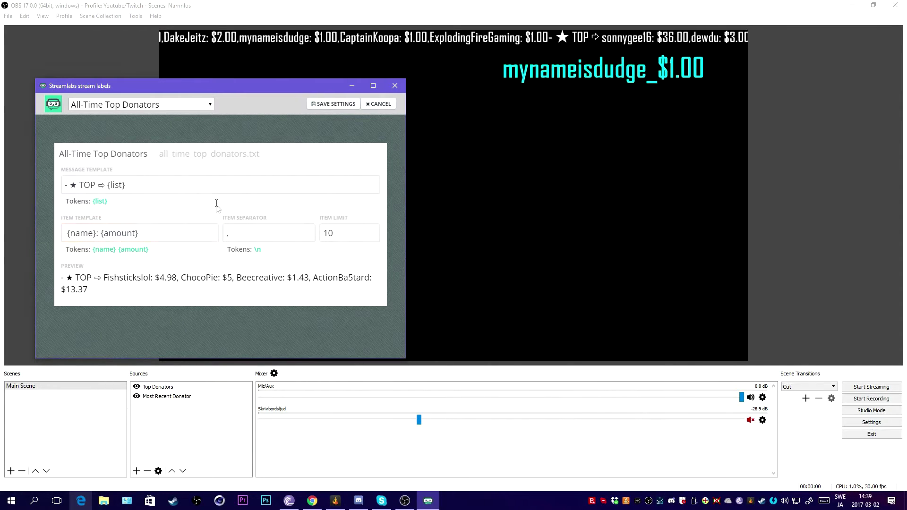
Check the All-Time Top Donators preview and set the item limit to 2
drag(64, 276, 151, 298)
click(152, 299)
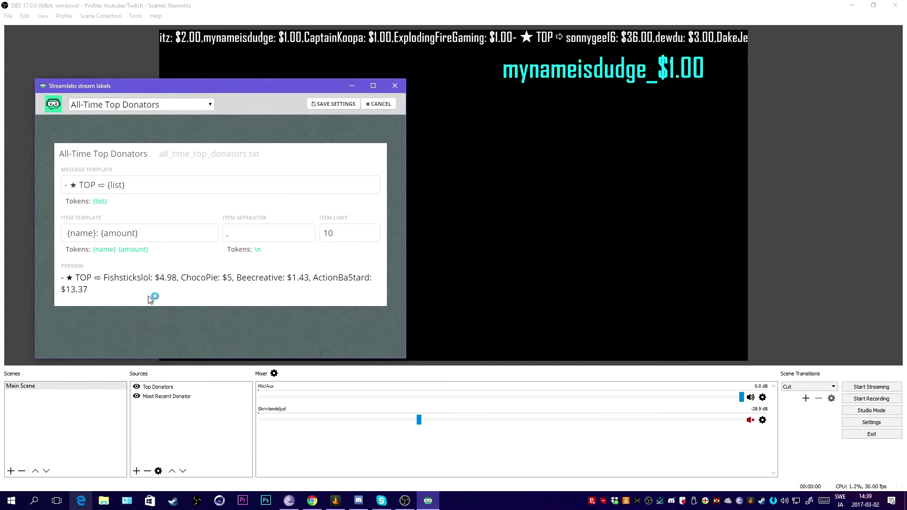
click(353, 236)
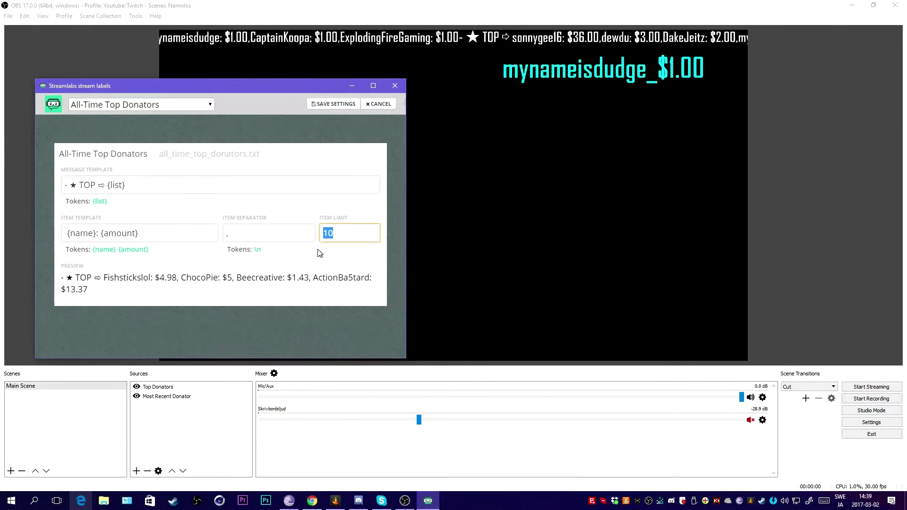
click(299, 232)
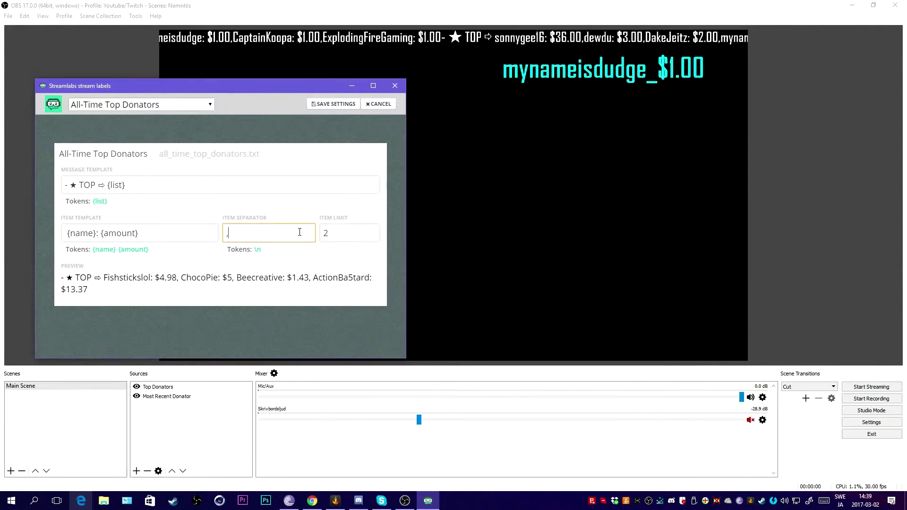
Set the All-Time Top Donators item limit to 5 and save the settings with a leading space added to the message template
click(344, 238)
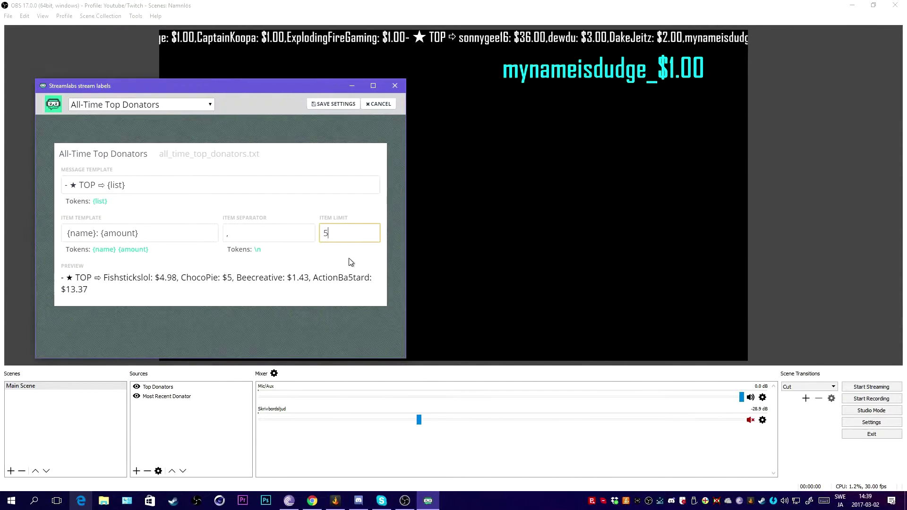
double_click(326, 233)
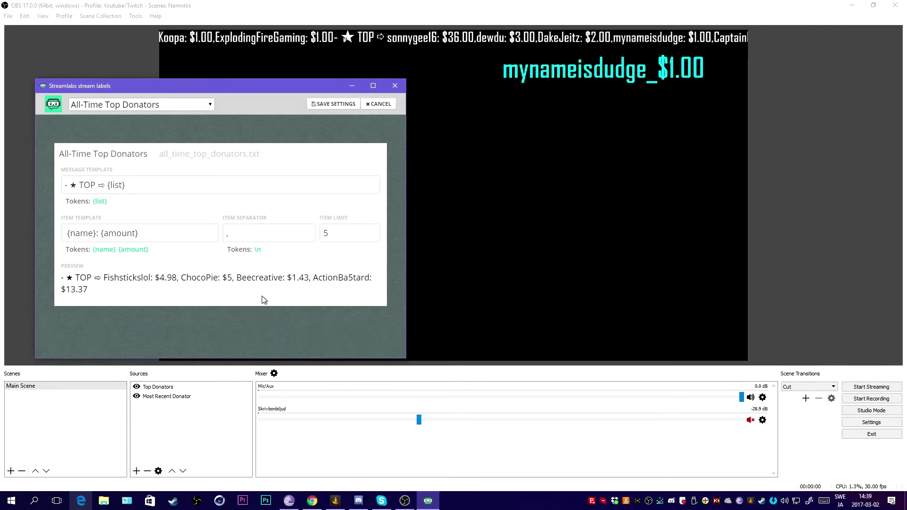
click(67, 187)
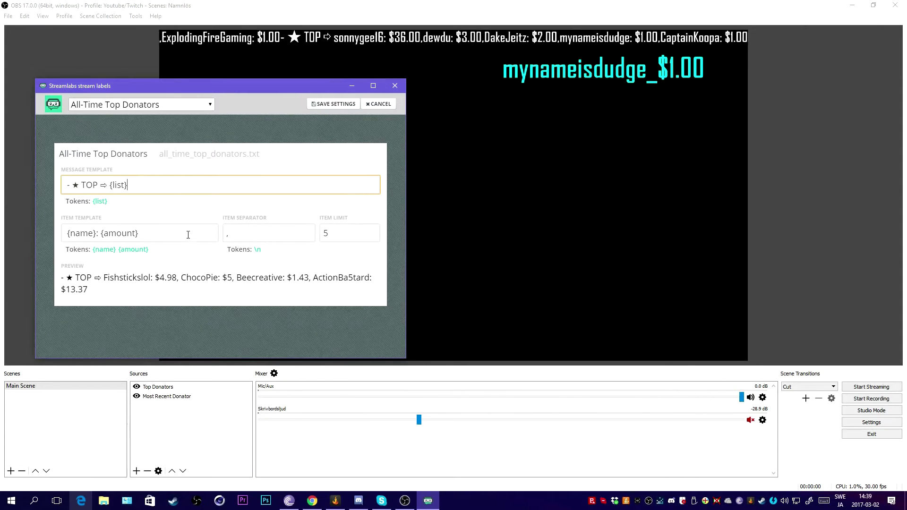
click(341, 105)
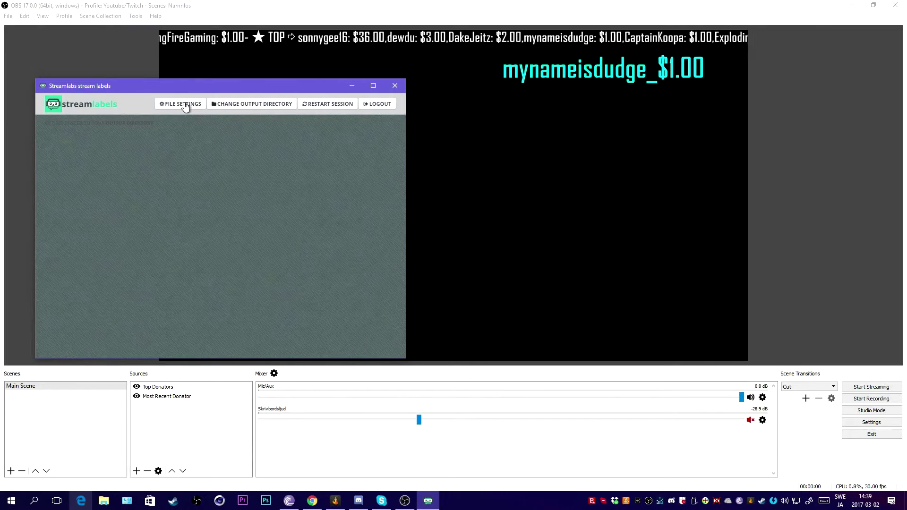
Reopen the StreamLabels file settings and look through the list of available label files, including trains, top donators and top cheerers
click(185, 105)
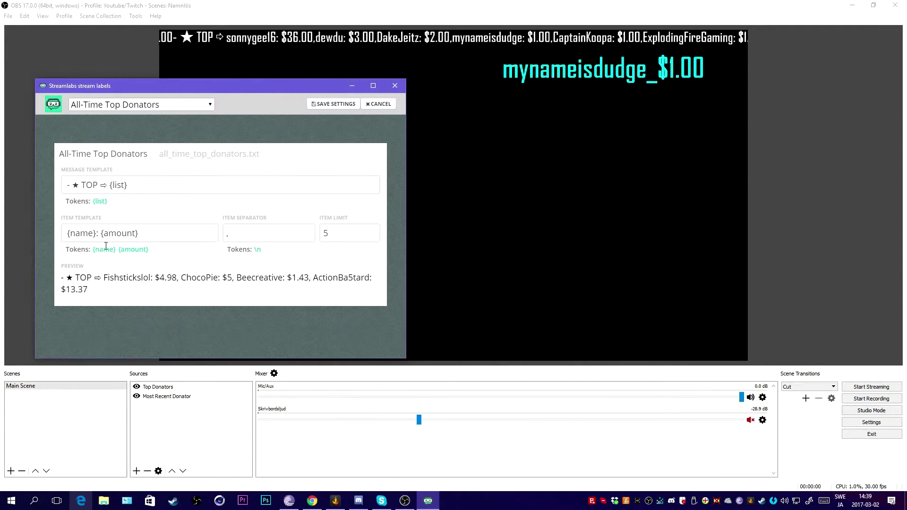
click(132, 106)
scroll(135, 258, down, 10)
scroll(133, 259, down, 2)
scroll(133, 258, up, 15)
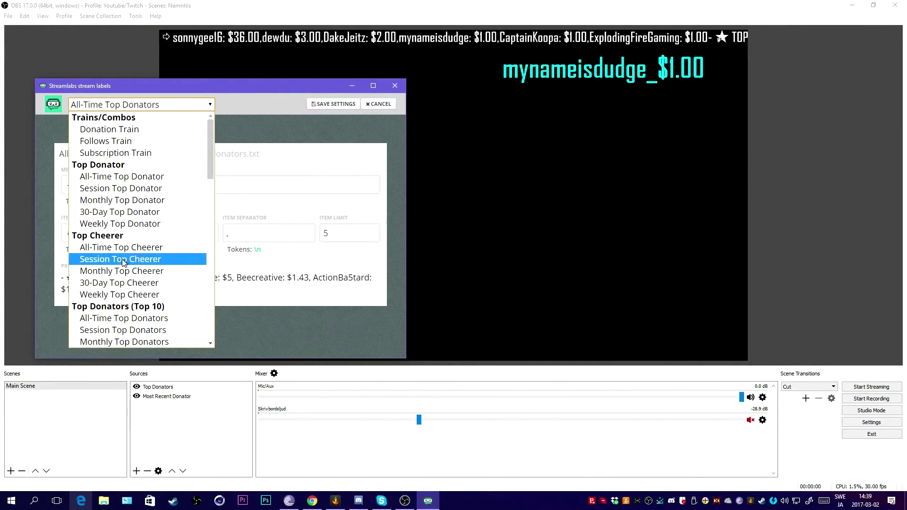
scroll(120, 314, down, 5)
scroll(117, 303, up, 10)
click(310, 149)
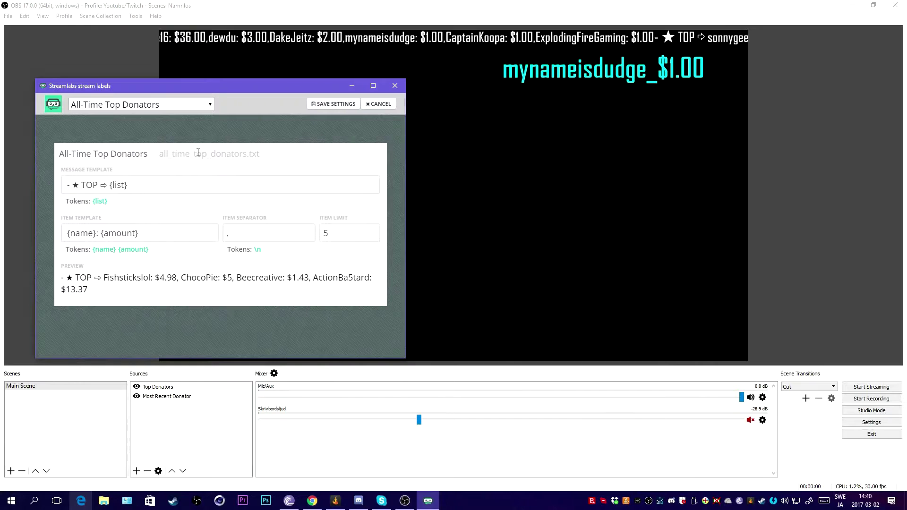
Save the label file settings and log out of StreamLabels
click(336, 104)
click(370, 107)
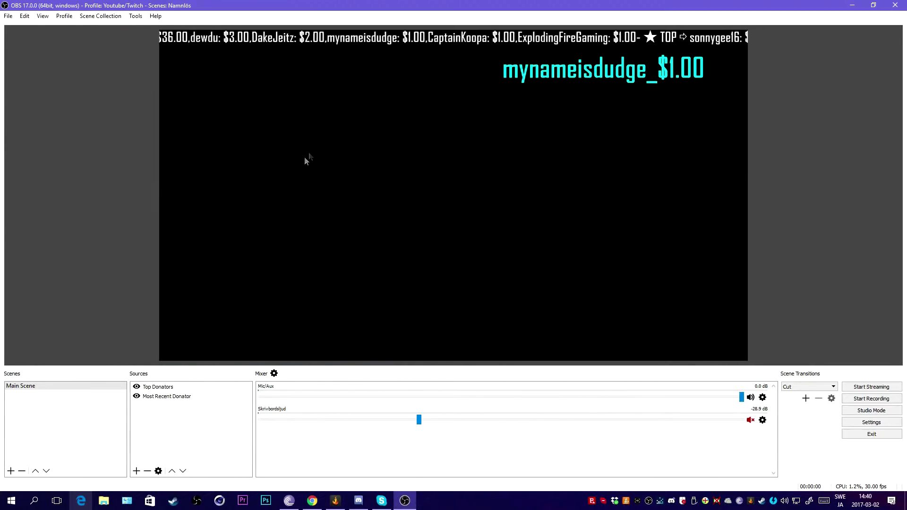
Search Windows for StreamLabels and pin the app to the taskbar
key(super)
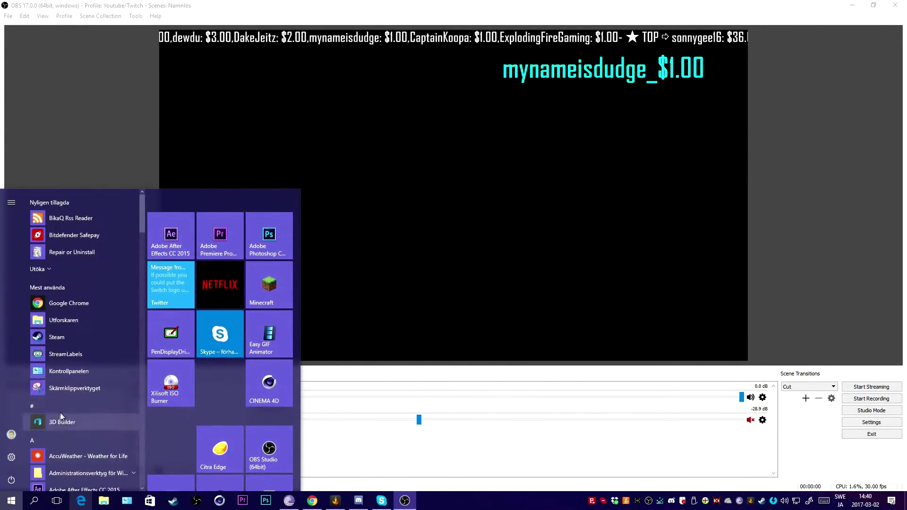
click(32, 505)
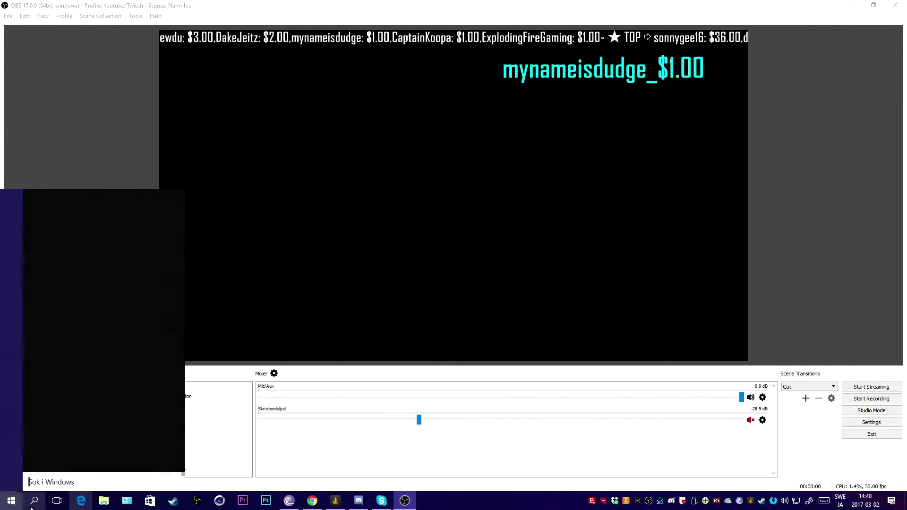
text(st)
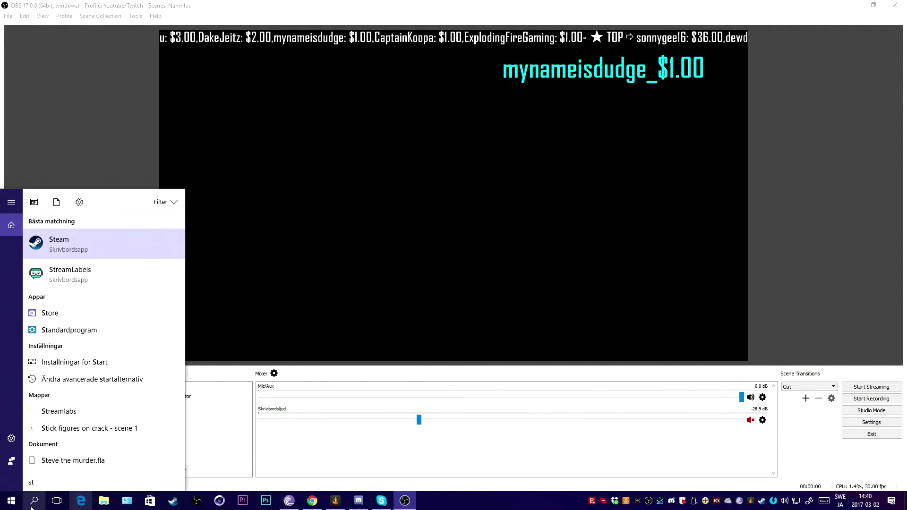
right_click(102, 276)
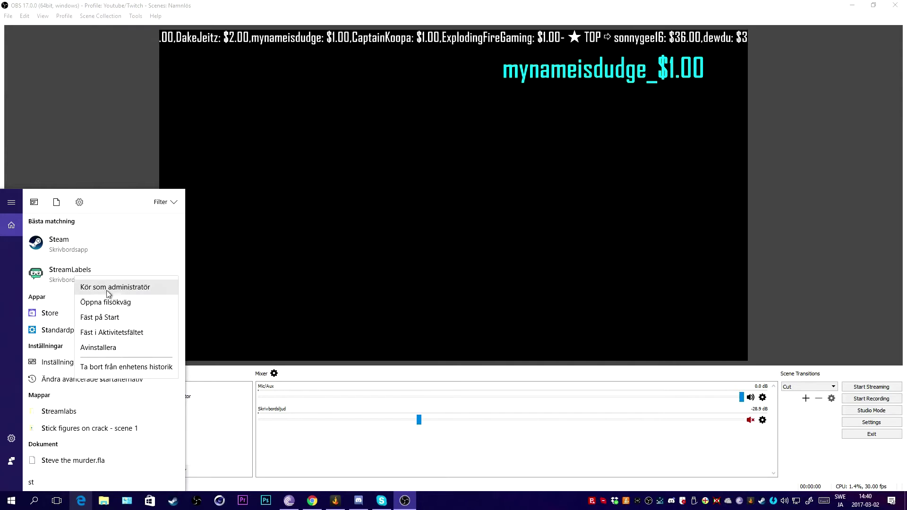
click(103, 335)
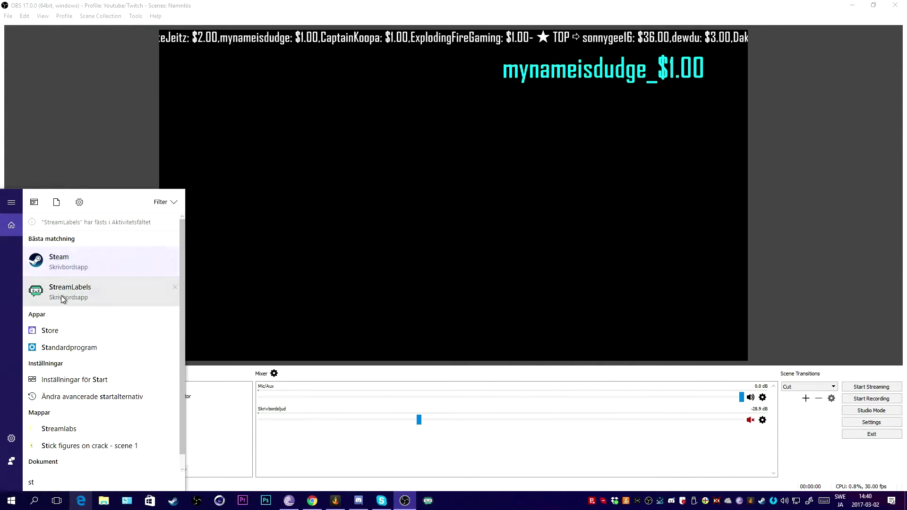
Launch StreamLabels to try its Twitch connection, and close both the blank connection window and the app
key(Escape)
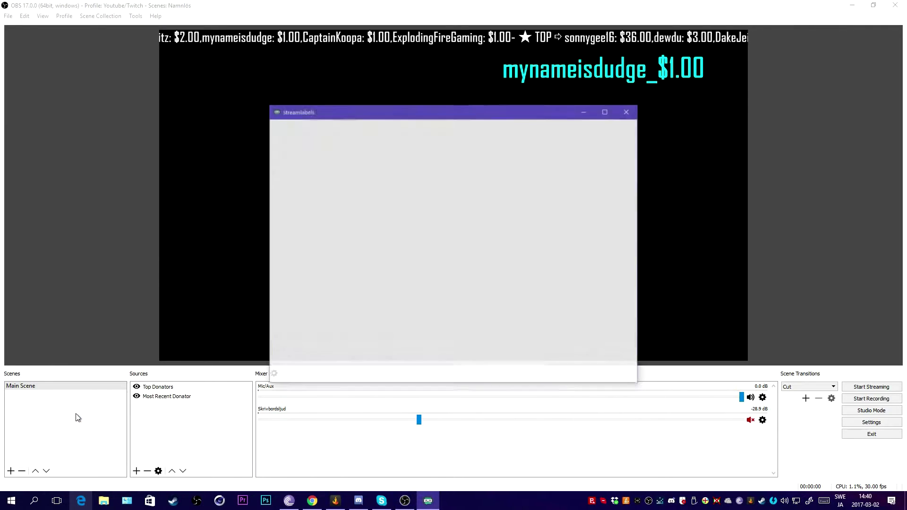
click(479, 264)
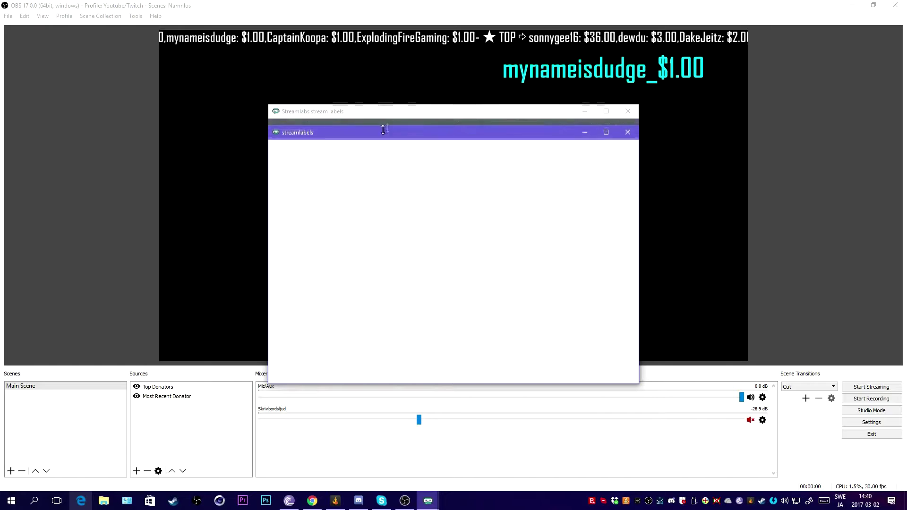
drag(359, 156, 138, 175)
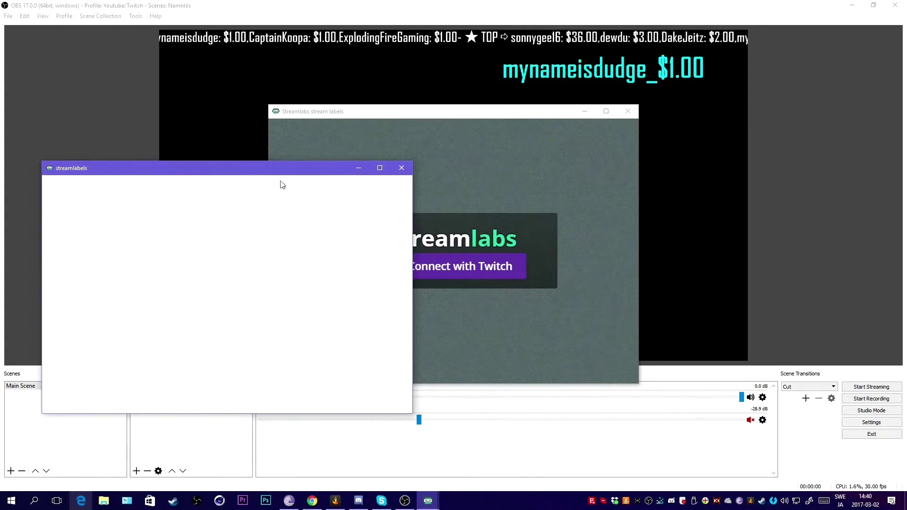
click(402, 168)
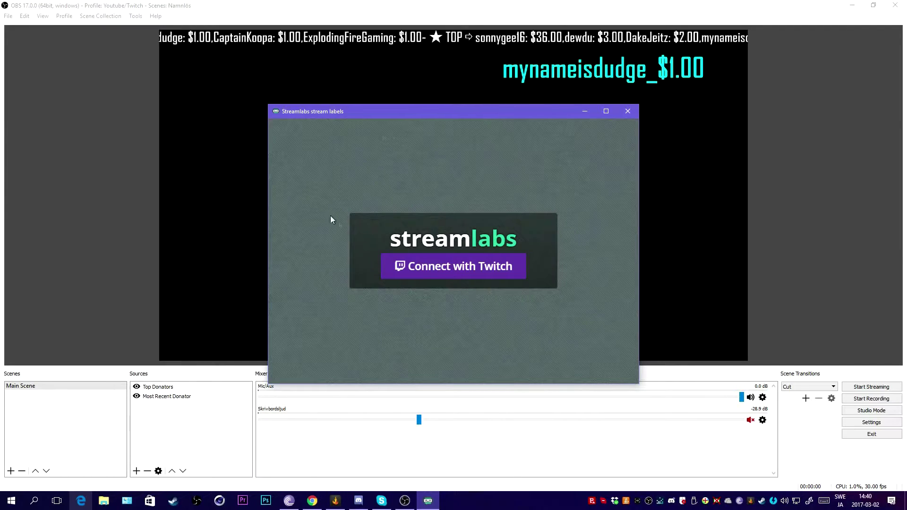
click(405, 277)
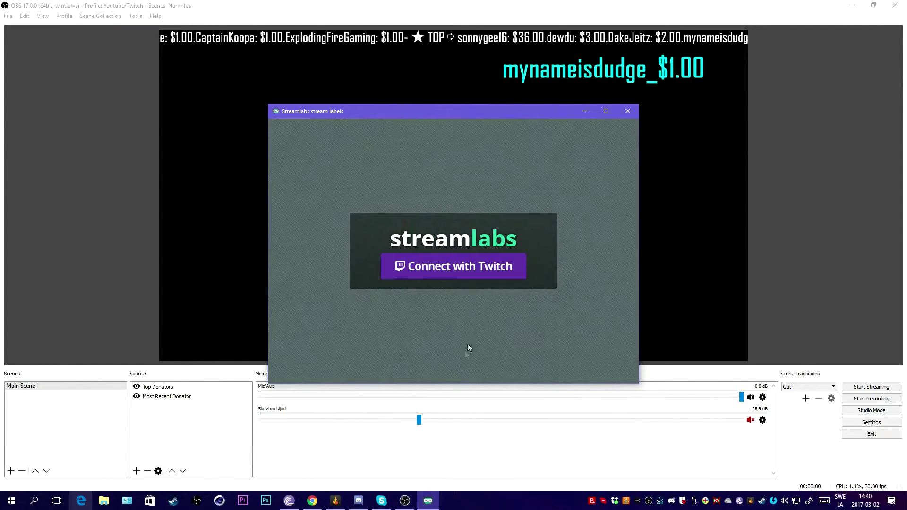
click(629, 111)
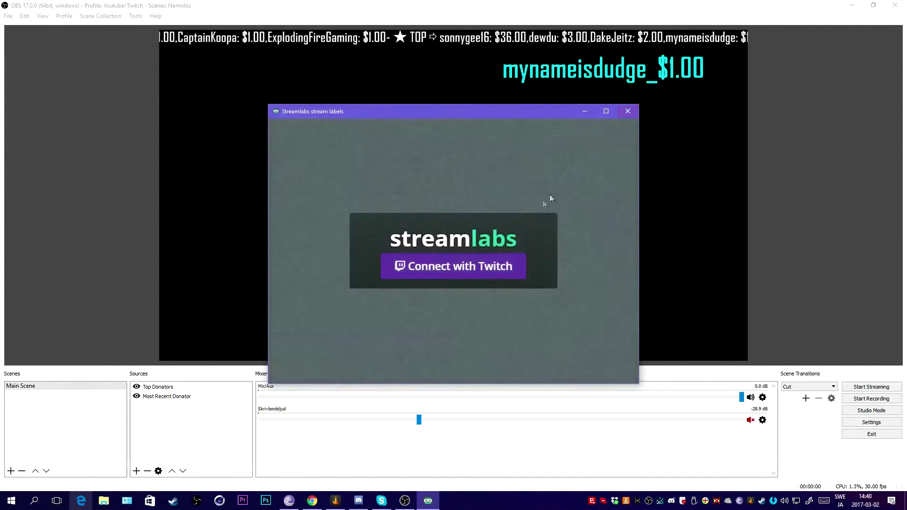
click(628, 112)
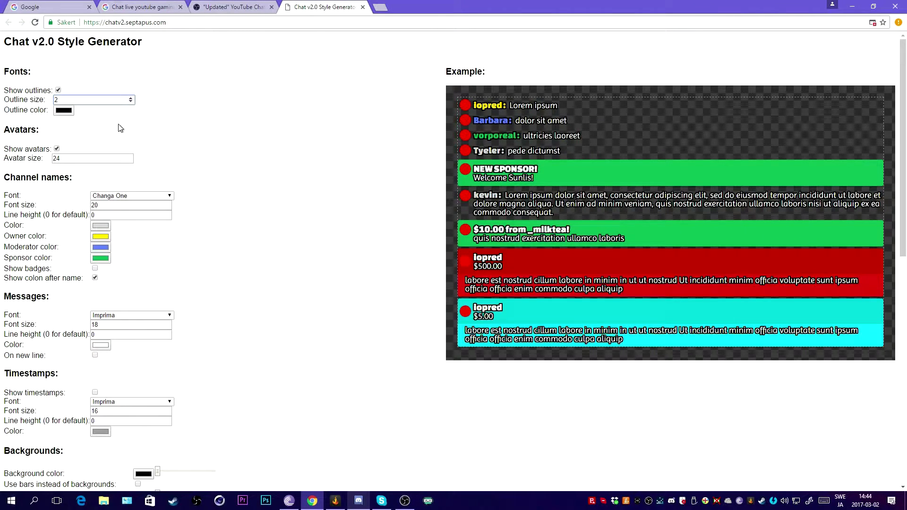
Examine the outline, avatar, channel name, message and timestamp options of the Chat v2.0 Style Generator in the browser
scroll(405, 202, down, 1)
scroll(424, 207, up, 1)
click(85, 99)
scroll(231, 213, down, 2)
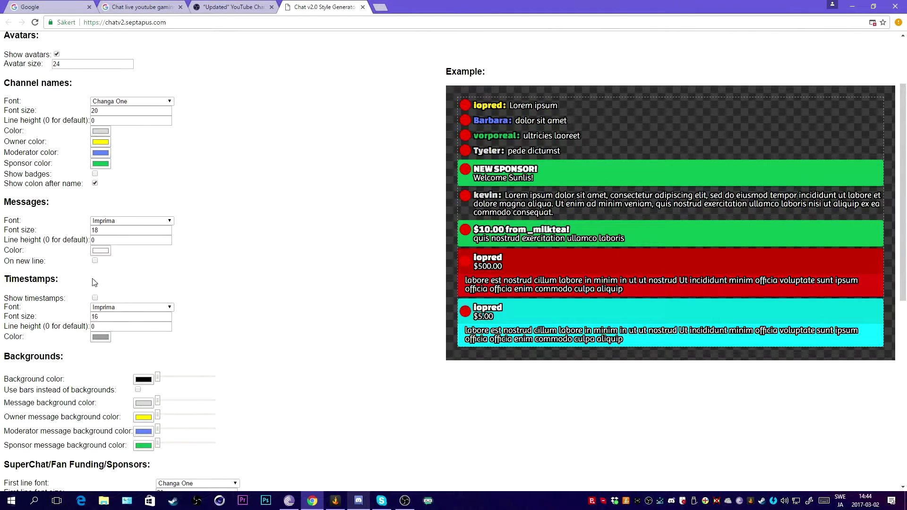
click(94, 298)
click(95, 298)
scroll(126, 192, up, 1)
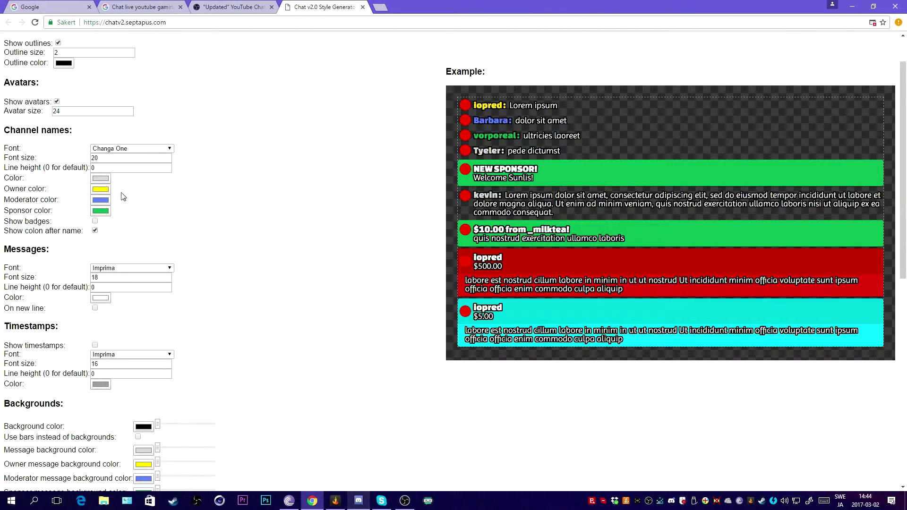
scroll(132, 209, up, 1)
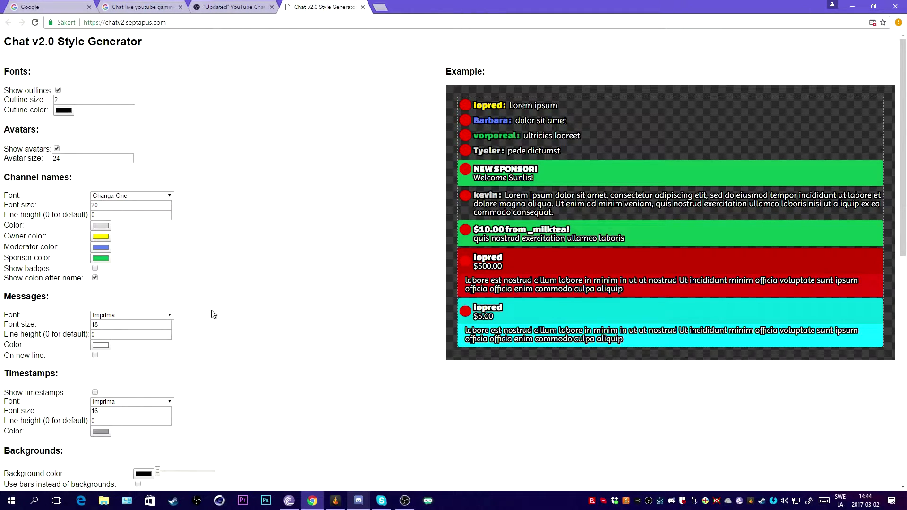
Open YouTube in a new browser tab and go to the live streaming dashboard in the channel's Studio
click(382, 7)
text(y)
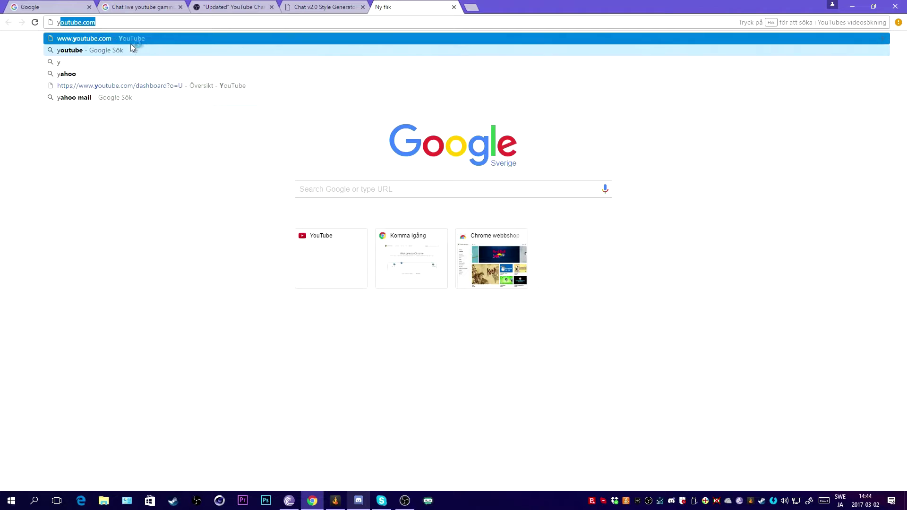
click(130, 39)
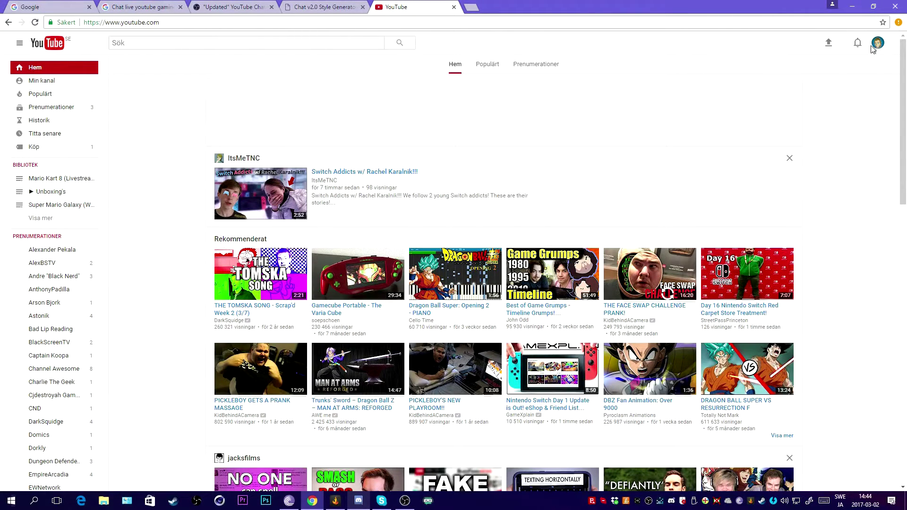
click(880, 45)
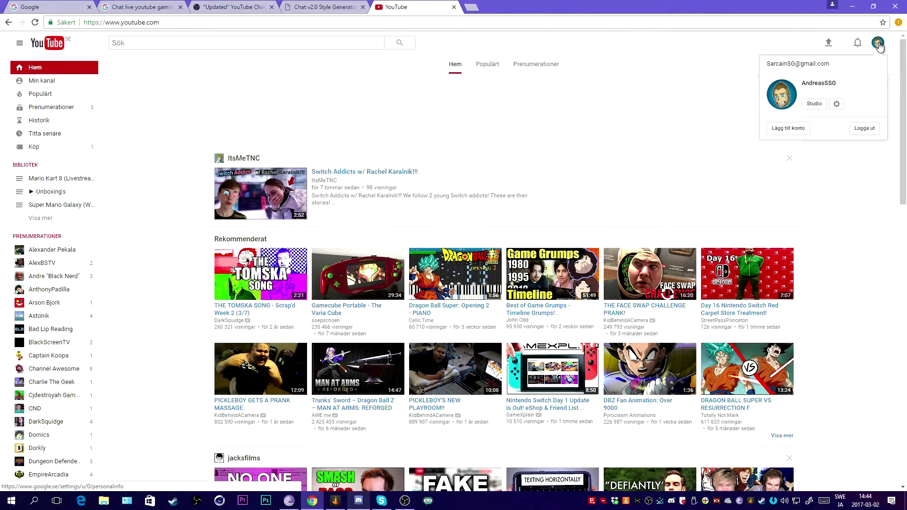
click(821, 109)
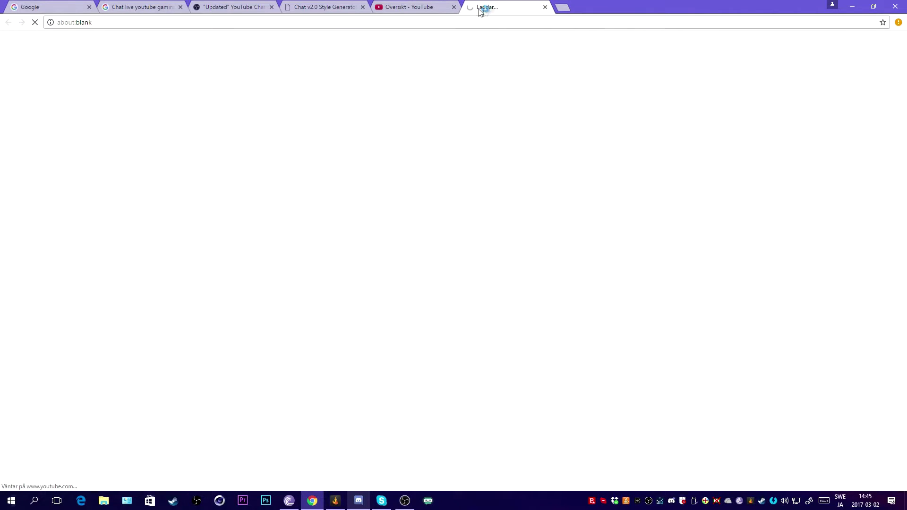
click(546, 7)
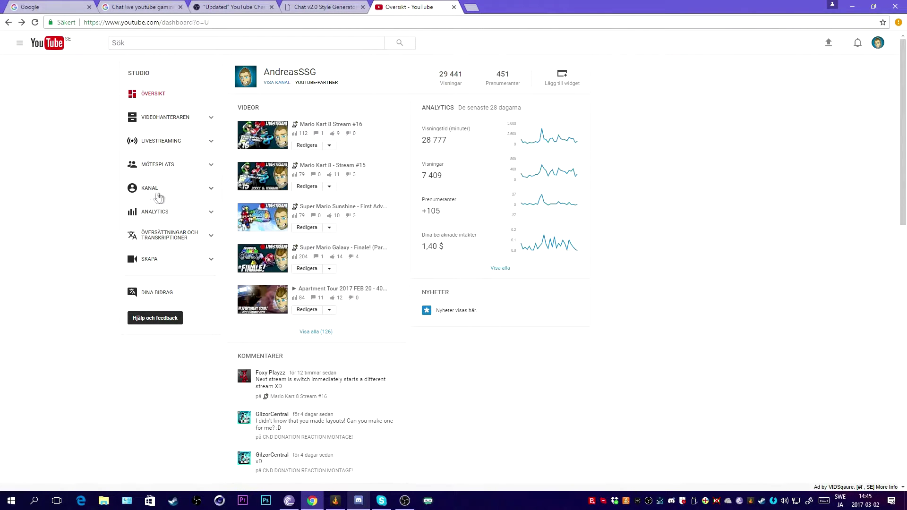
click(171, 145)
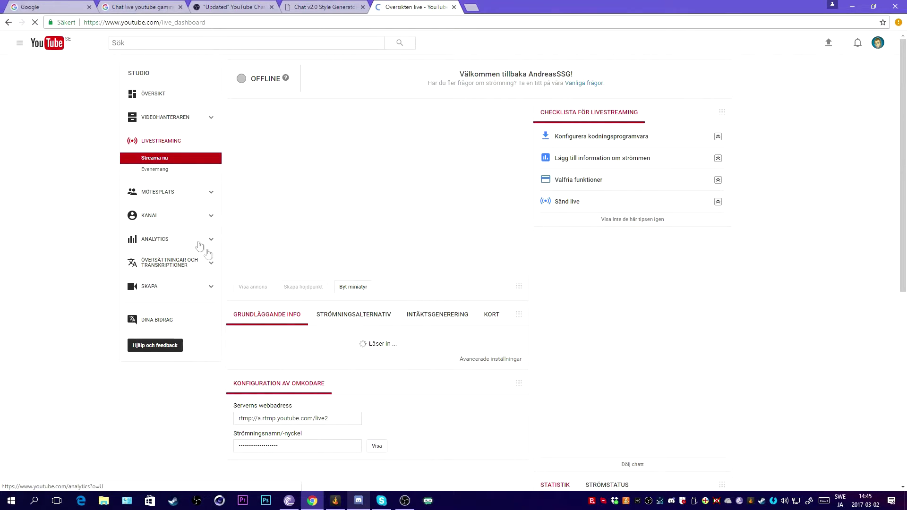
Pop the YouTube live chat out into its own window and copy that window's web address
scroll(646, 246, down, 1)
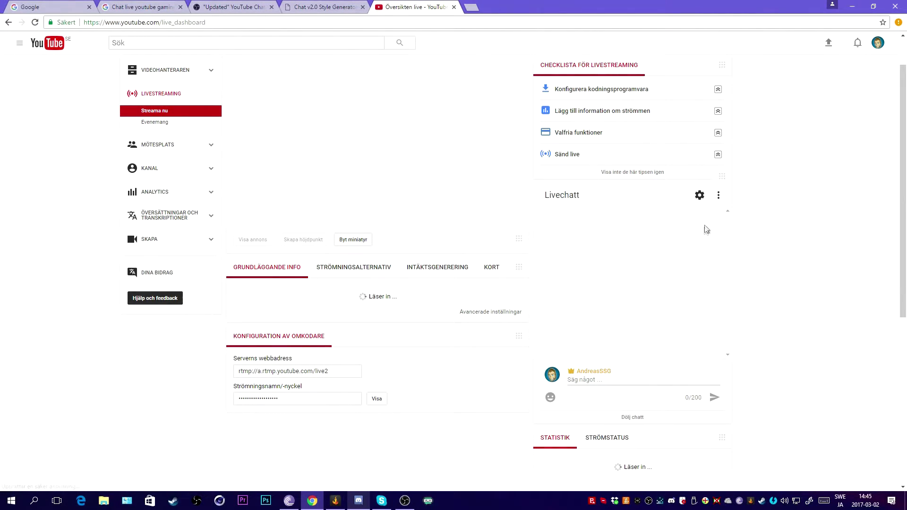
click(719, 196)
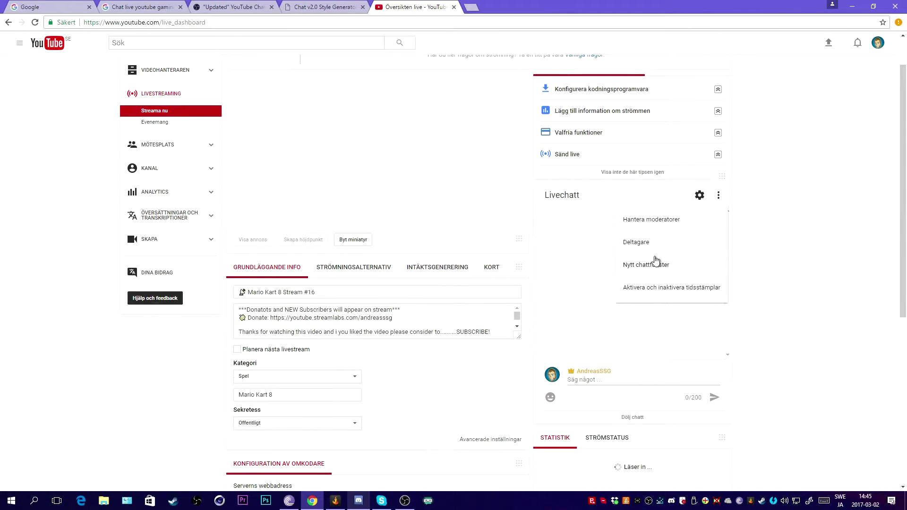
click(652, 265)
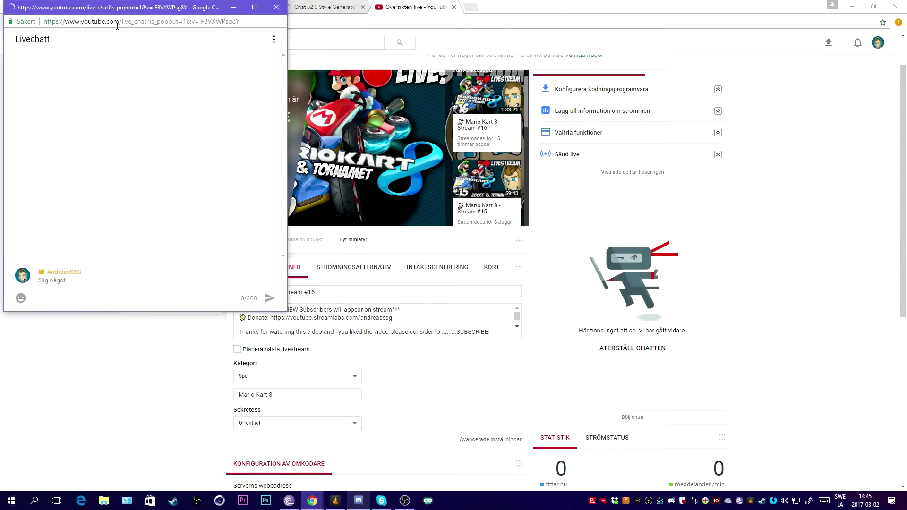
click(117, 21)
right_click(117, 22)
click(147, 59)
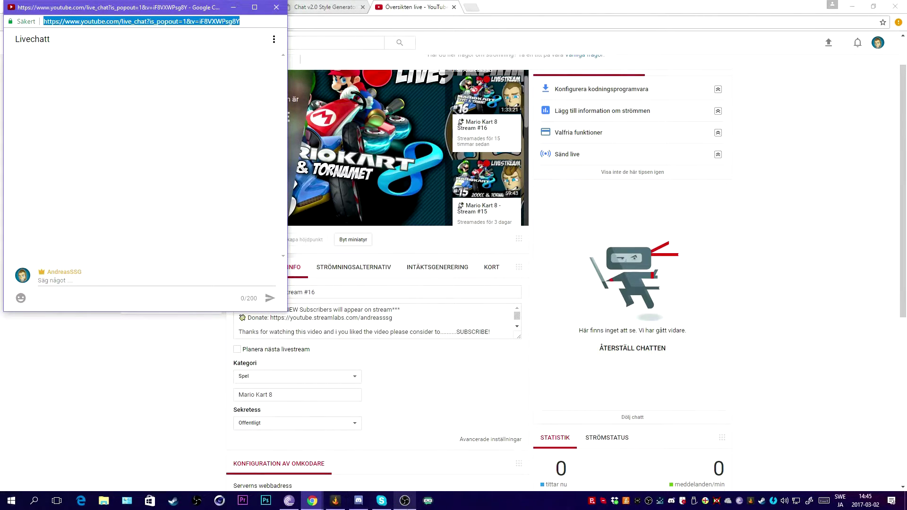
Switch to OBS and create a new browser source named "Chat" in the main scene
click(405, 501)
click(137, 471)
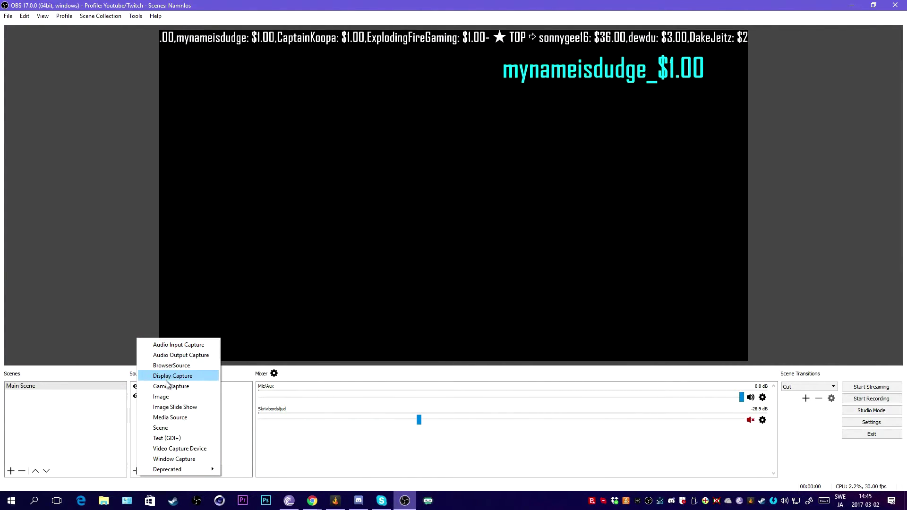
click(173, 366)
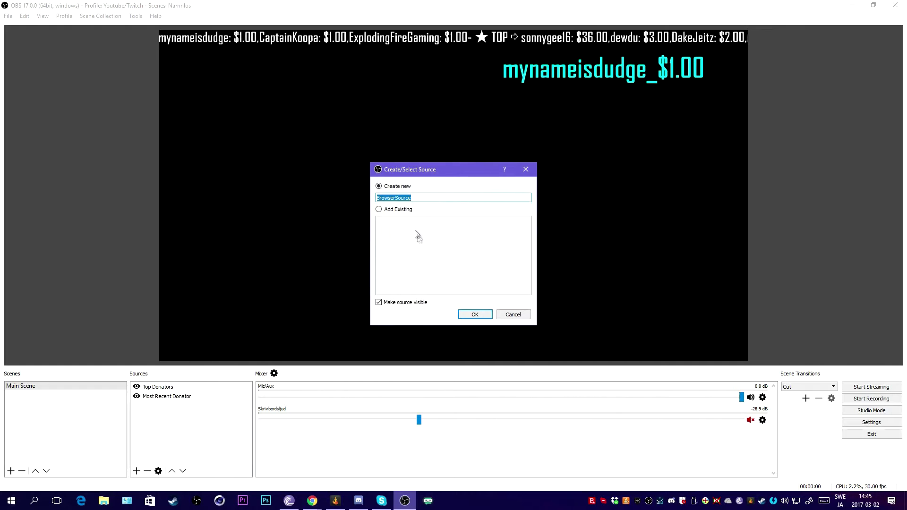
text(CHA)
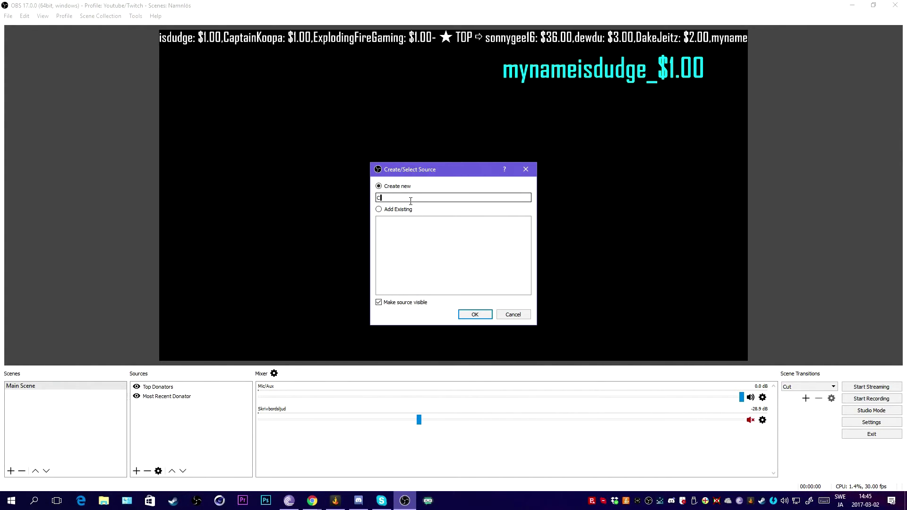
click(475, 315)
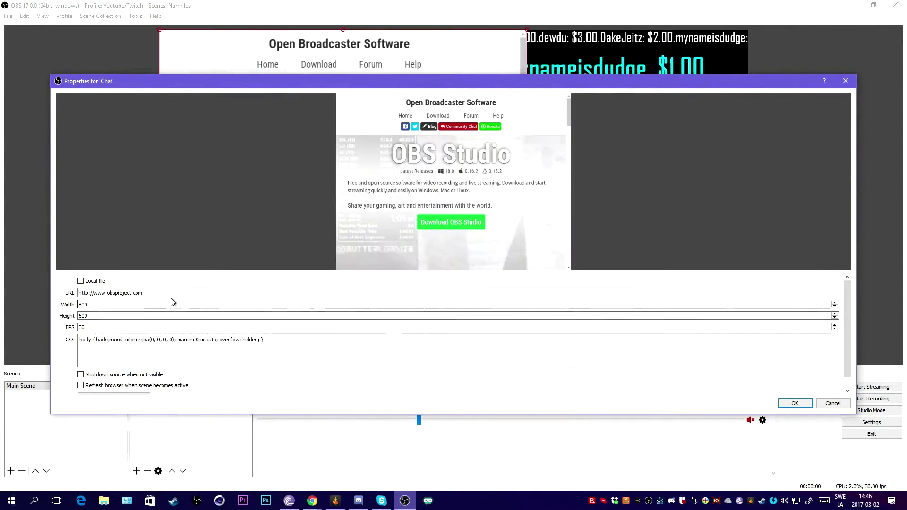
Replace the Chat source's default URL with the copied YouTube live chat address and confirm its properties
triple_click(100, 292)
key(ctrl+v)
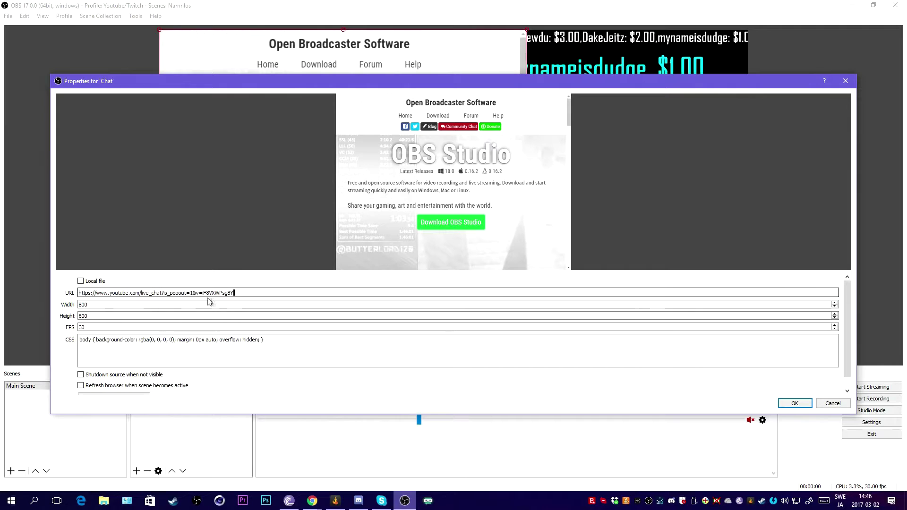
click(790, 405)
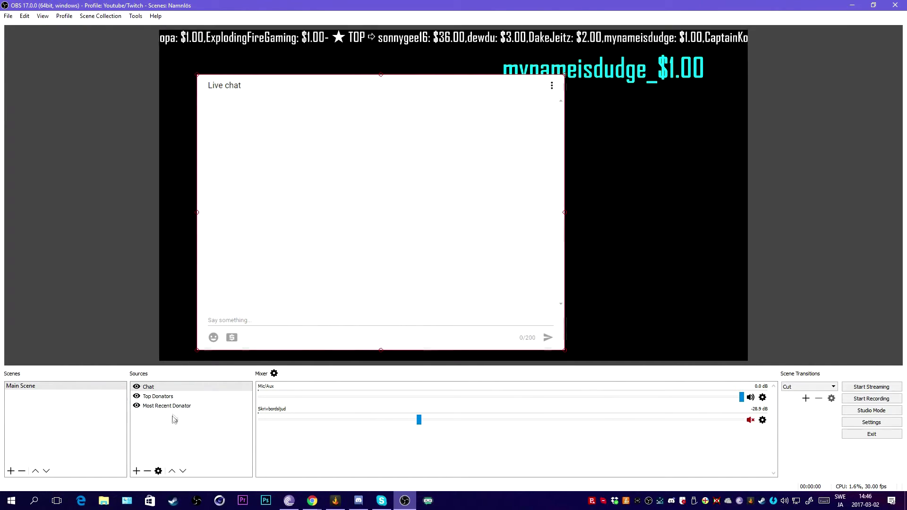
Set the Chat source's width to 200 and height to 400, and move it toward the middle of the canvas
right_click(162, 387)
click(188, 378)
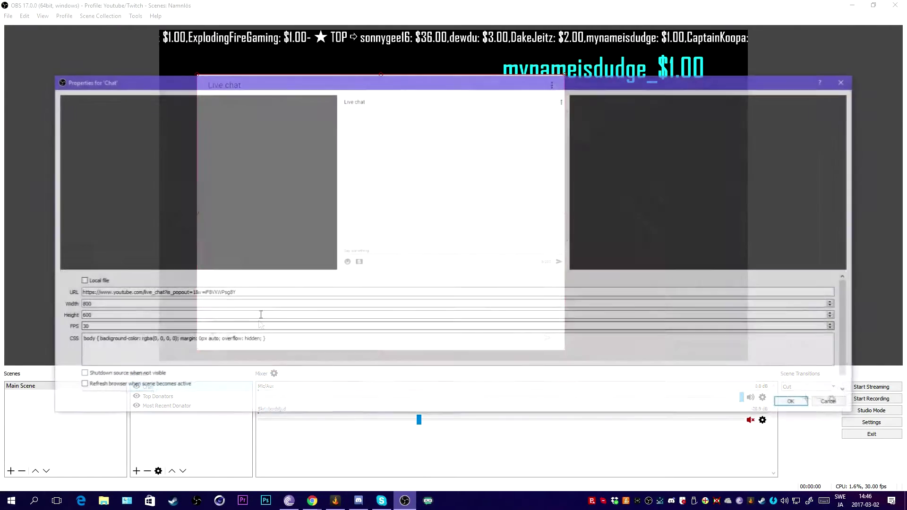
click(81, 304)
key(BackSpace)
text(3)
key(BackSpace)
text(2)
drag(83, 316, 60, 320)
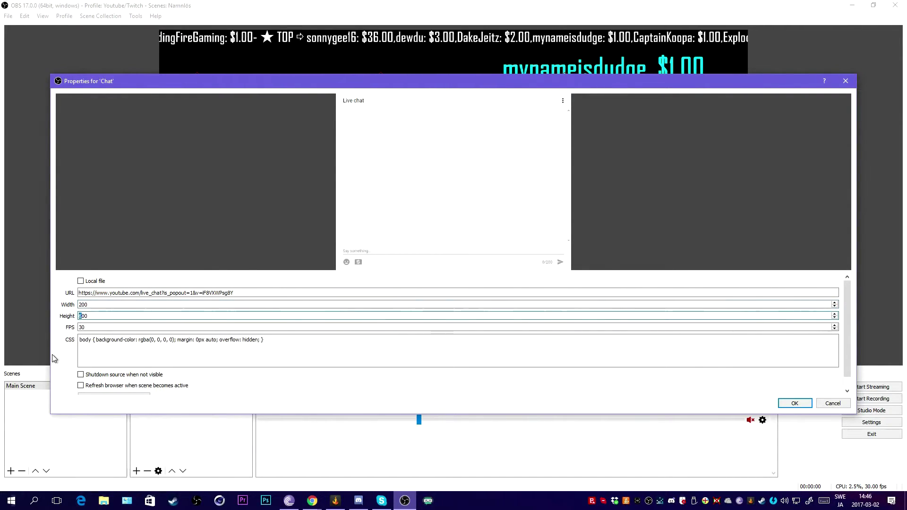
text(4)
click(795, 403)
drag(256, 215, 490, 251)
Set the Chat source's width to 400 and height to 600, and place it against the canvas's left edge below the scrolling donator text
right_click(491, 252)
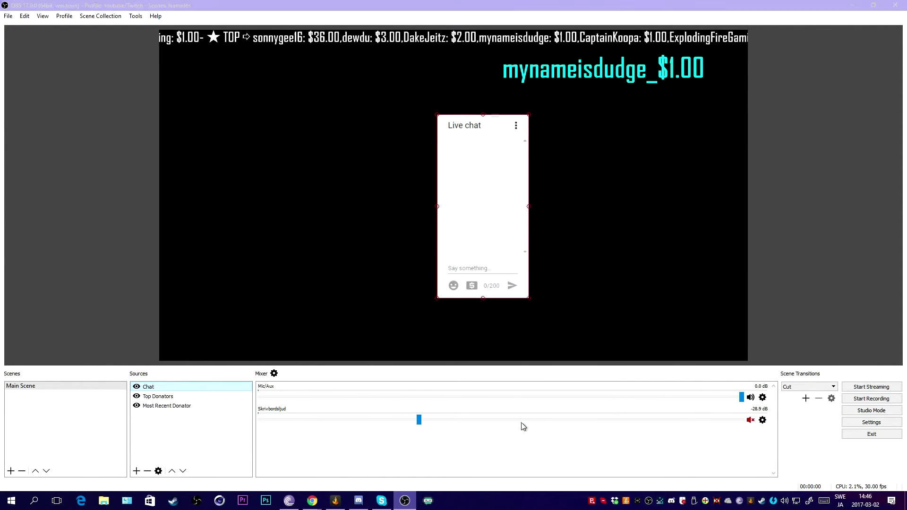
click(522, 422)
text(4)
drag(82, 316, 55, 312)
text(6)
click(794, 406)
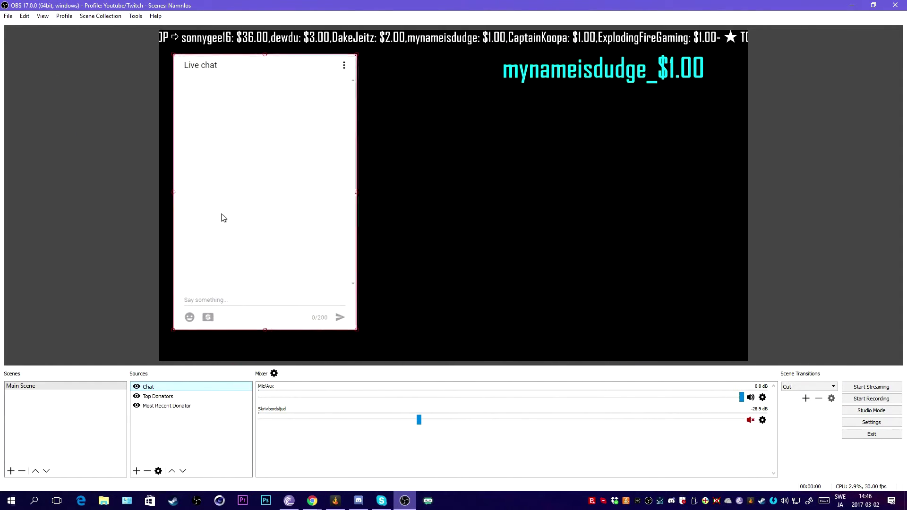
drag(223, 218, 213, 212)
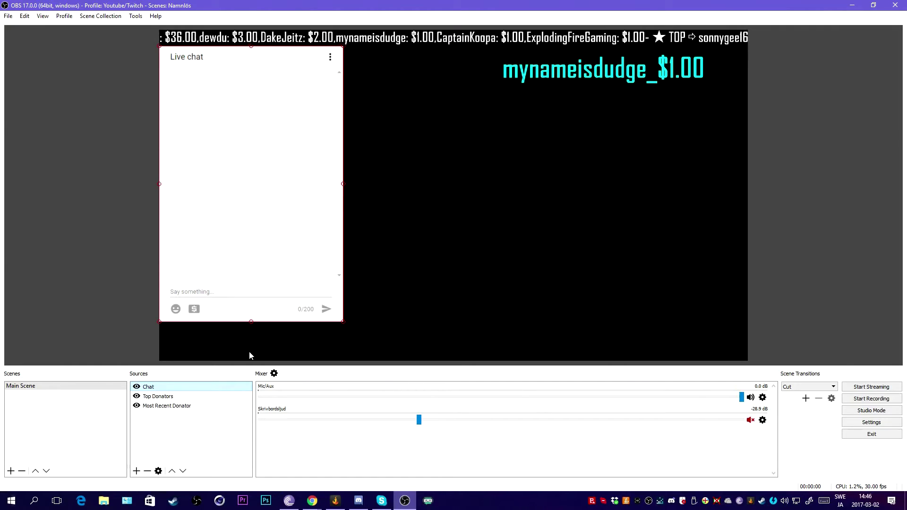
mouse_move(235, 210)
mouse_down()
mouse_move(254, 210)
mouse_move(223, 217)
mouse_move(235, 217)
mouse_up()
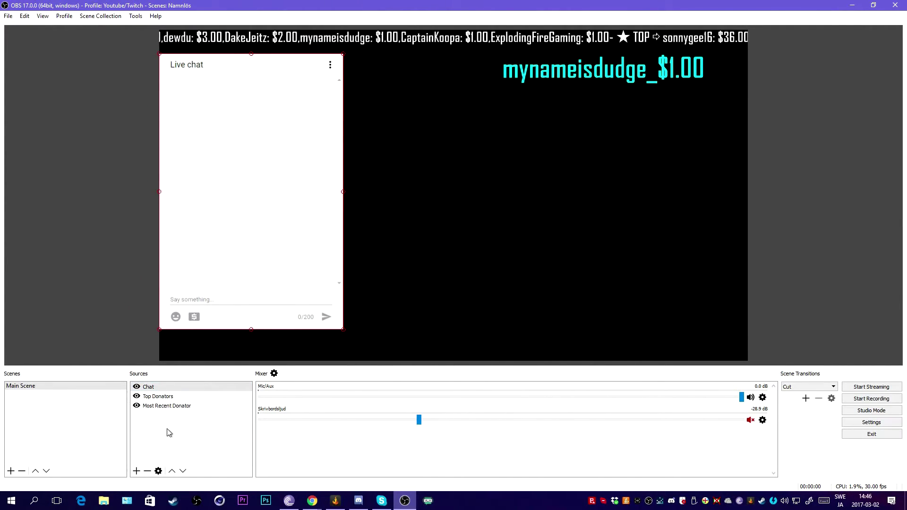
Open the Chat source's properties and put its custom CSS into editing
right_click(273, 234)
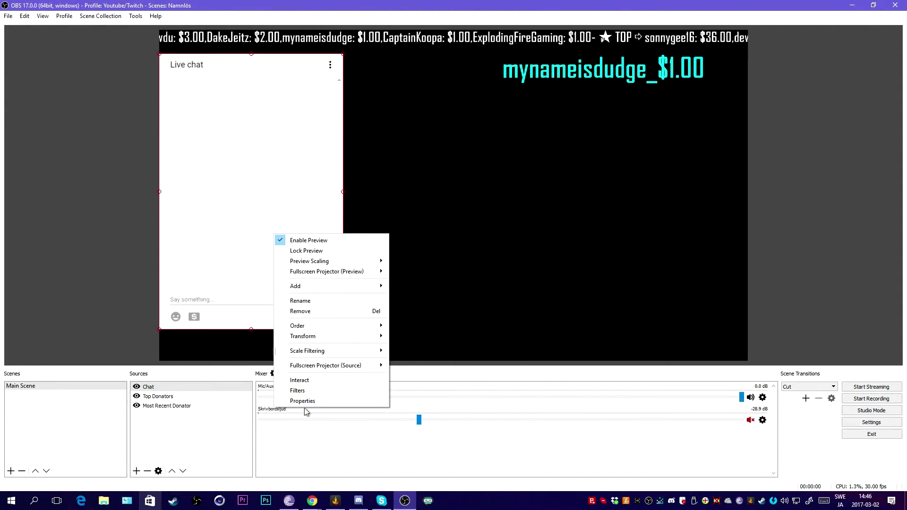
click(284, 401)
click(265, 354)
key(ctrl+a)
click(162, 356)
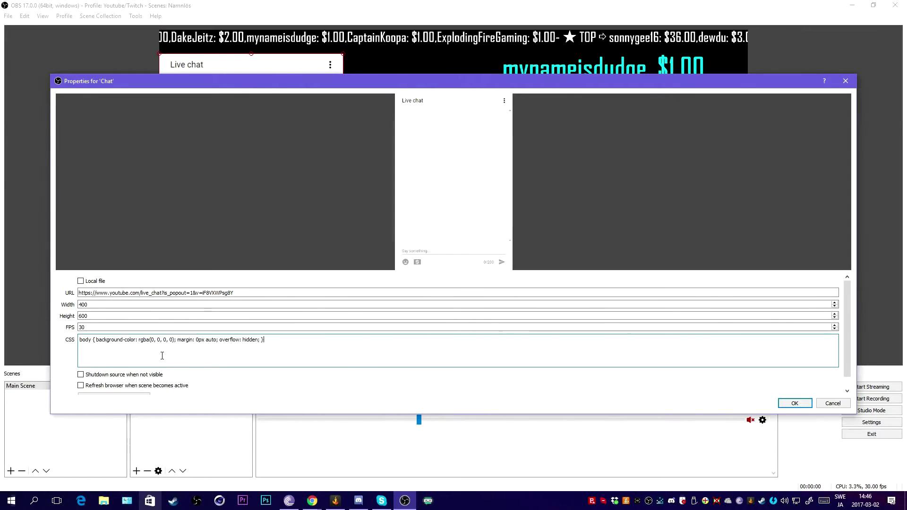
Switch to the browser, close the popped-out live chat window, and look over the Chat v2.0 Style Generator's options and generated CSS
click(312, 501)
click(361, 456)
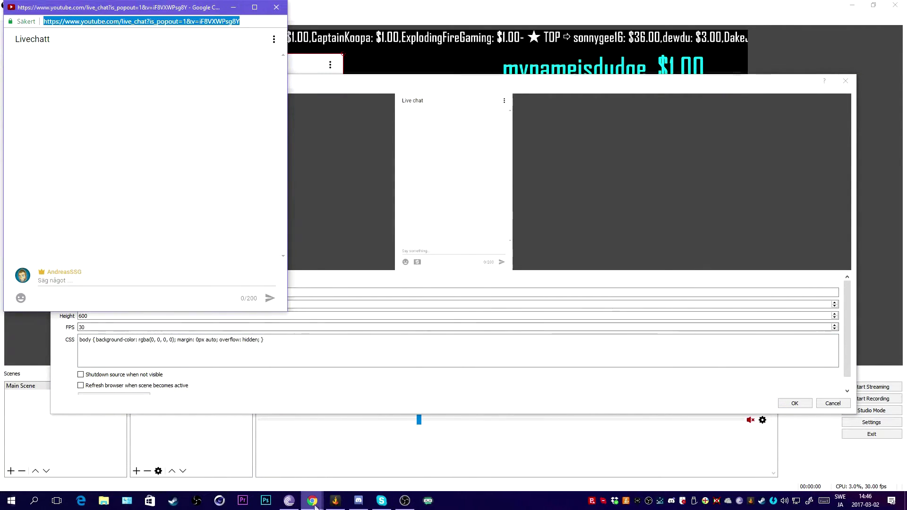
click(276, 7)
click(312, 501)
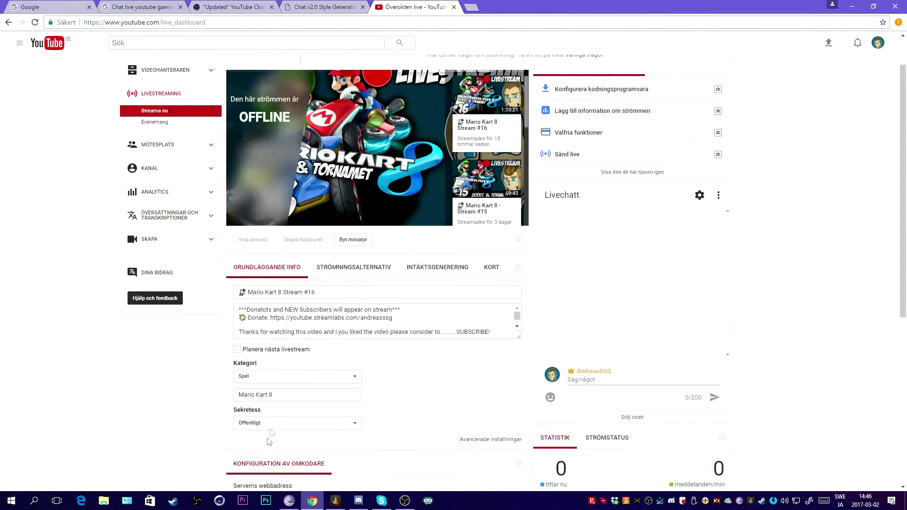
click(324, 7)
scroll(242, 443, down, 9)
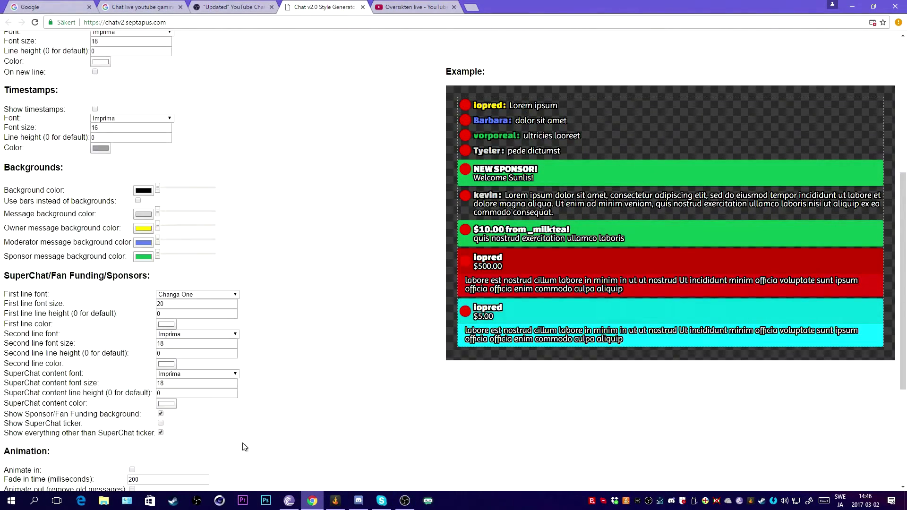
scroll(242, 443, down, 5)
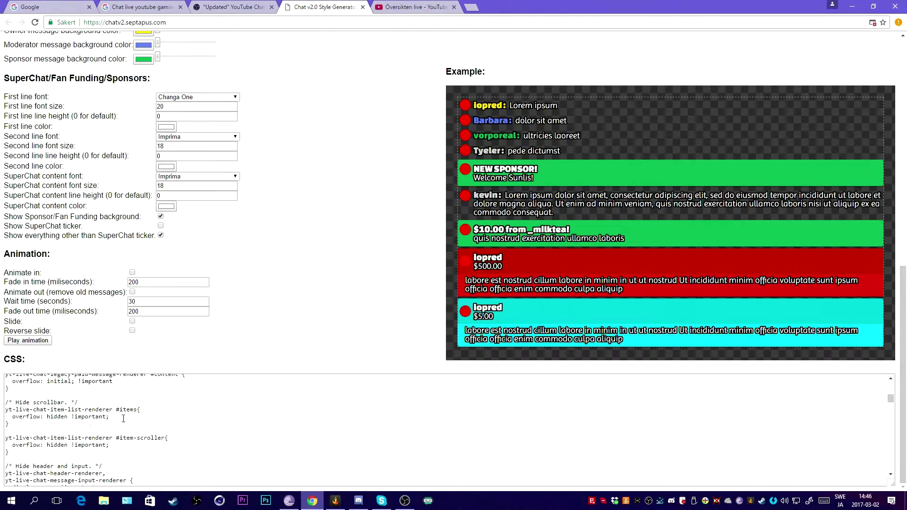
scroll(123, 419, up, 5)
scroll(233, 359, up, 2)
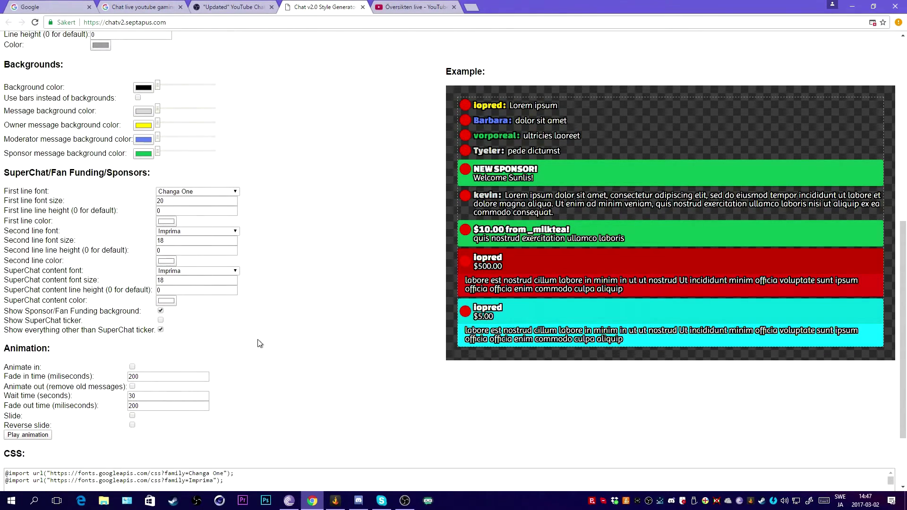
scroll(260, 344, up, 8)
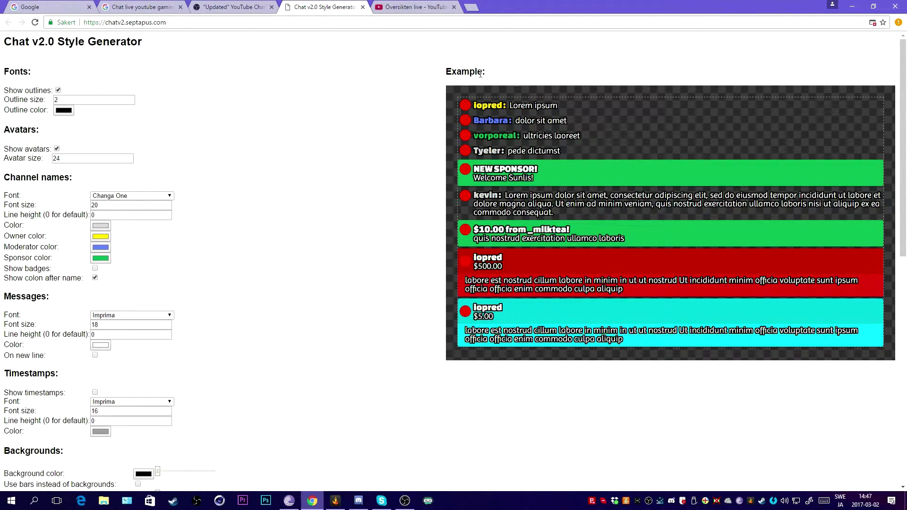
Set the channel names' owner color to a golden orange with RGB 213, 149, 0
drag(475, 107, 577, 162)
mouse_move(213, 62)
mouse_down()
mouse_move(208, 78)
mouse_move(205, 69)
mouse_up()
drag(119, 20, 121, 16)
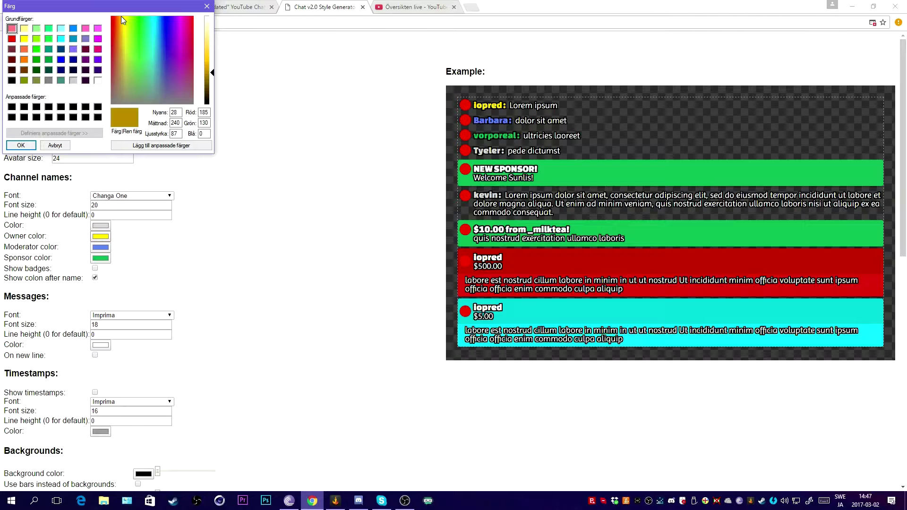
drag(213, 77, 212, 69)
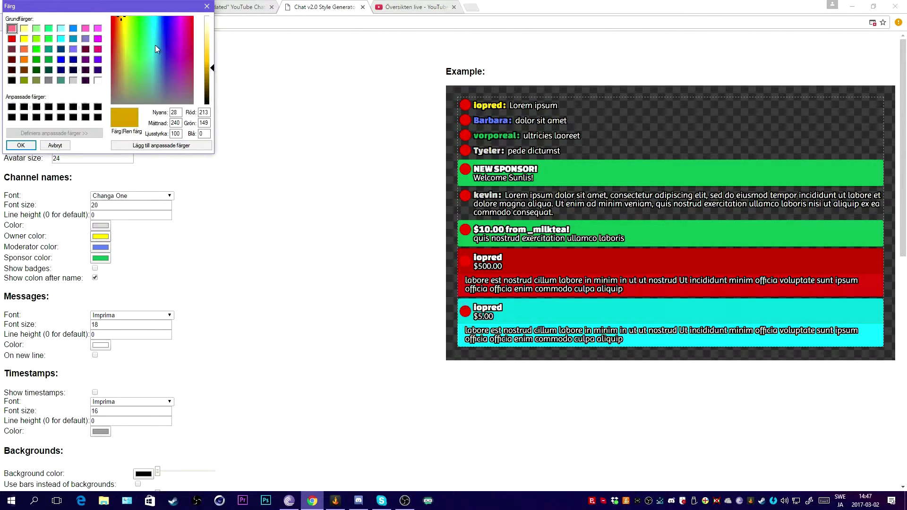
click(21, 145)
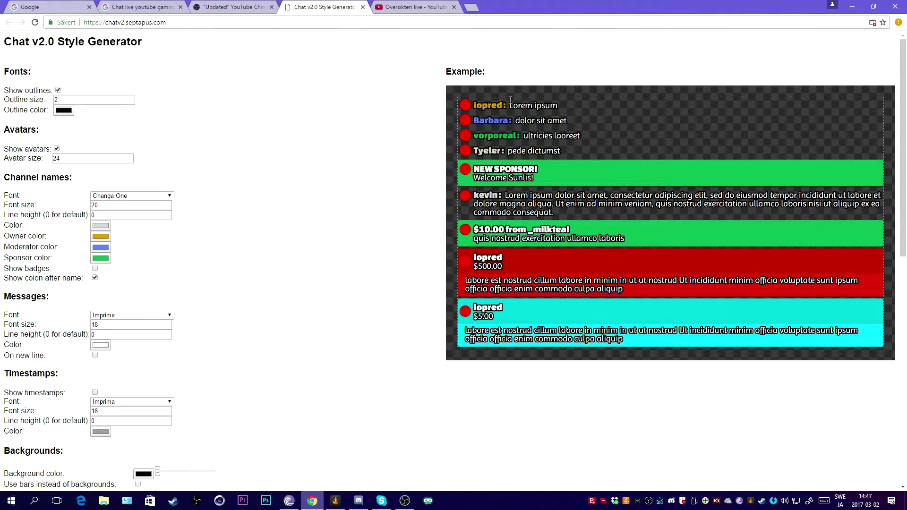
Try showing each message on a new line under the channel name, and put it back on the same line
drag(490, 102, 551, 114)
click(306, 118)
drag(471, 105, 551, 110)
click(129, 132)
scroll(199, 312, down, 1)
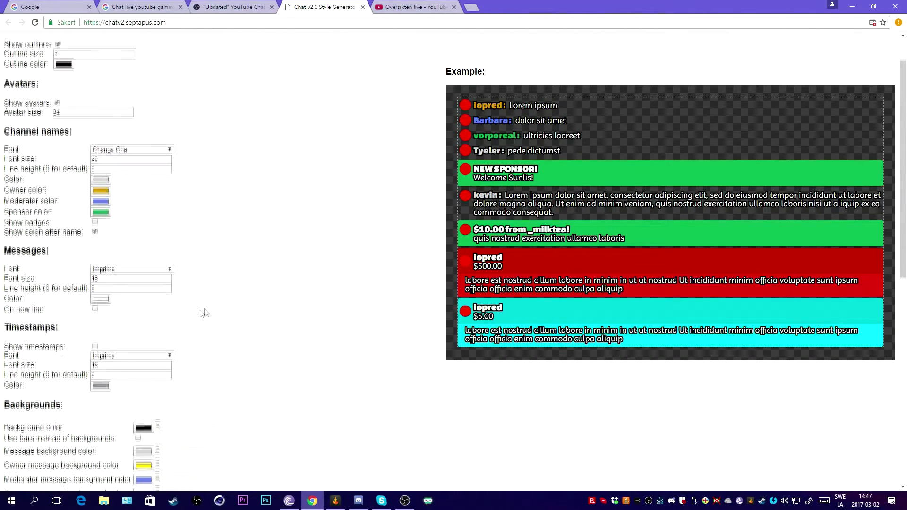
click(95, 308)
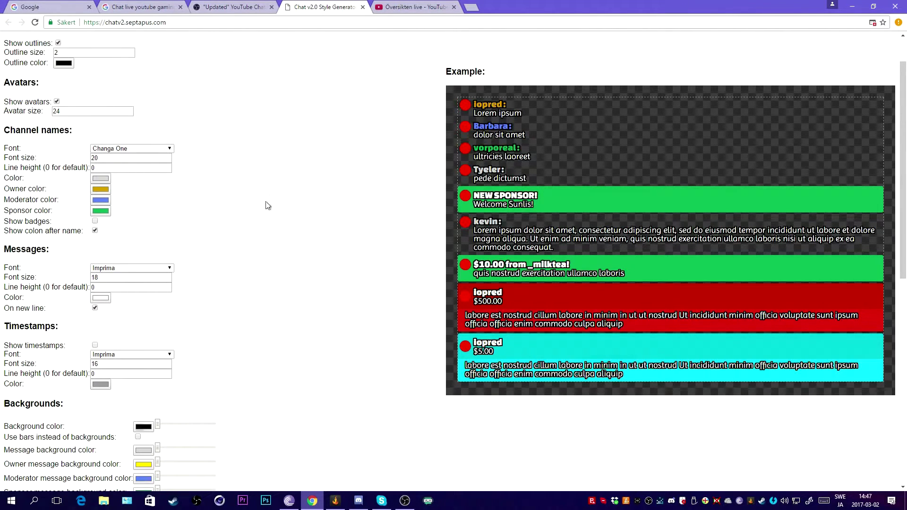
click(95, 309)
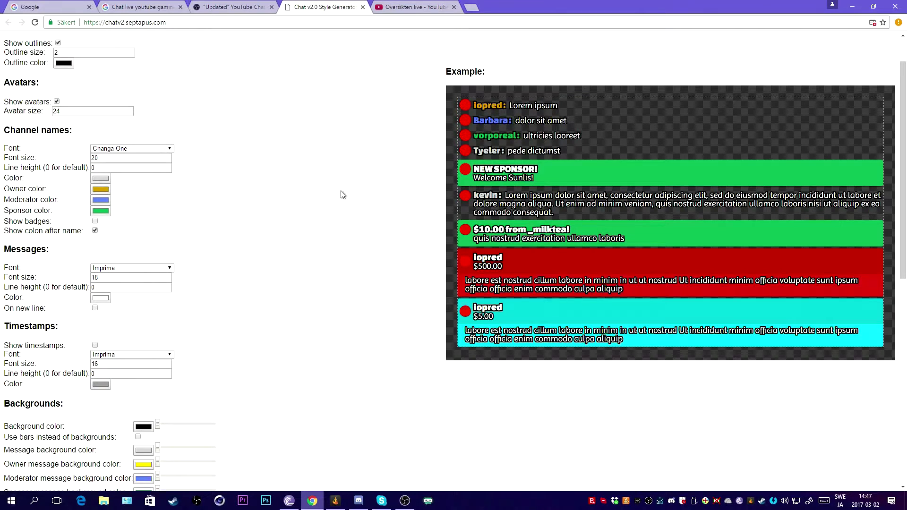
Enable badges for the channel names and examine the owner, moderator and sponsor names in the example
scroll(233, 309, down, 2)
scroll(226, 298, up, 2)
click(95, 221)
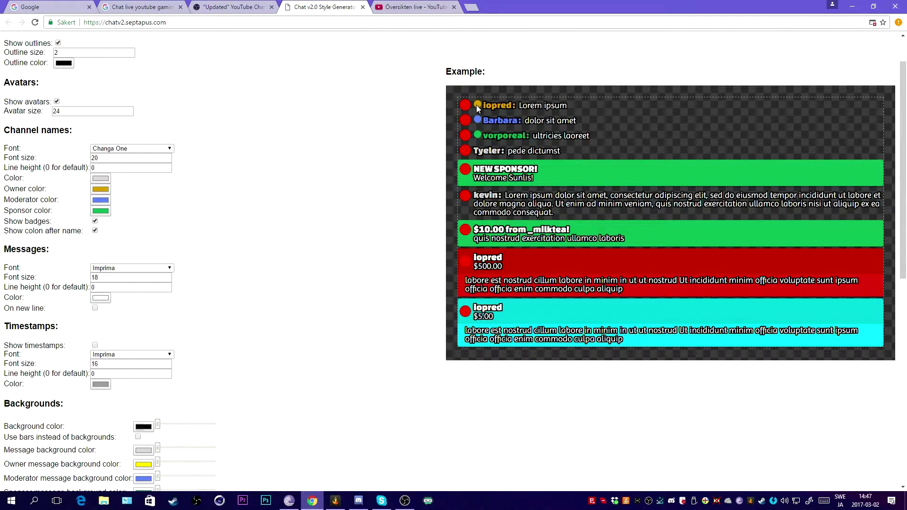
drag(473, 106, 513, 103)
triple_click(523, 126)
click(311, 201)
drag(476, 121, 520, 122)
click(312, 171)
drag(485, 136, 525, 137)
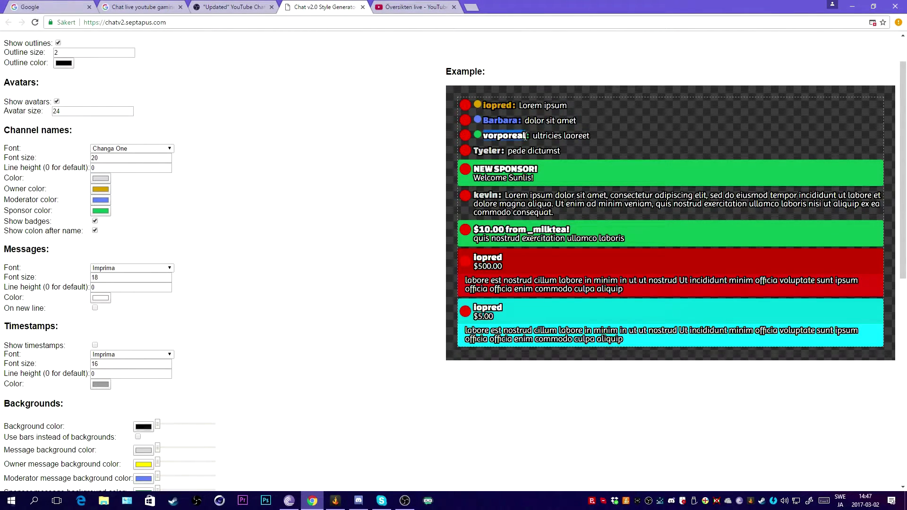
click(478, 135)
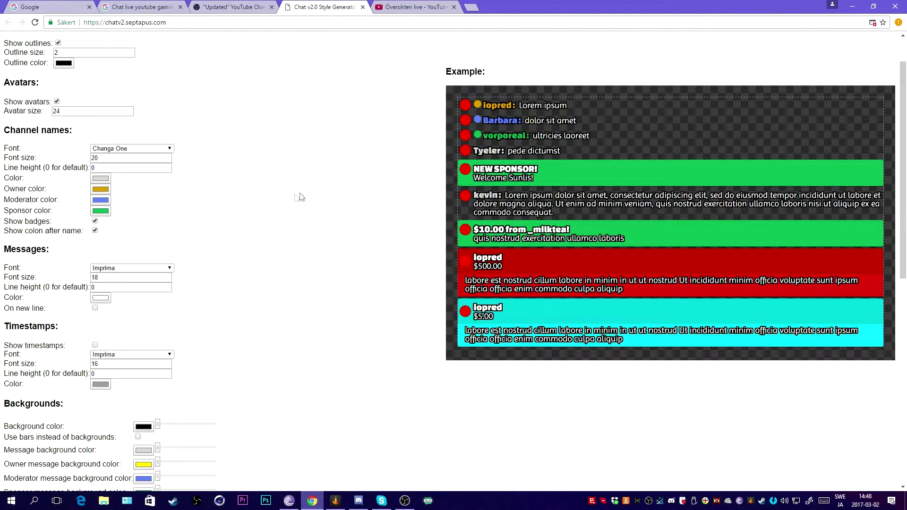
Browse the list of fonts available for the chat messages
scroll(308, 254, down, 2)
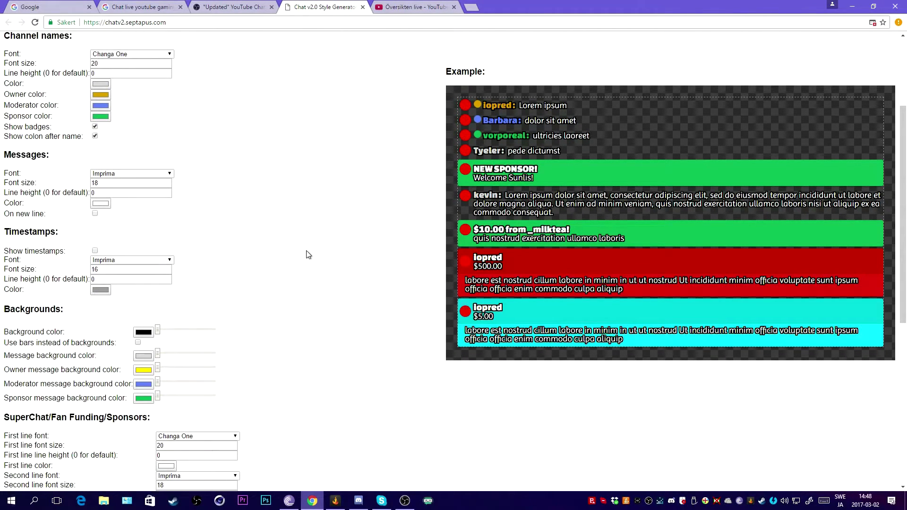
scroll(308, 254, up, 1)
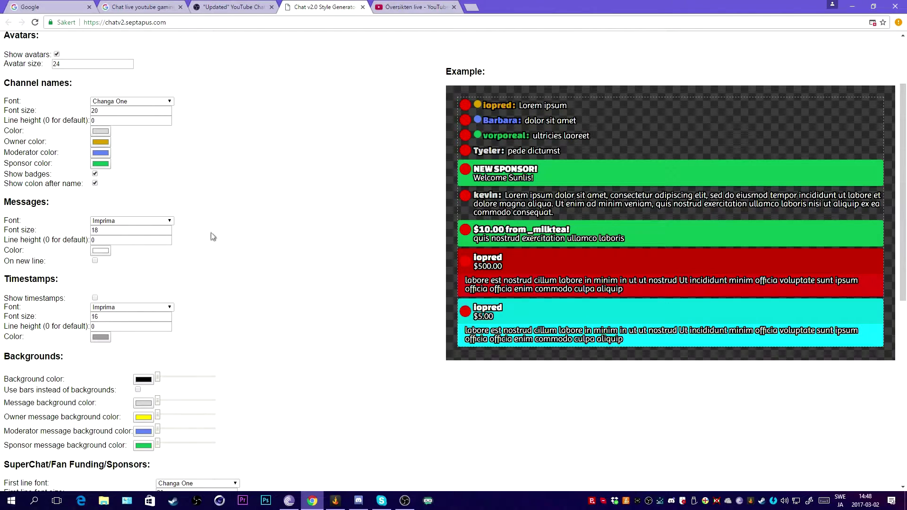
click(170, 221)
scroll(152, 265, up, 20)
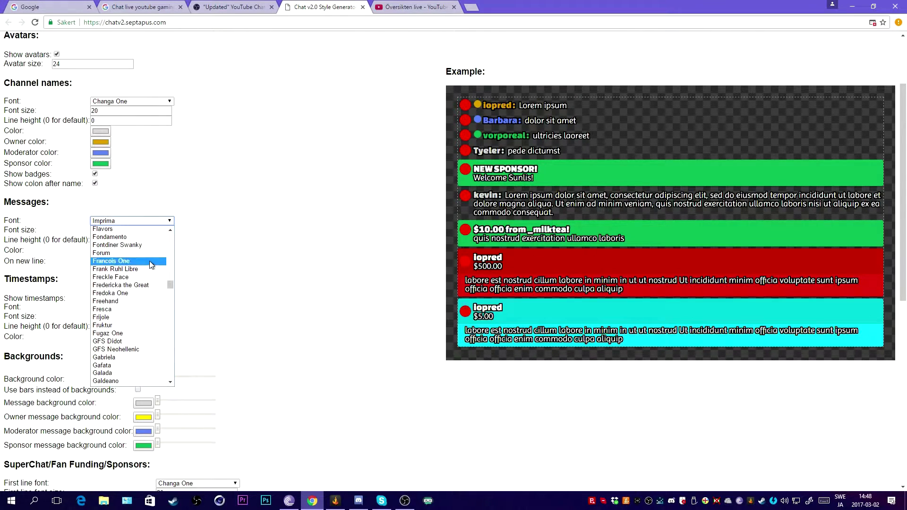
scroll(151, 265, up, 20)
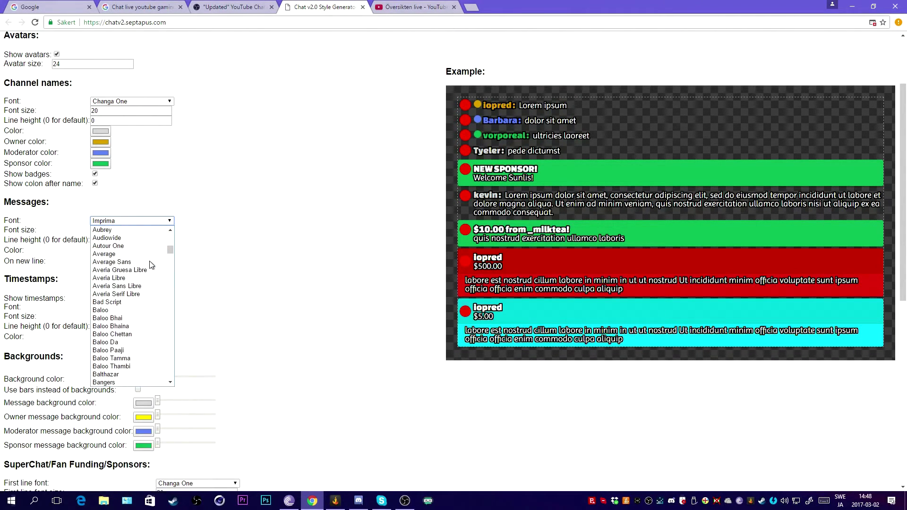
scroll(151, 265, up, 20)
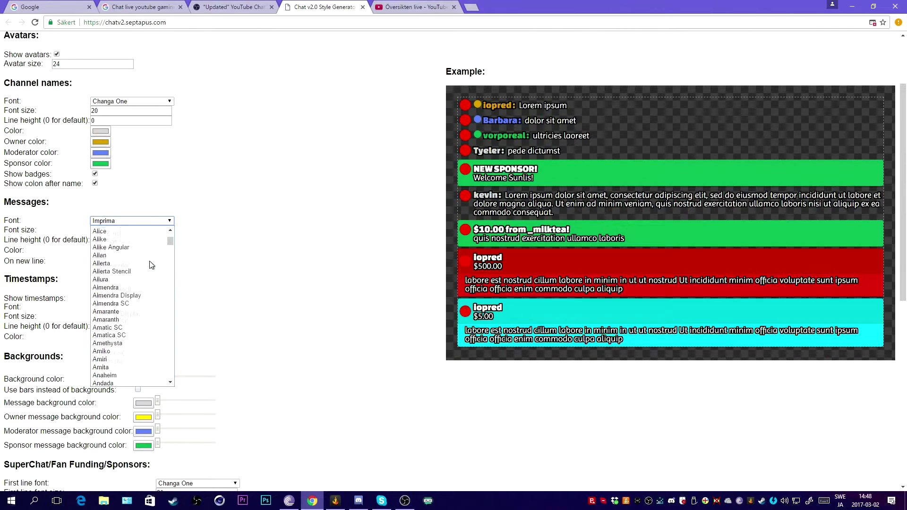
scroll(135, 242, down, 15)
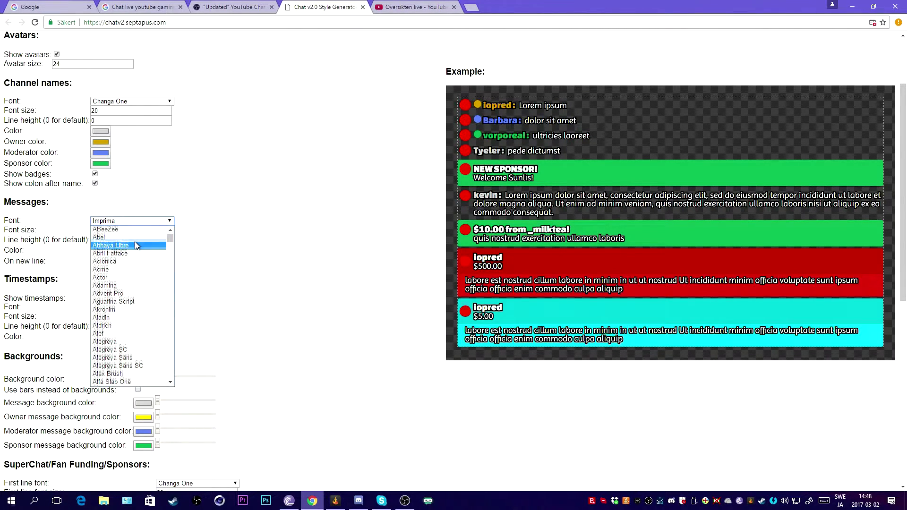
click(319, 220)
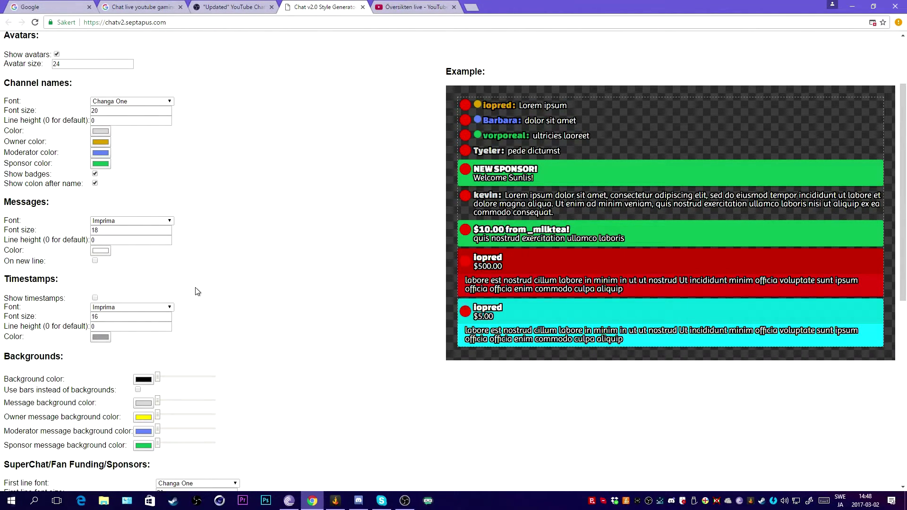
Turn on timestamps for the chat messages
scroll(197, 291, down, 1)
scroll(198, 292, down, 1)
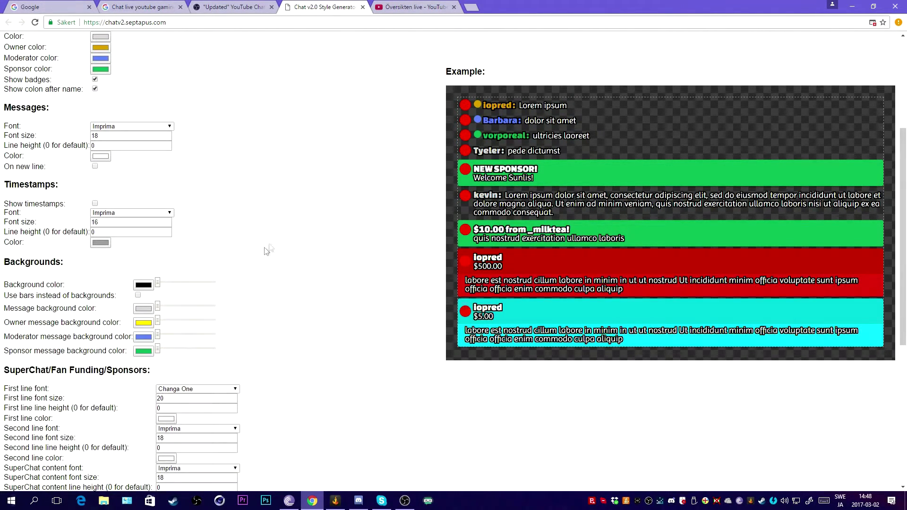
click(95, 204)
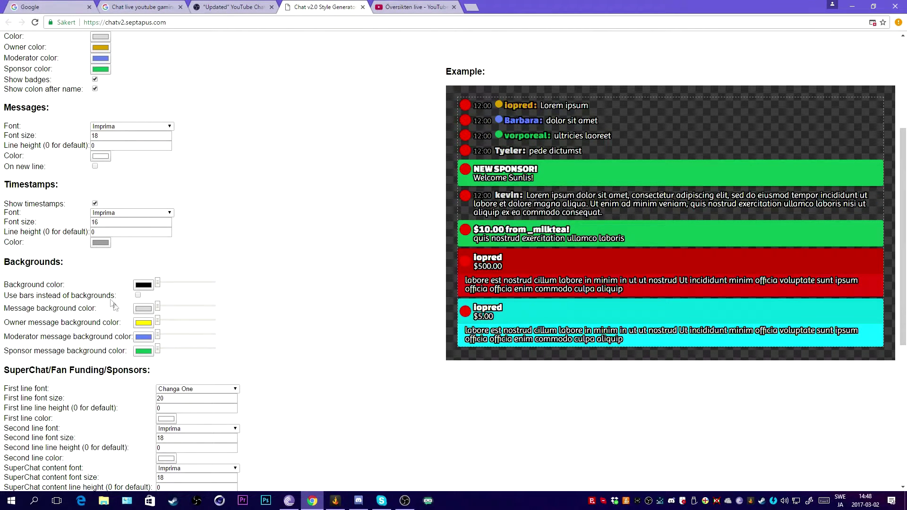
Try a fully opaque black background for the chat and return it to fully transparent
scroll(116, 304, down, 1)
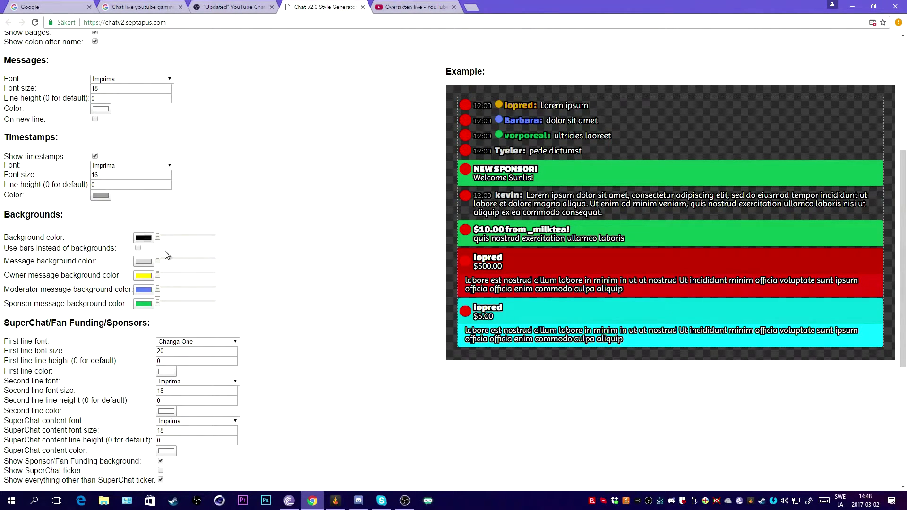
drag(158, 237, 214, 236)
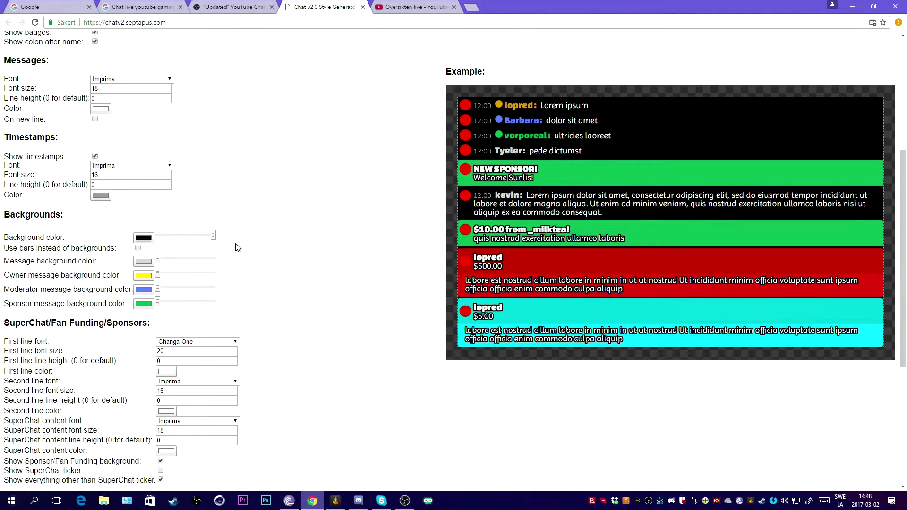
drag(188, 244, 93, 263)
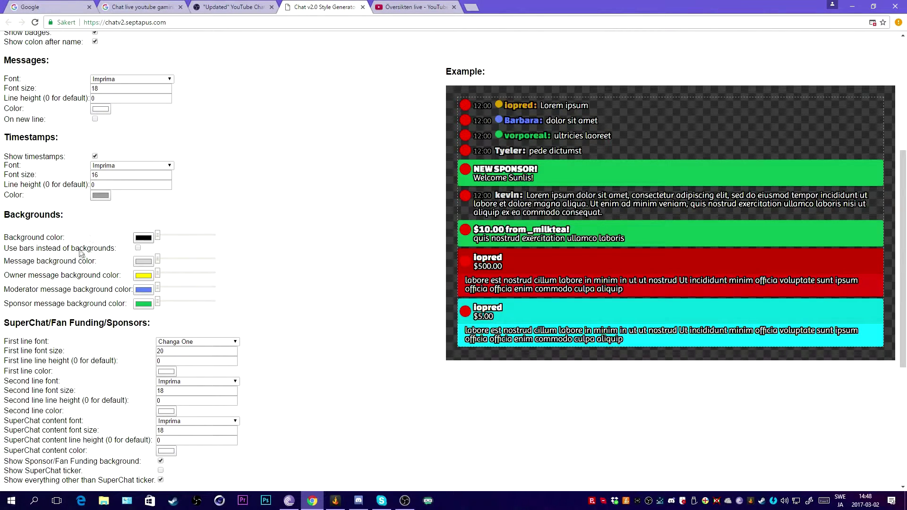
Enable the chat's animate-in, animate-out (remove old messages) and slide animation options
scroll(303, 312, down, 4)
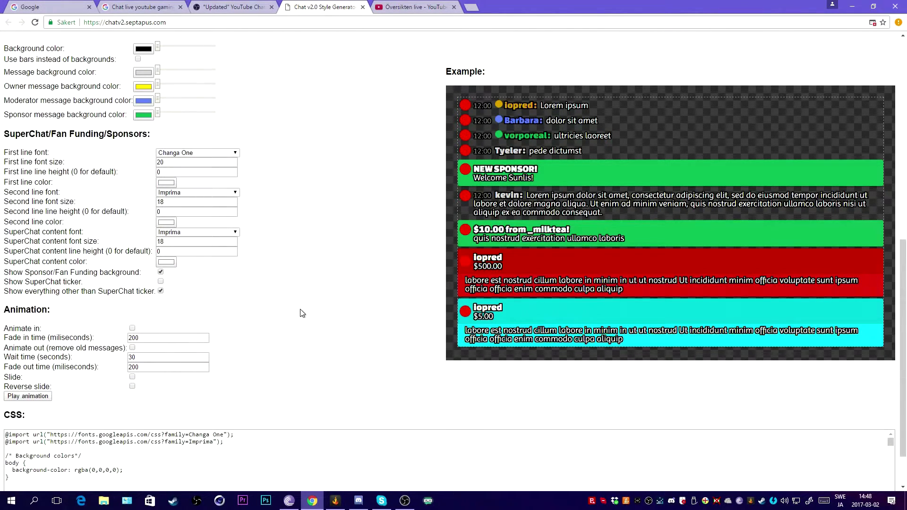
scroll(303, 314, up, 1)
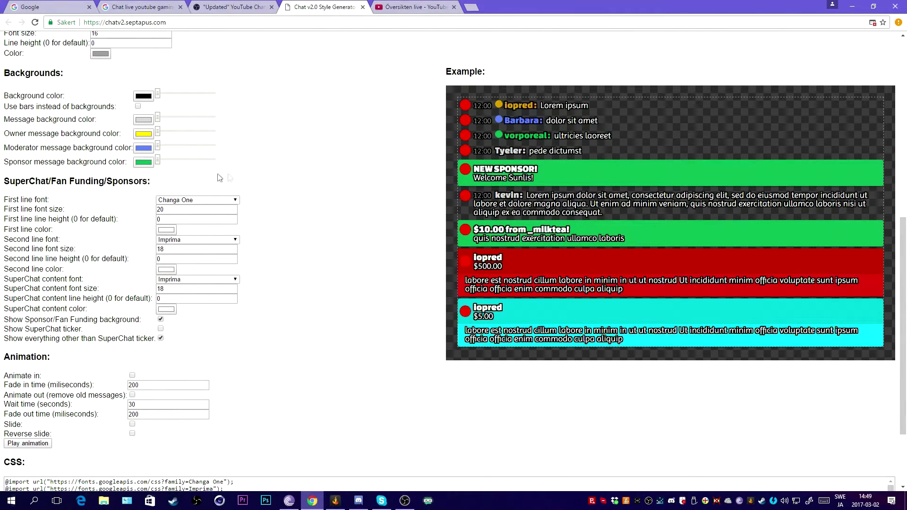
scroll(332, 313, down, 2)
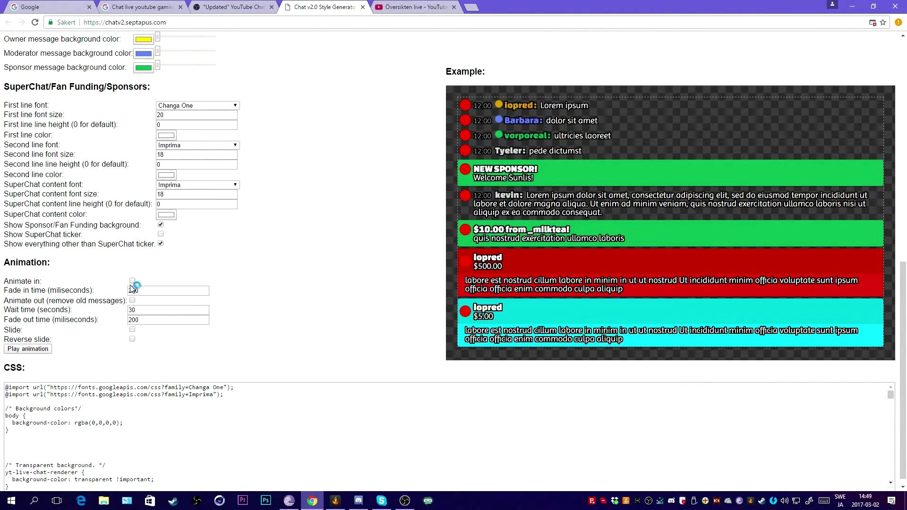
click(132, 281)
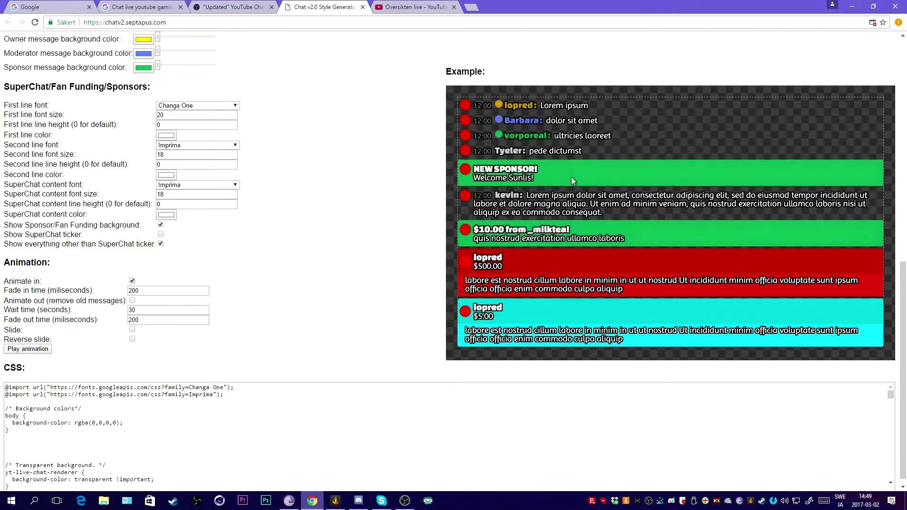
click(132, 301)
click(132, 301)
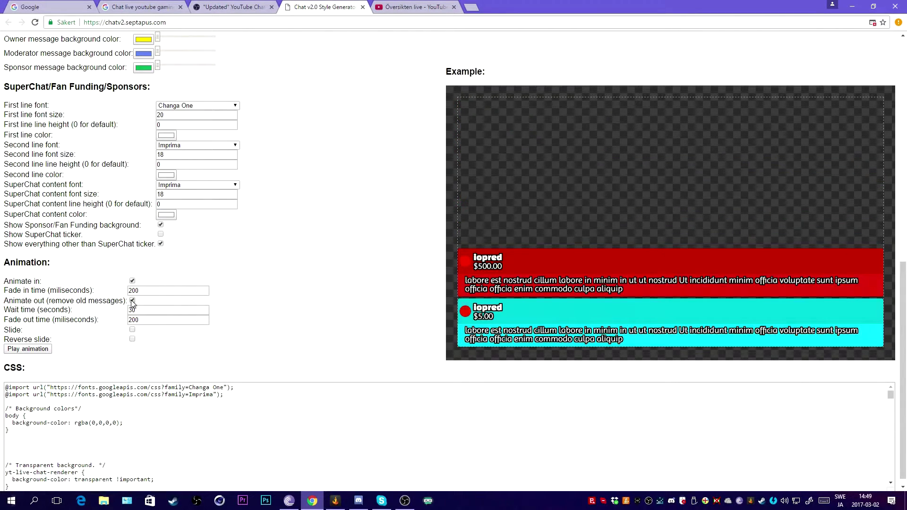
scroll(278, 322, down, 1)
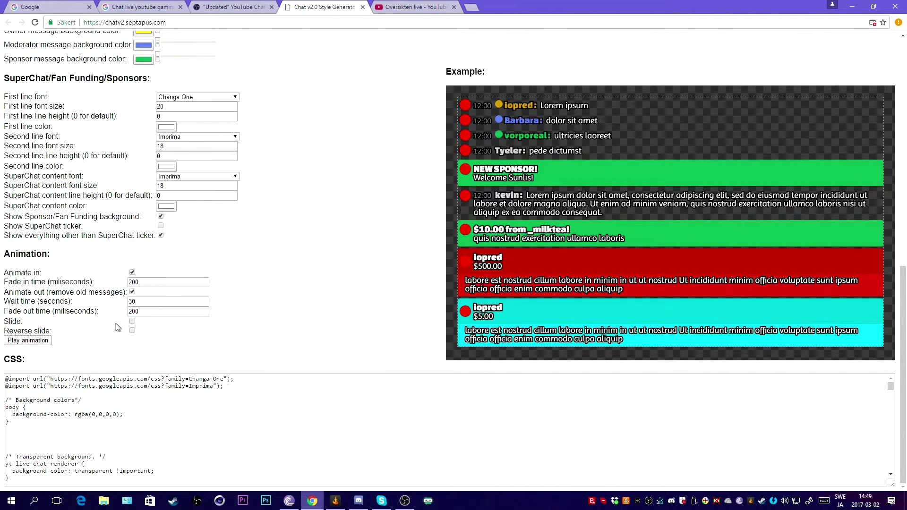
click(132, 323)
Replace the Chat source's CSS in OBS with the entire generated CSS, and nudge the source slightly upward in the preview
click(202, 482)
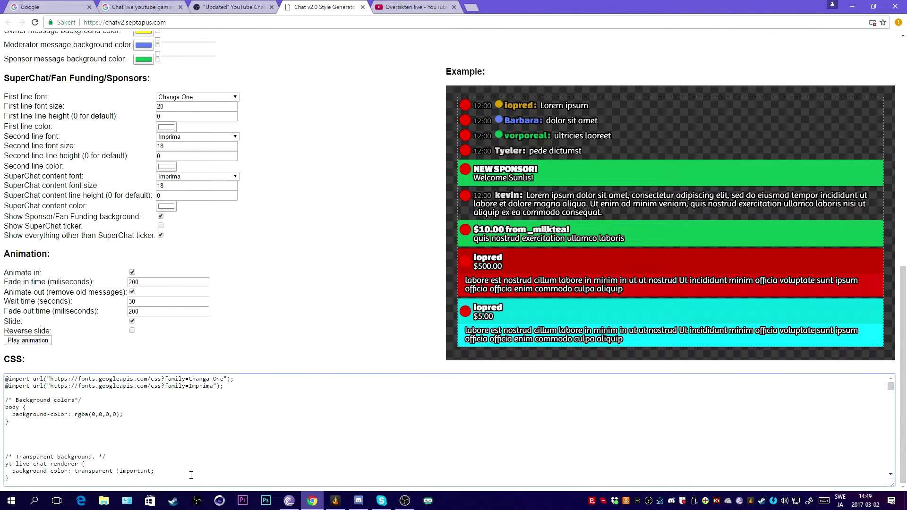
key(ctrl+a)
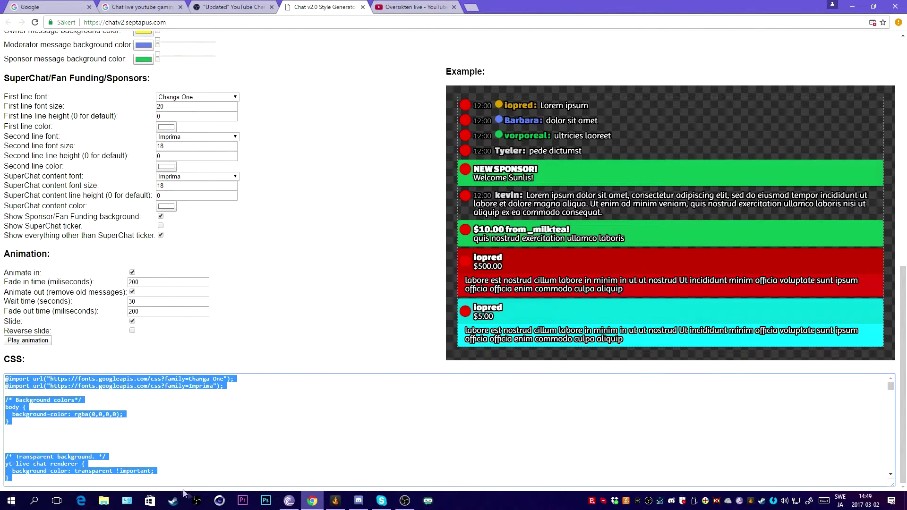
click(400, 500)
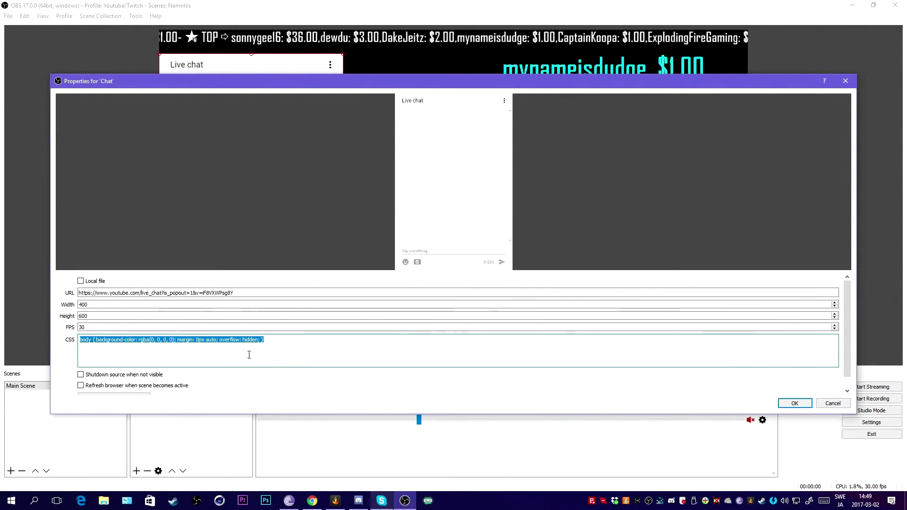
key(ctrl+v)
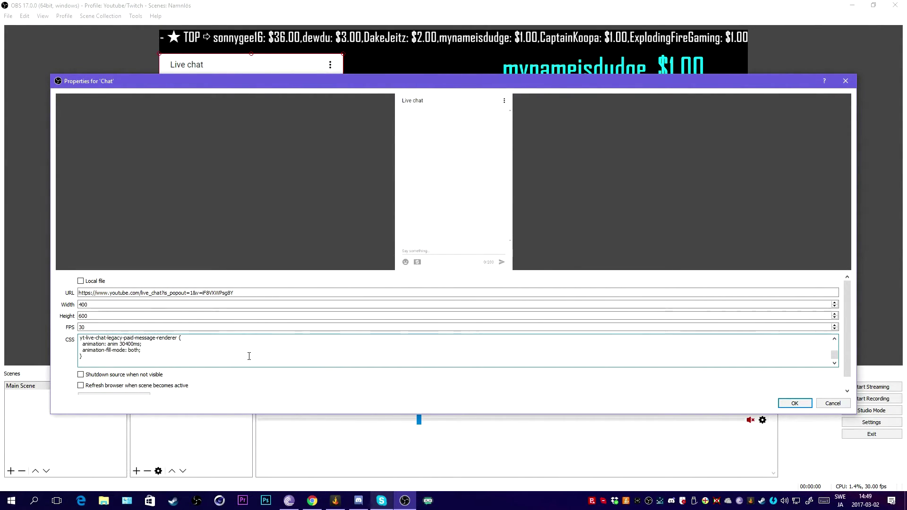
click(795, 403)
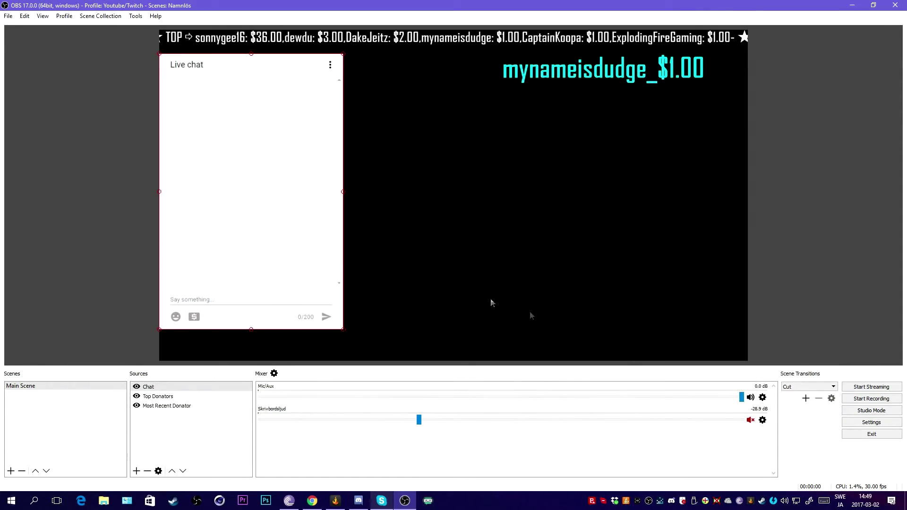
mouse_move(226, 205)
mouse_down()
mouse_move(263, 213)
mouse_move(226, 207)
mouse_up()
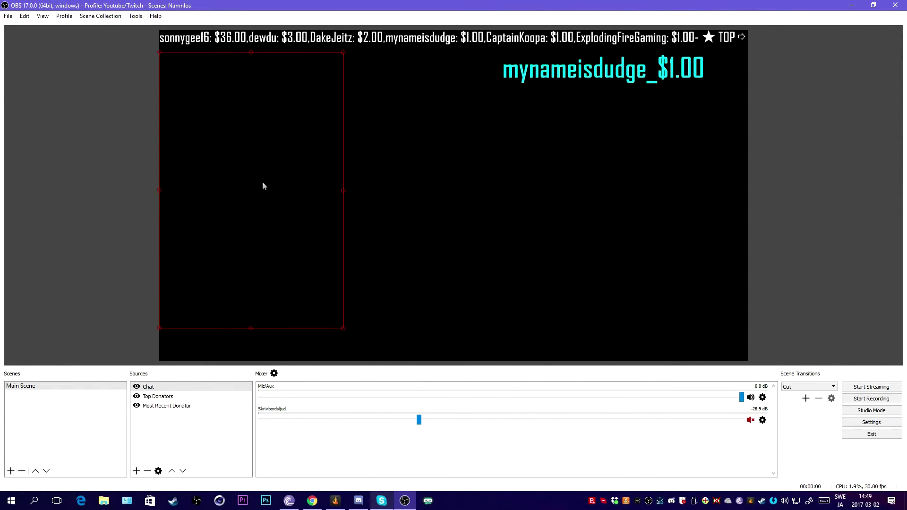
Arrange OBS and the browser side by side, with the YouTube live dashboard's chat in view
drag(466, 6, 714, 105)
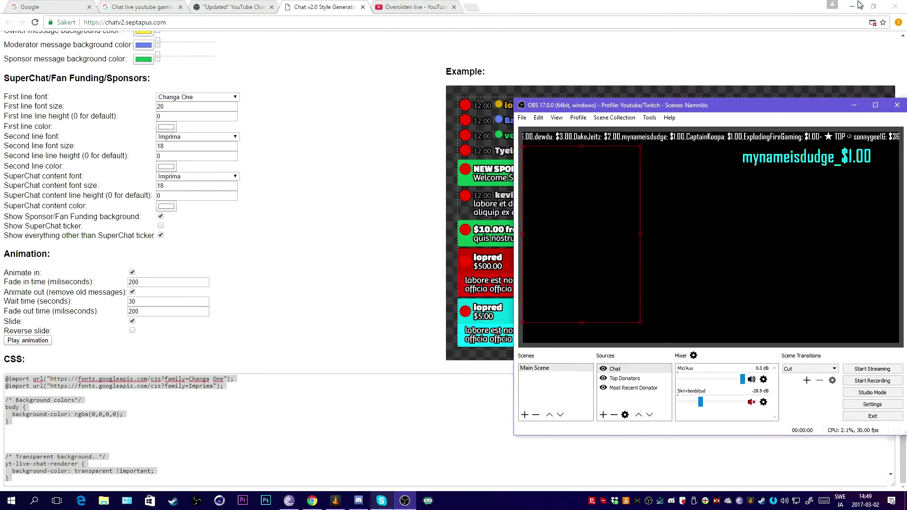
click(388, 10)
drag(567, 6, 401, 26)
drag(223, 461, 342, 461)
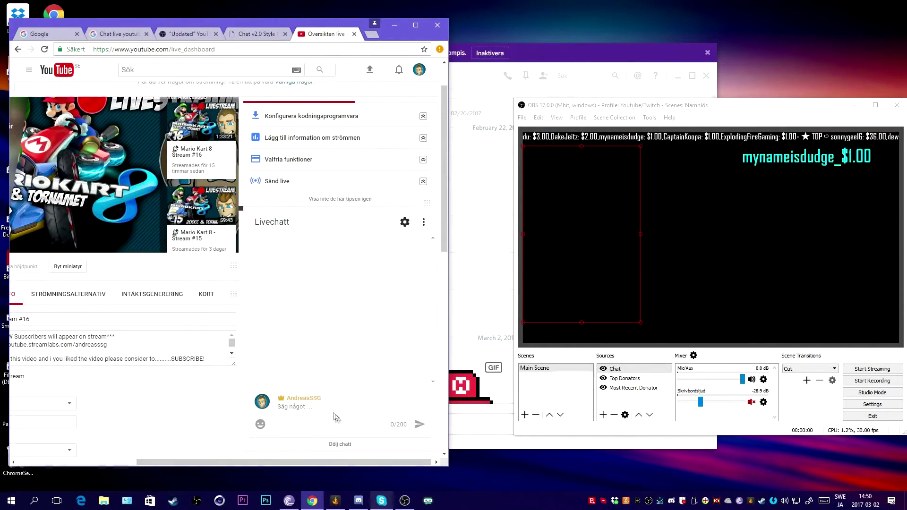
Post the test message "EYYY" in the YouTube live chat
click(299, 407)
text(EYYY)
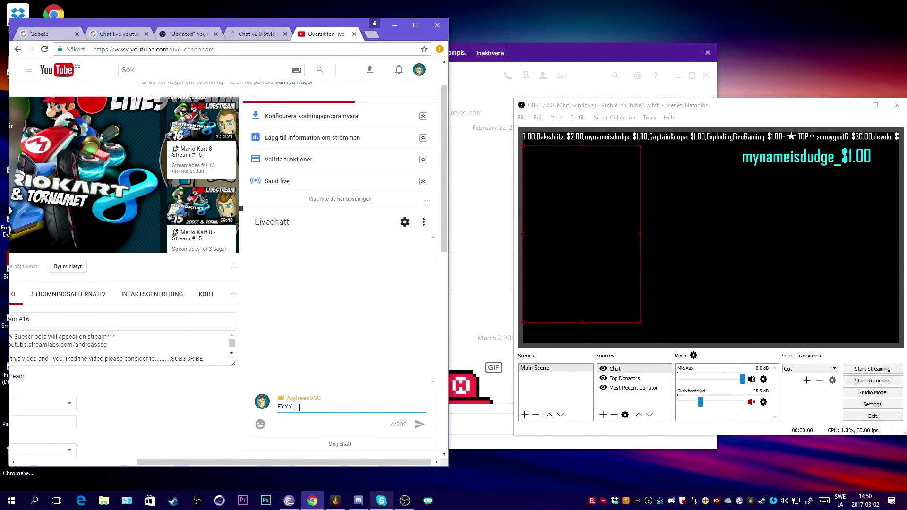
key(Return)
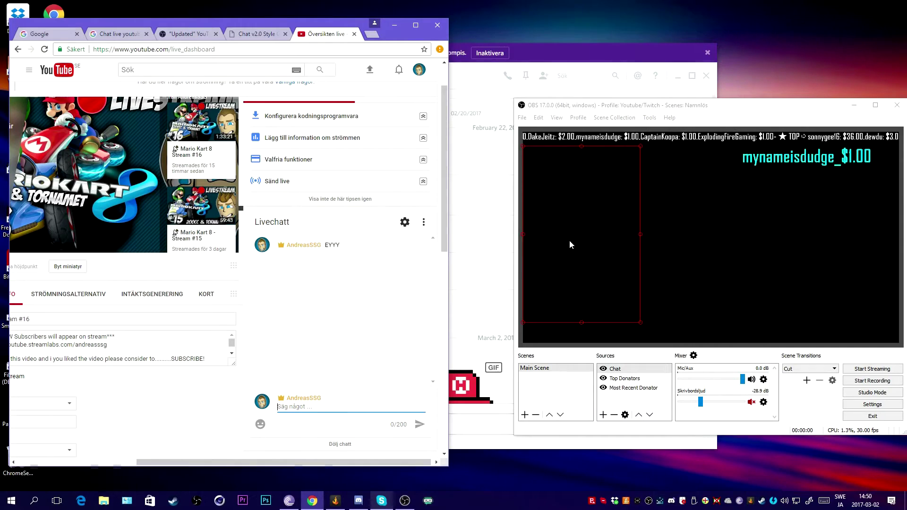
Maximize OBS to examine how the test chat message looks in the preview, and deselect the Chat source
click(667, 208)
click(580, 184)
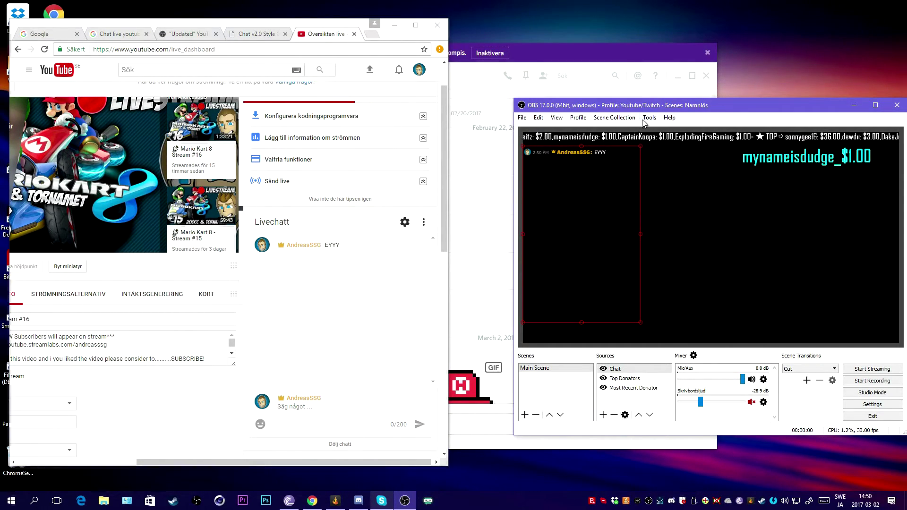
double_click(659, 106)
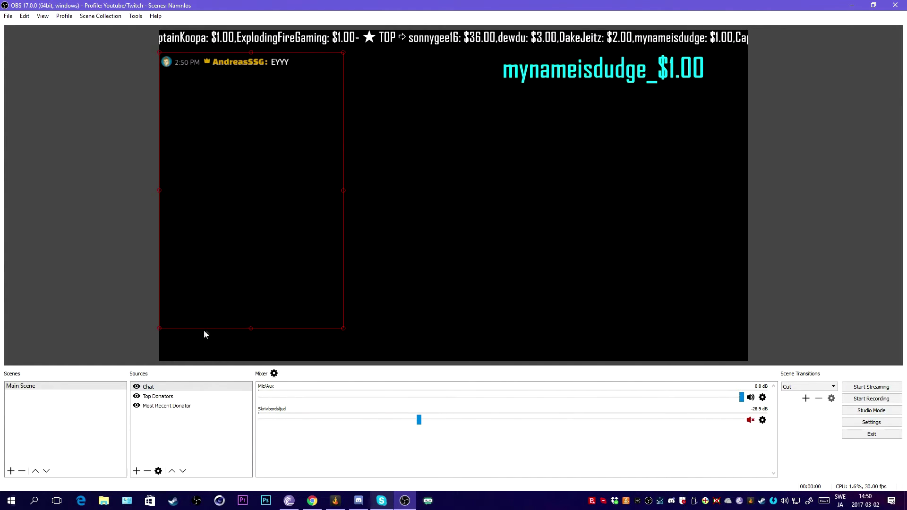
click(530, 239)
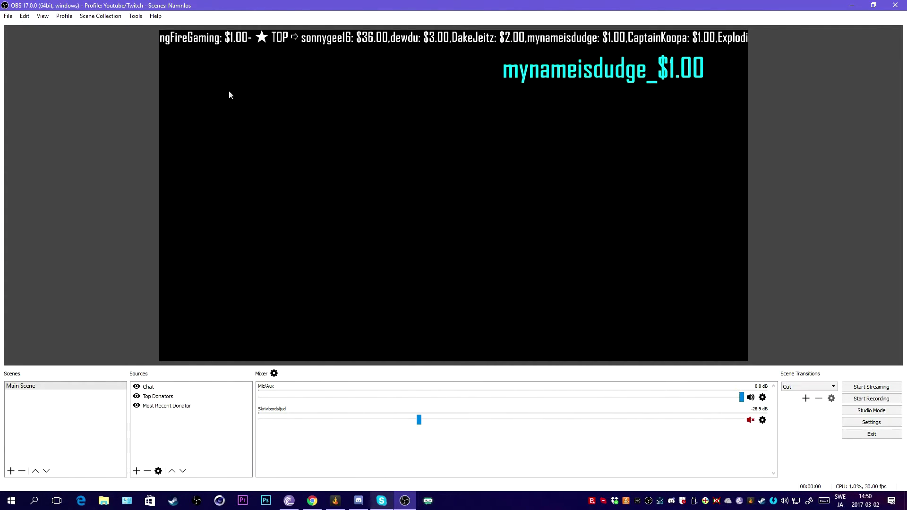
Place the OBS window beside the browser and open the copied akshatmittal.com/youtube-realtime channel address in a new tab
drag(456, 4, 651, 112)
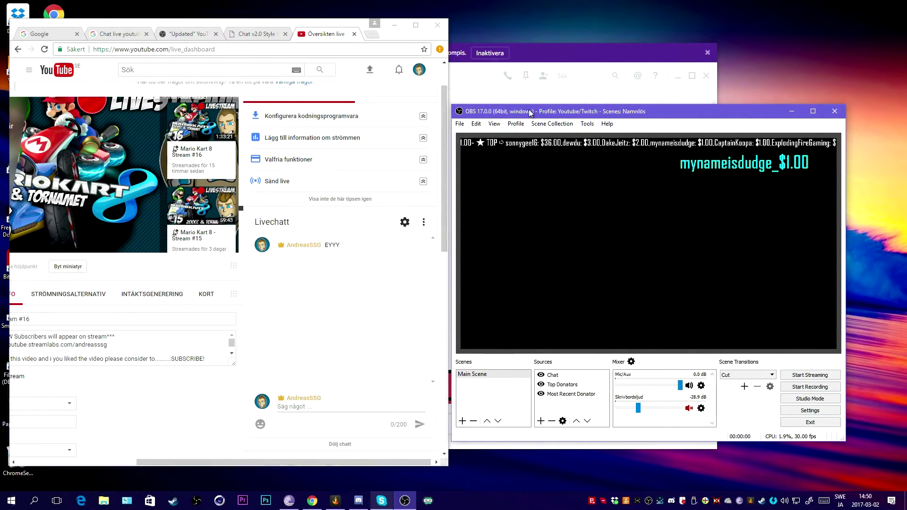
drag(531, 113, 565, 111)
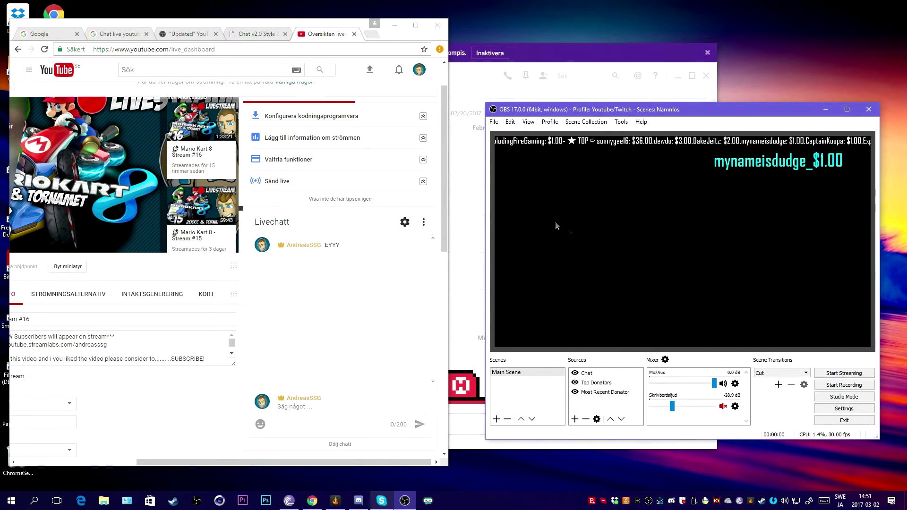
click(375, 35)
right_click(369, 50)
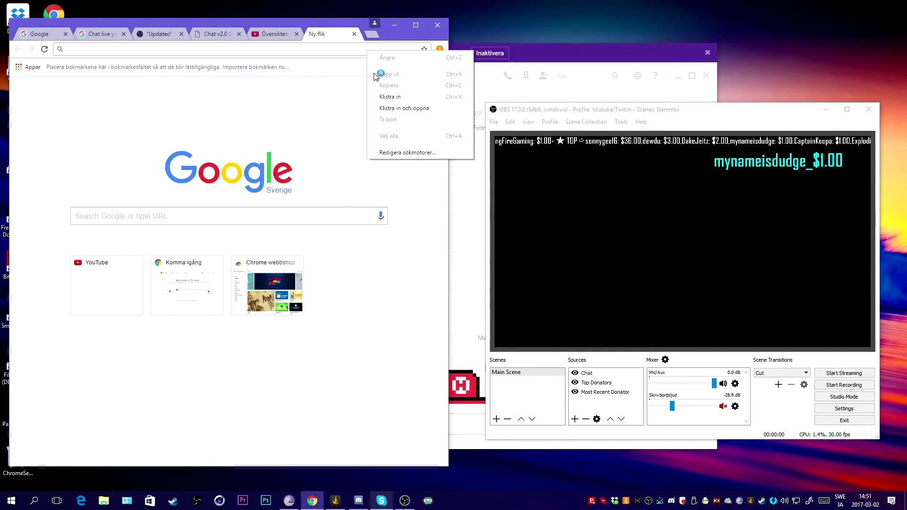
click(399, 97)
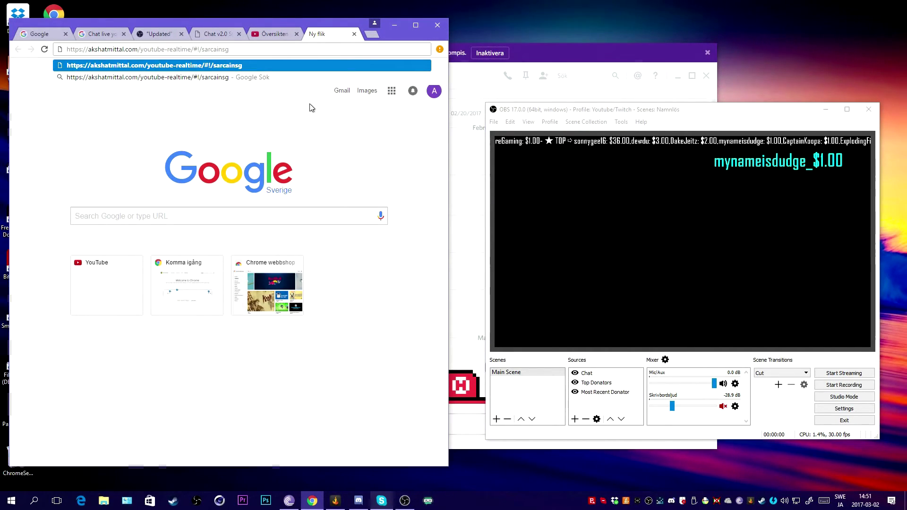
key(Return)
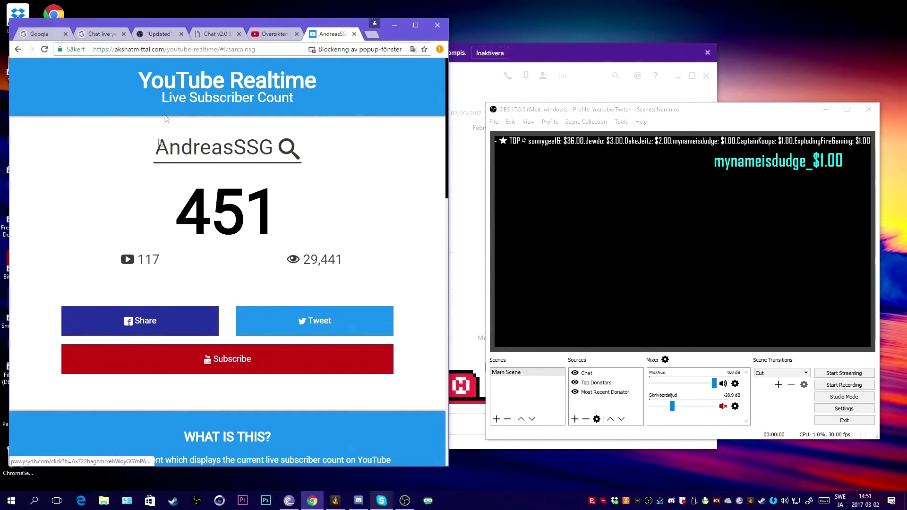
click(180, 91)
double_click(282, 211)
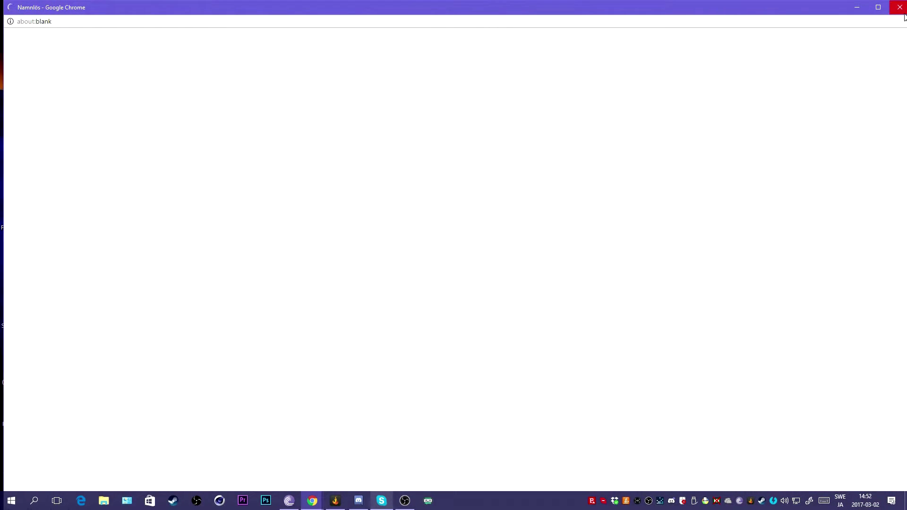
click(903, 13)
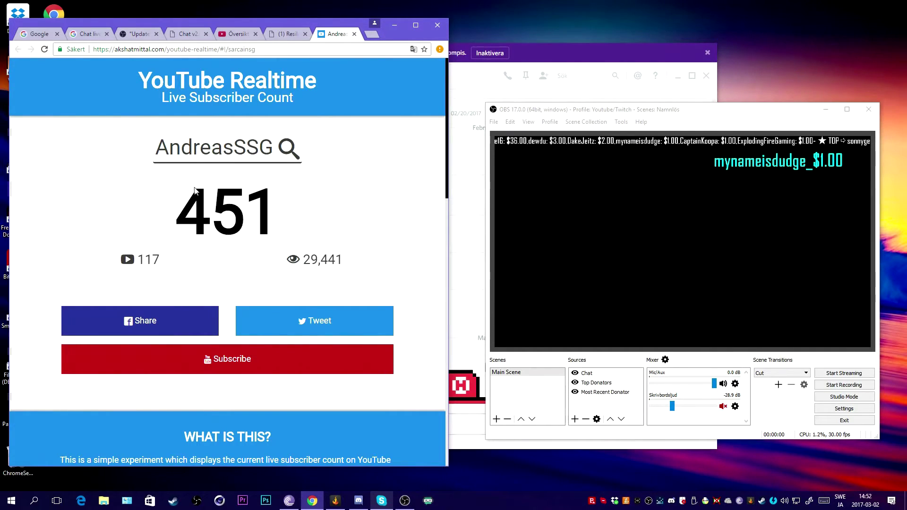
Copy the full address of the YouTube Realtime live subscriber count page
click(222, 48)
key(ctrl+c)
right_click(223, 50)
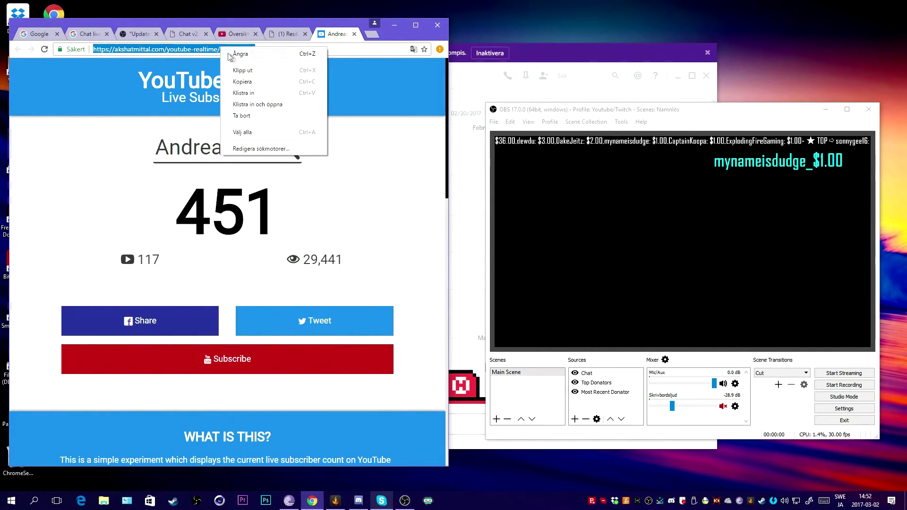
click(242, 82)
Add a new BrowserSource named "Subscriber Count" to Main Scene in OBS
click(575, 419)
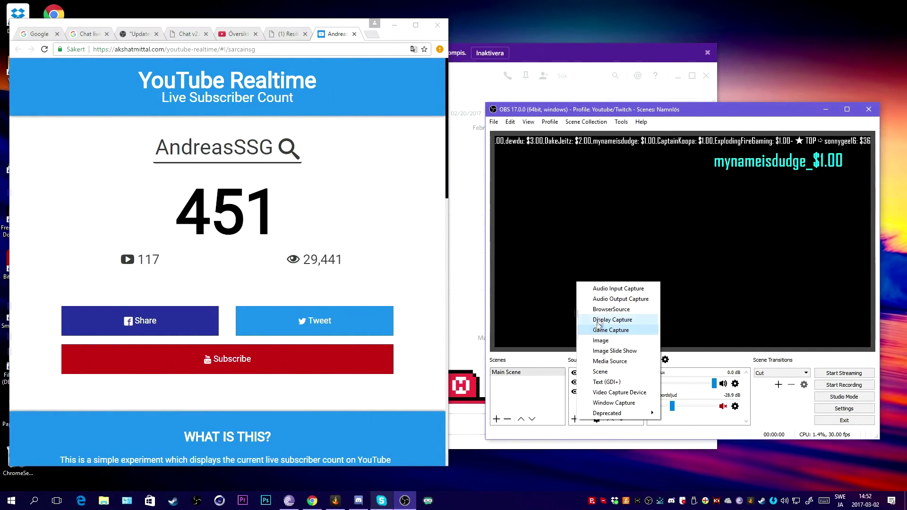
click(615, 310)
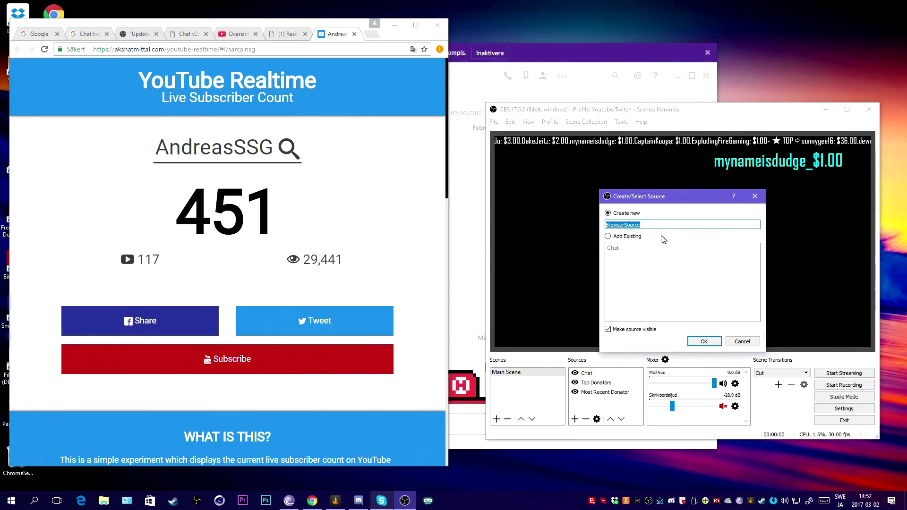
text(S)
text(ubc)
text(river Count)
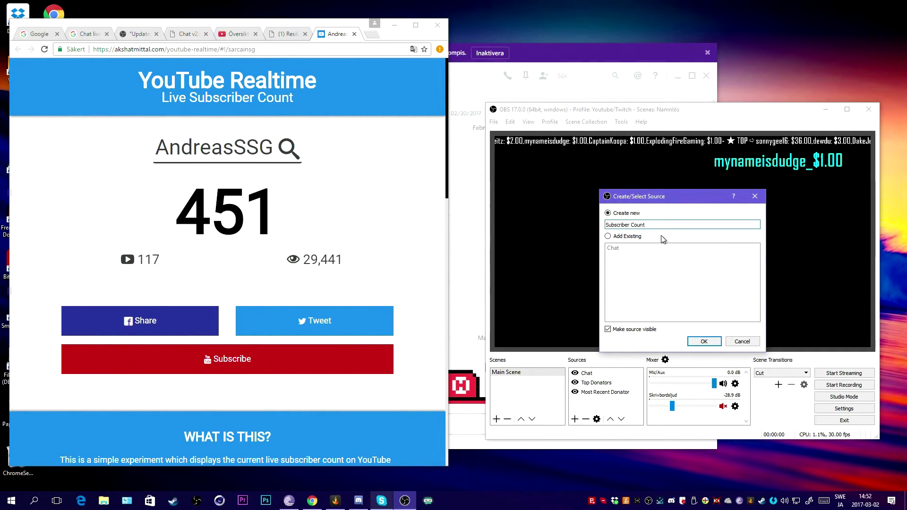
click(704, 341)
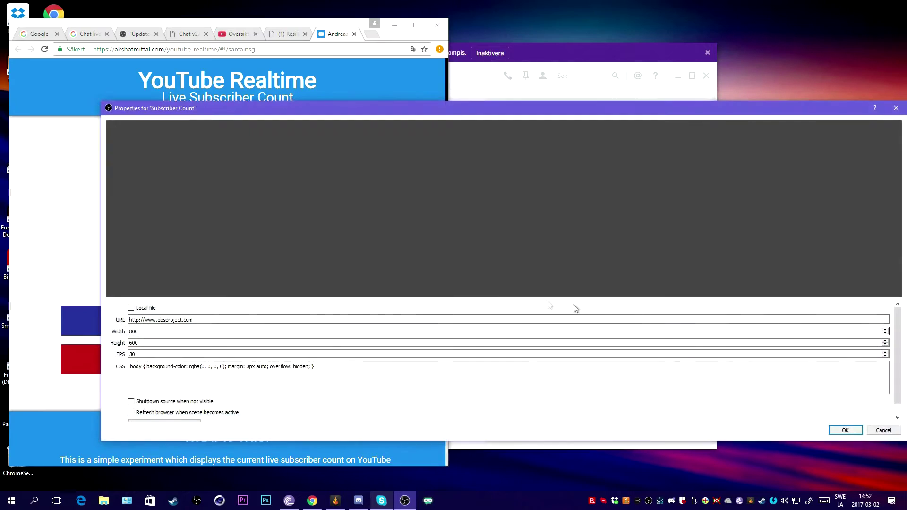
Replace the Subscriber Count source's URL with the copied page address, and move the source slightly down in the preview
drag(194, 320, 105, 319)
key(ctrl+v)
click(844, 430)
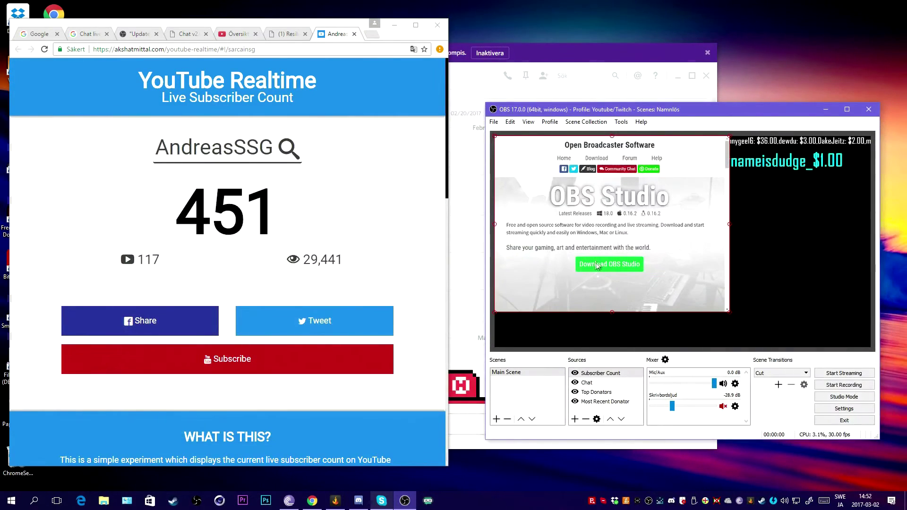
drag(592, 268, 556, 262)
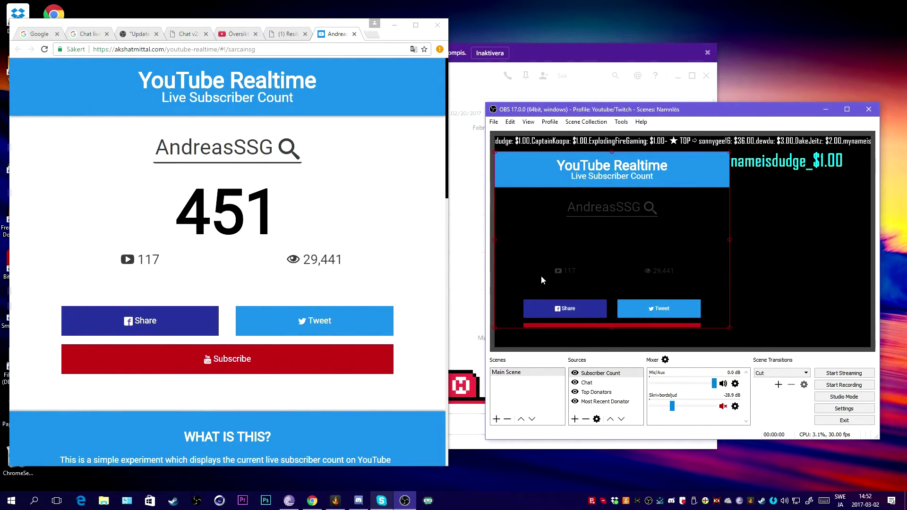
click(101, 316)
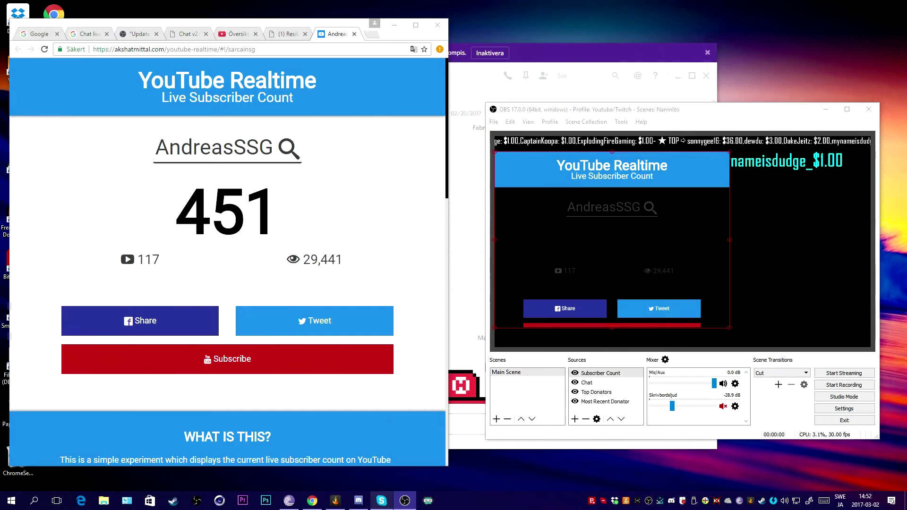
click(492, 388)
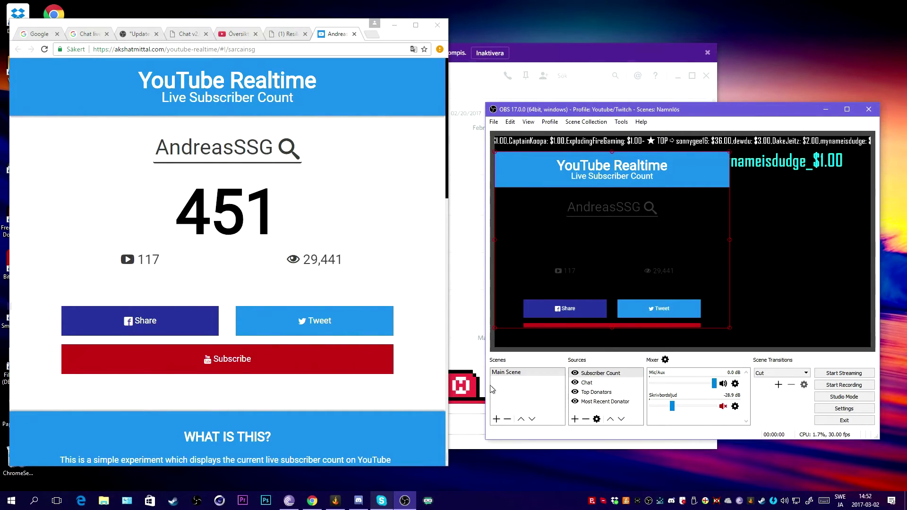
Add a new Image source named "Layout" to Main Scene
click(575, 419)
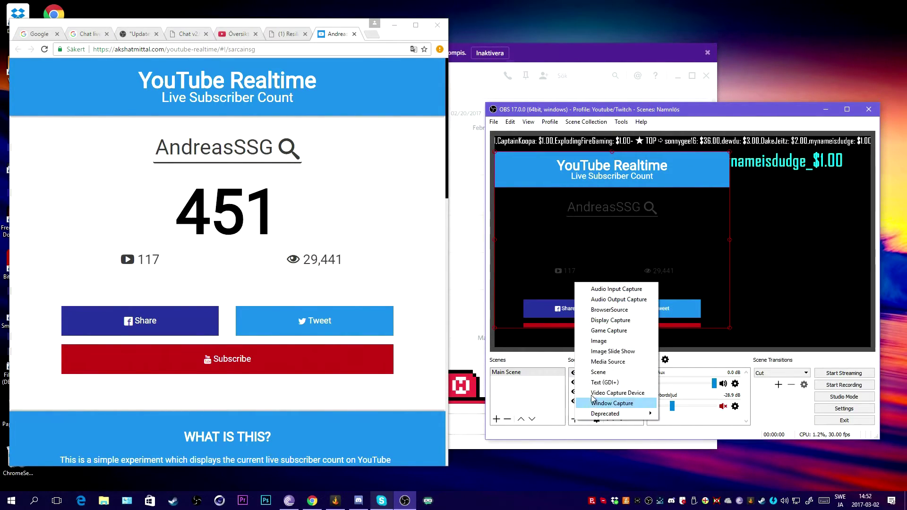
click(609, 341)
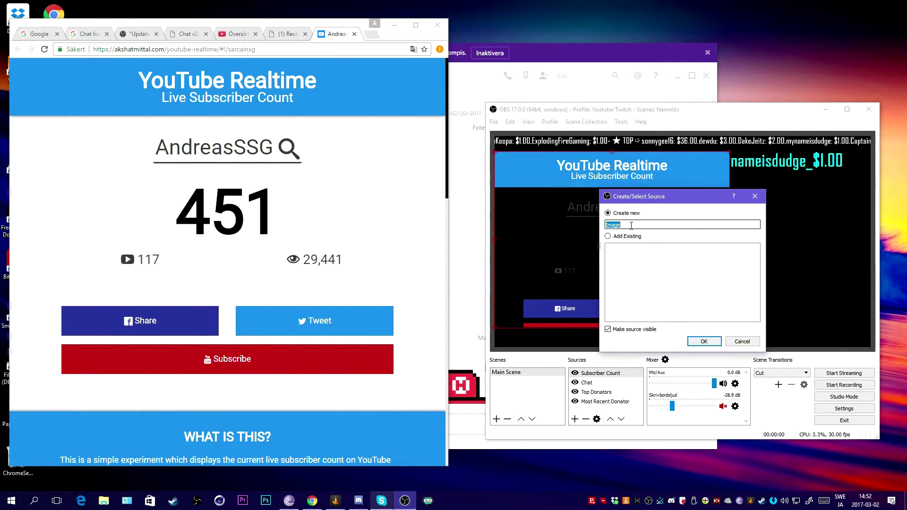
text(La)
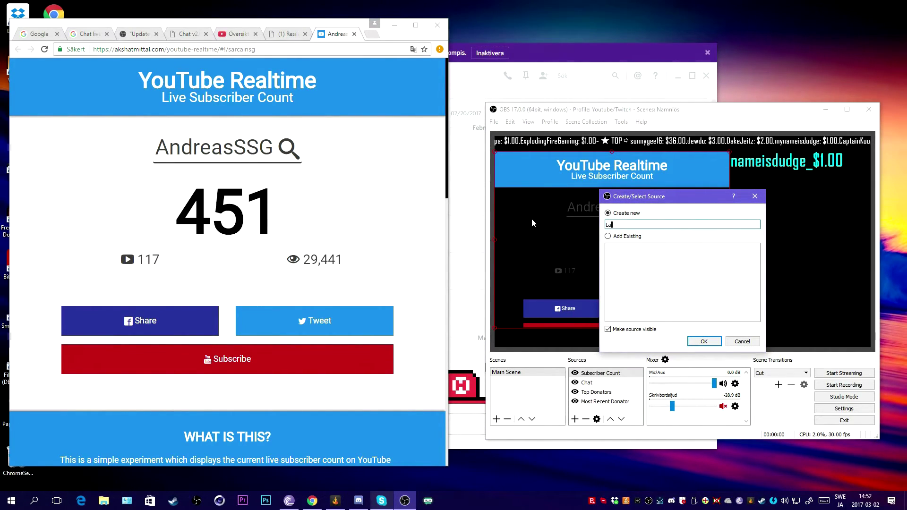
text(yout)
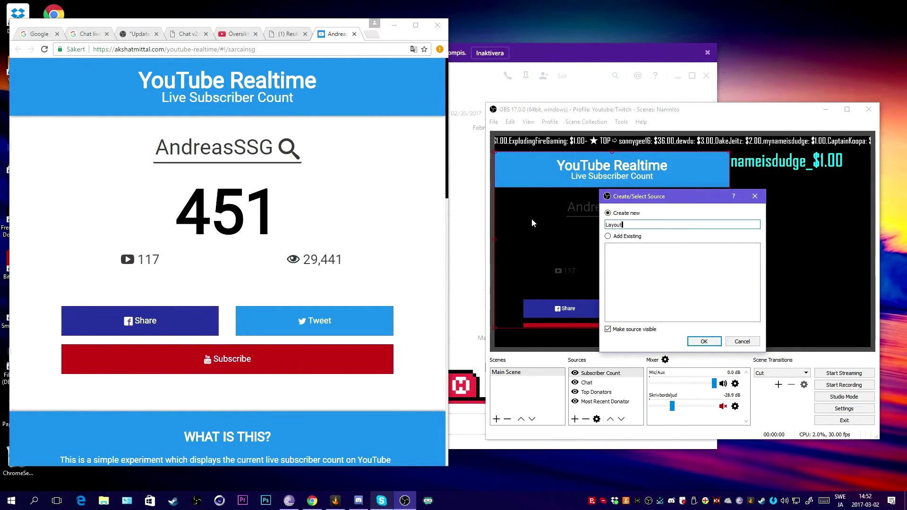
click(702, 344)
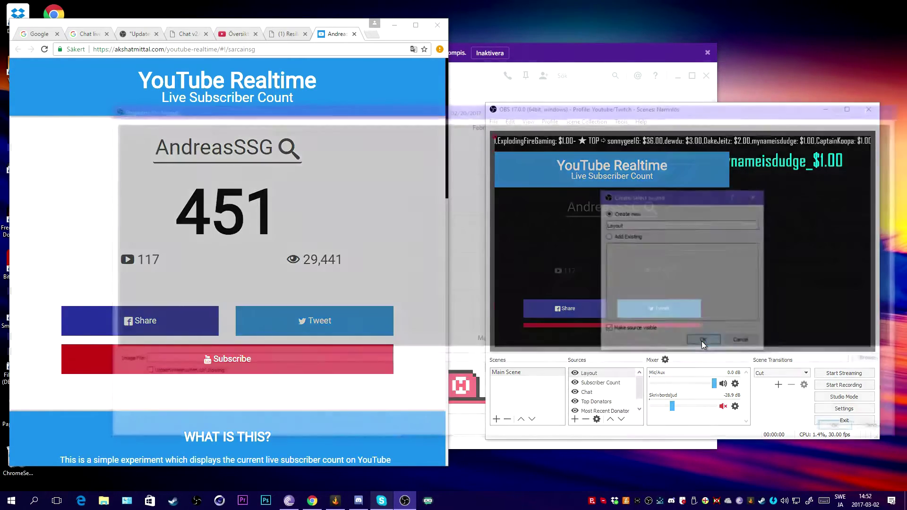
Set the Layout source's image file to "SSG TEMP LIVE V4 BASIC.png" from the Images folder of File System
click(880, 361)
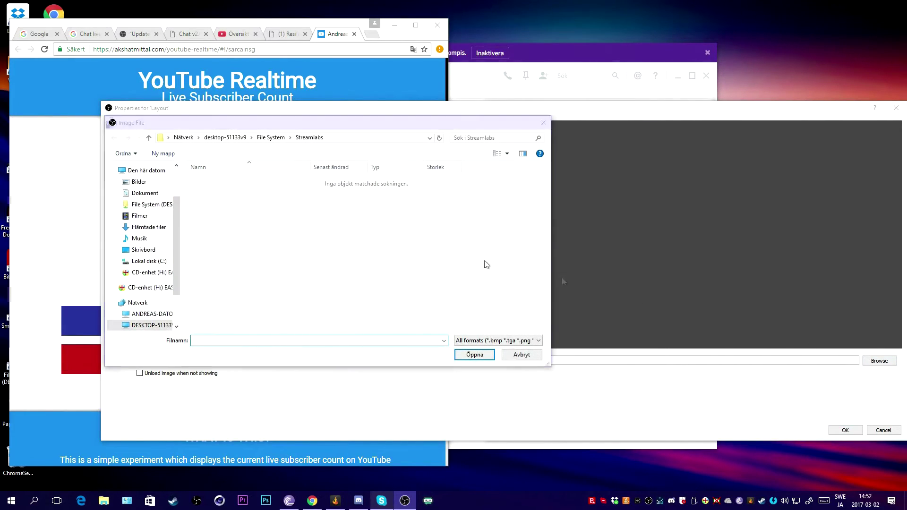
click(156, 206)
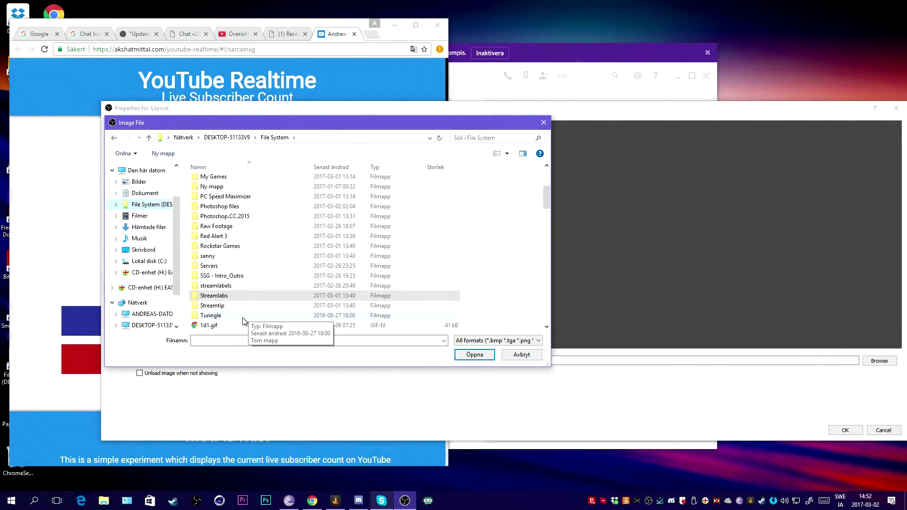
scroll(244, 321, up, 1)
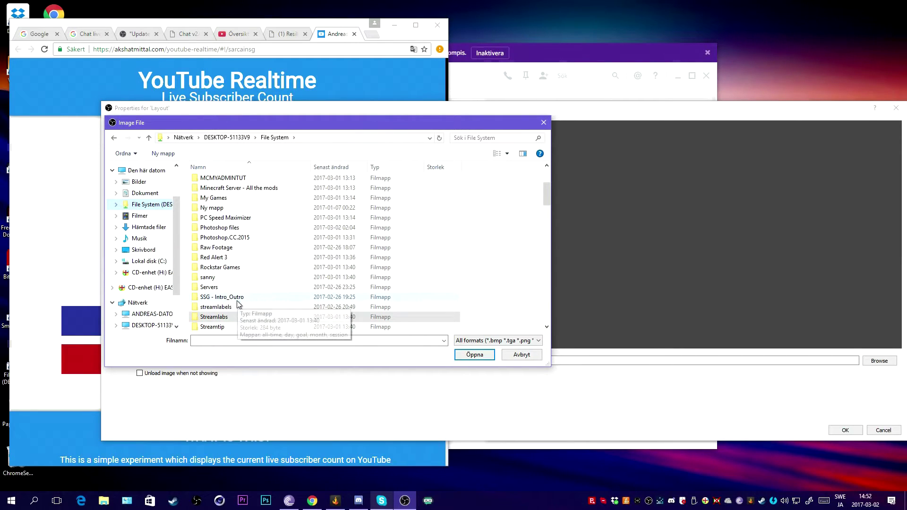
scroll(232, 203, up, 3)
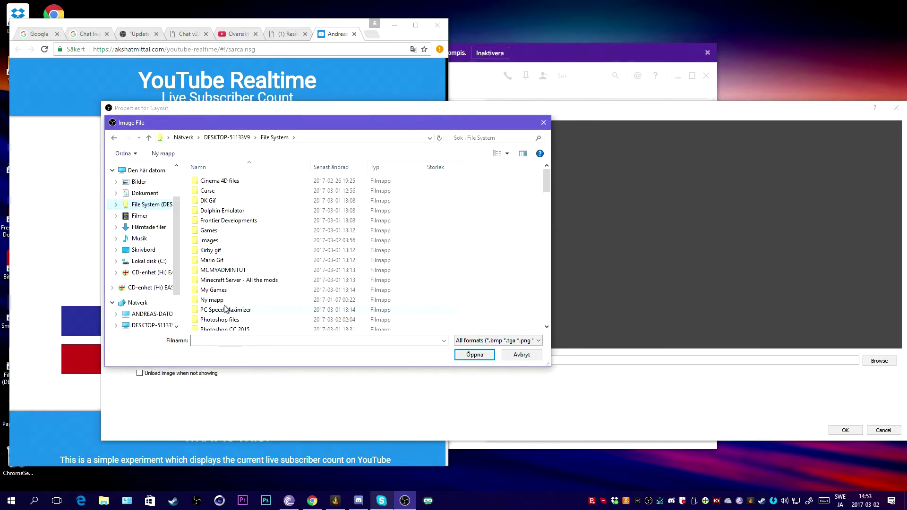
scroll(225, 295, down, 3)
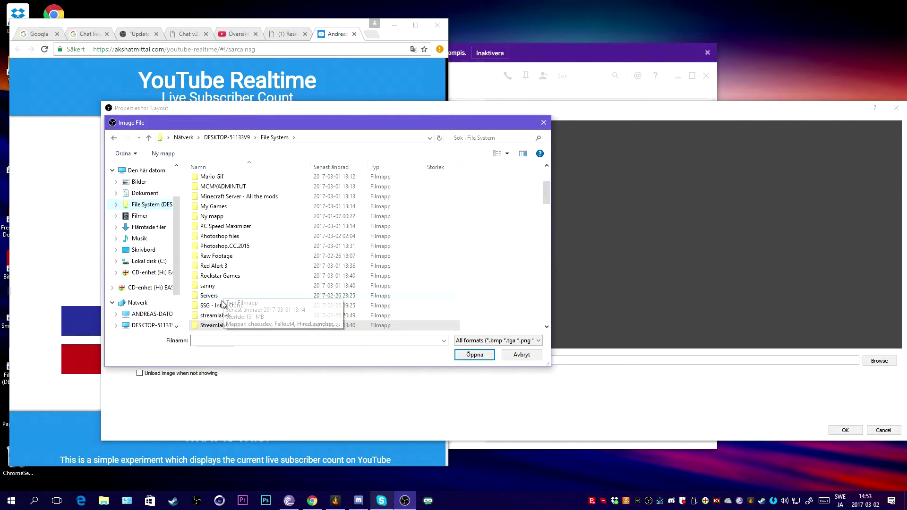
scroll(228, 310, down, 1)
scroll(229, 308, up, 4)
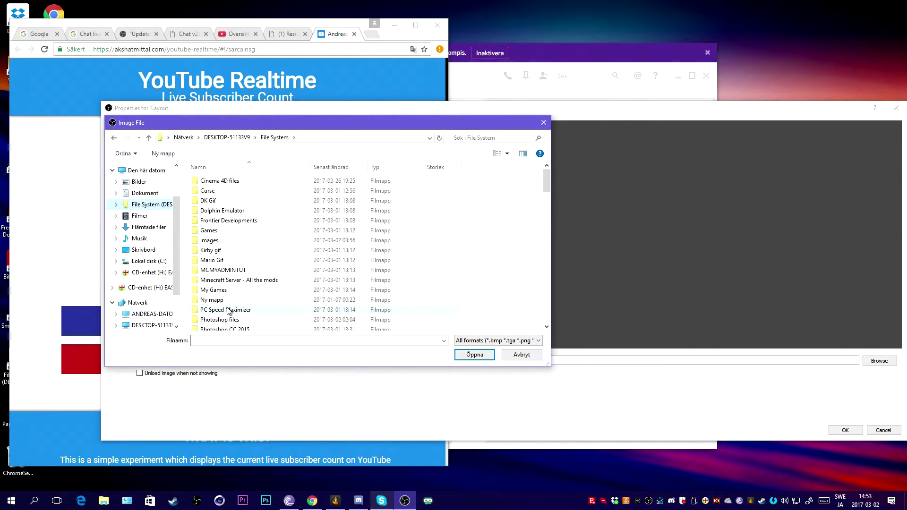
double_click(220, 245)
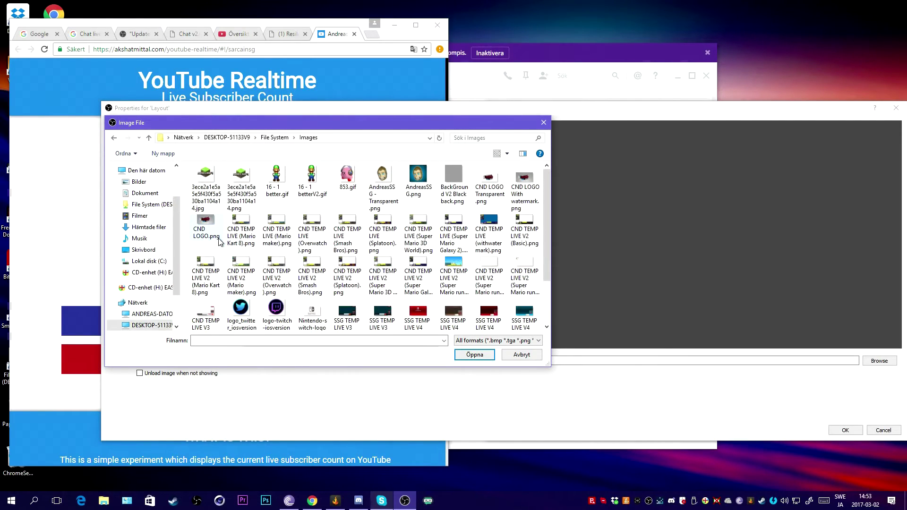
scroll(449, 255, down, 1)
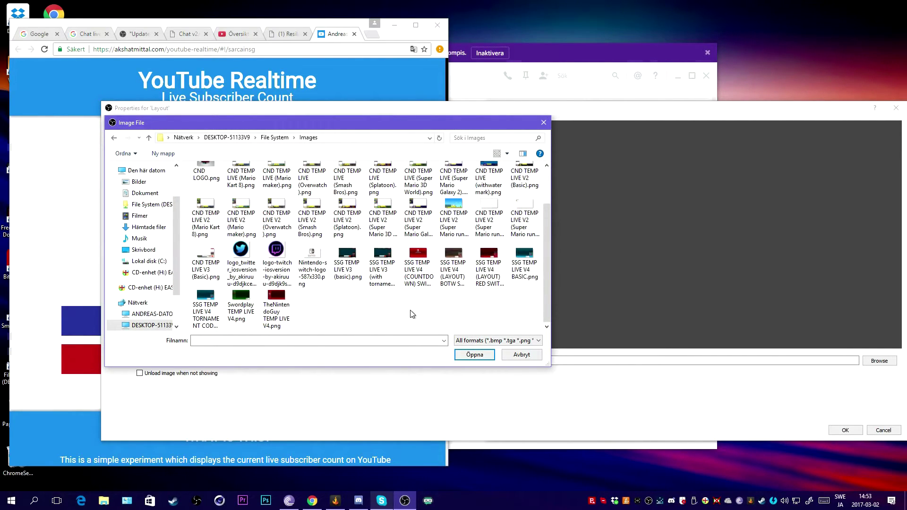
click(523, 276)
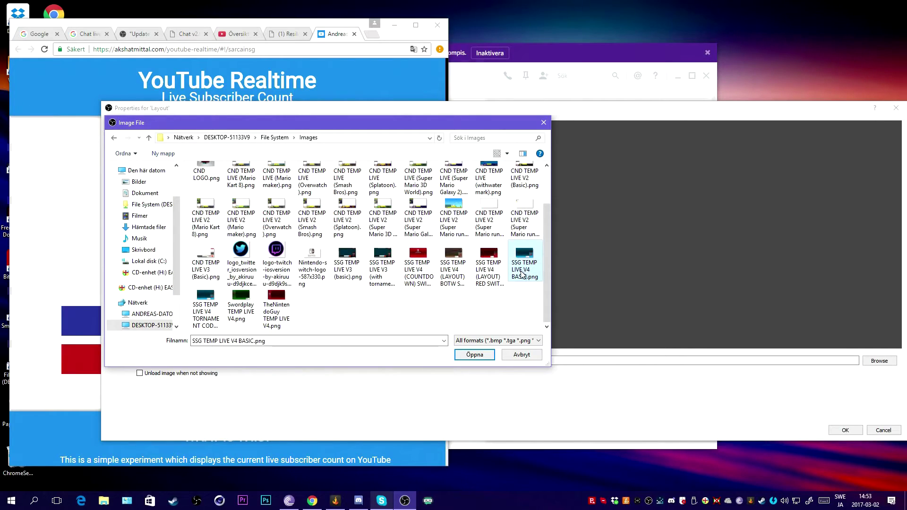
click(466, 358)
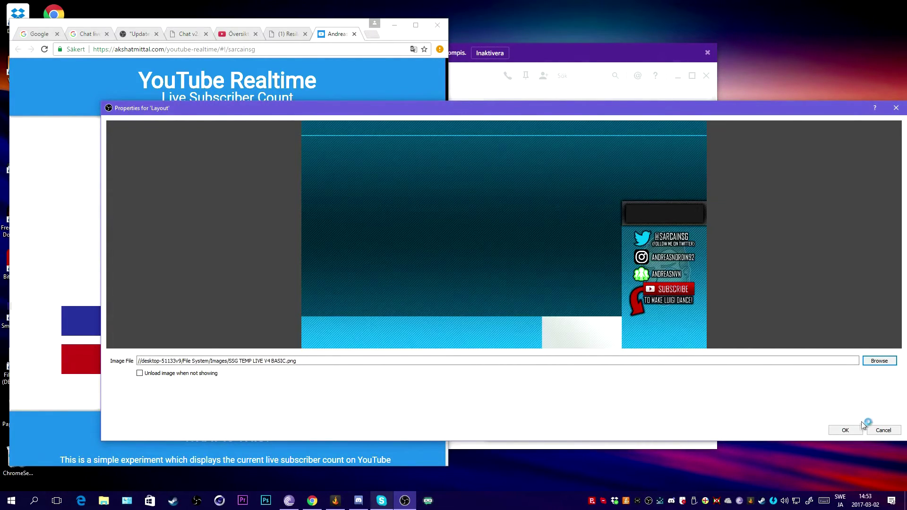
click(845, 430)
right_click(595, 260)
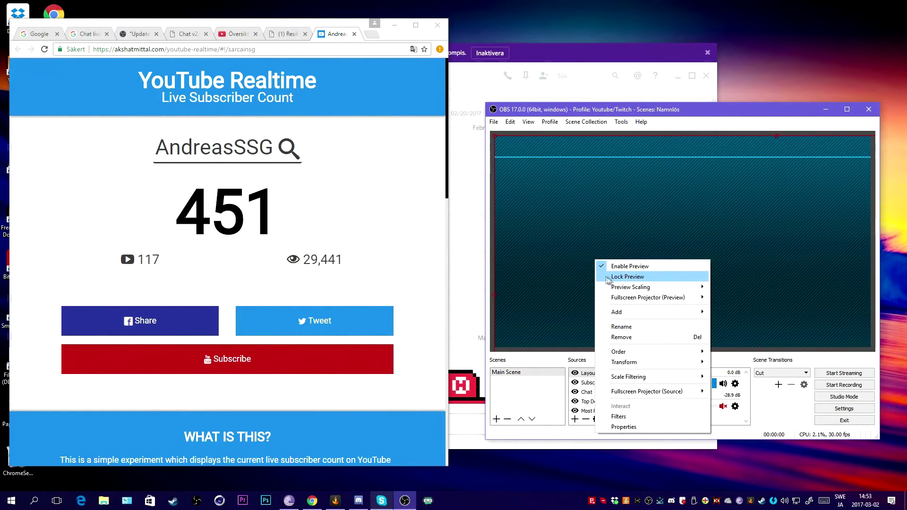
click(631, 428)
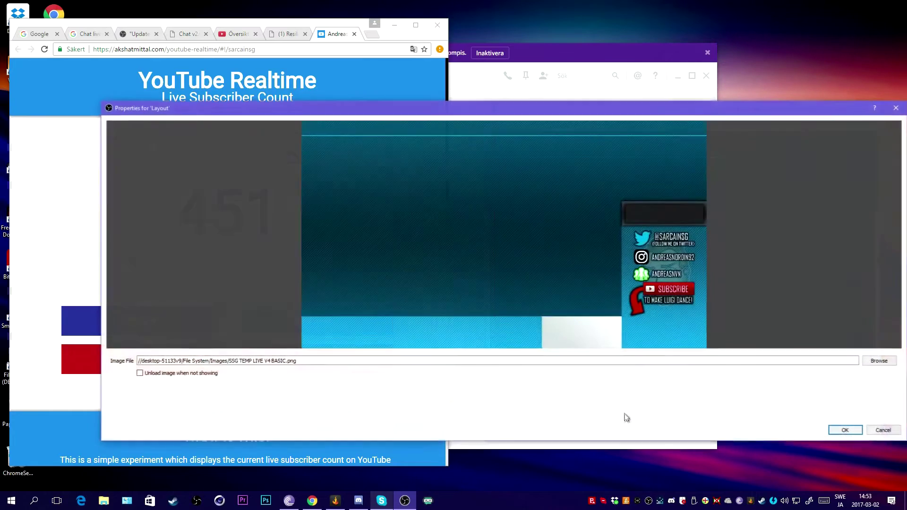
click(897, 107)
Fit the Layout image to the screen and move it below all other sources in Main Scene
right_click(624, 254)
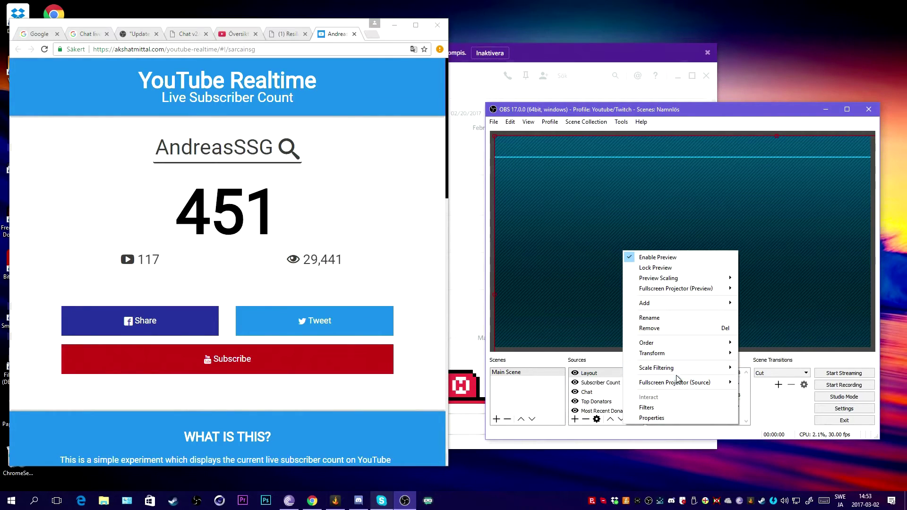
mouse_move(676, 354)
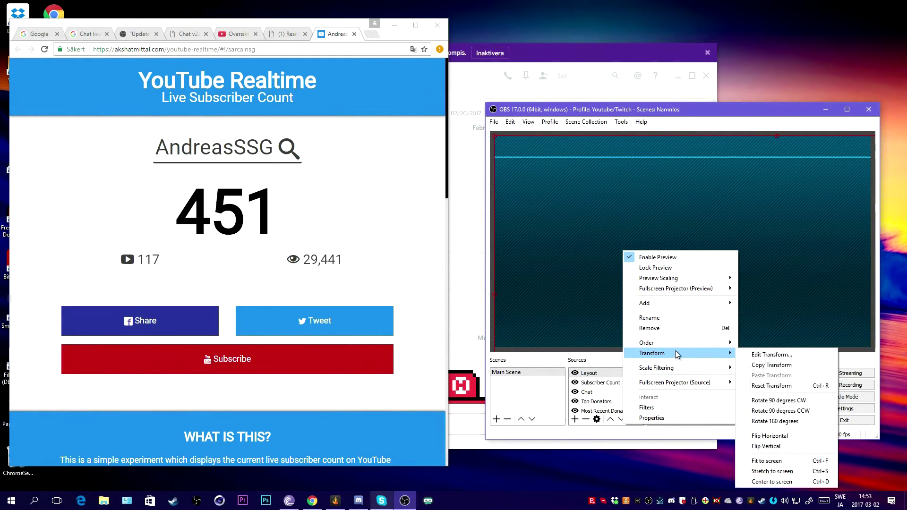
click(781, 462)
drag(589, 374, 604, 405)
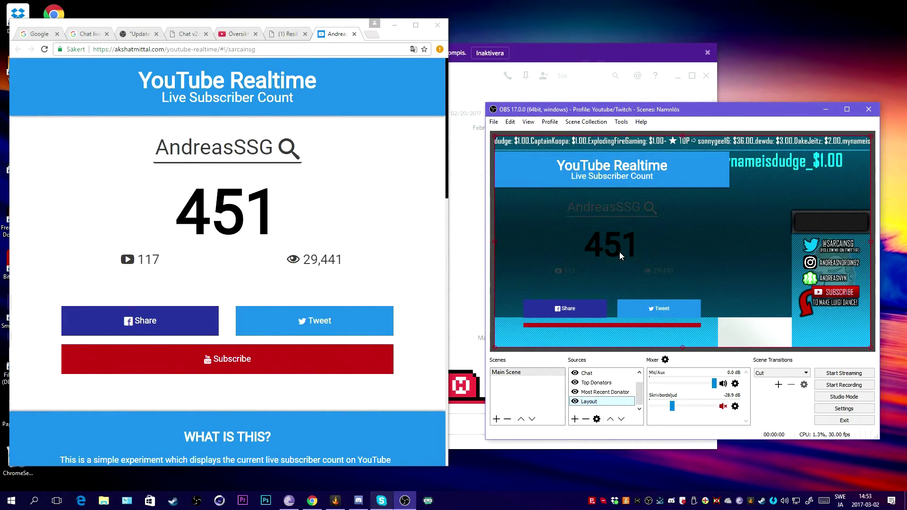
Move the Subscriber Count source slightly down and to the right in the preview
mouse_move(614, 256)
mouse_down()
mouse_move(640, 276)
mouse_move(626, 263)
mouse_up()
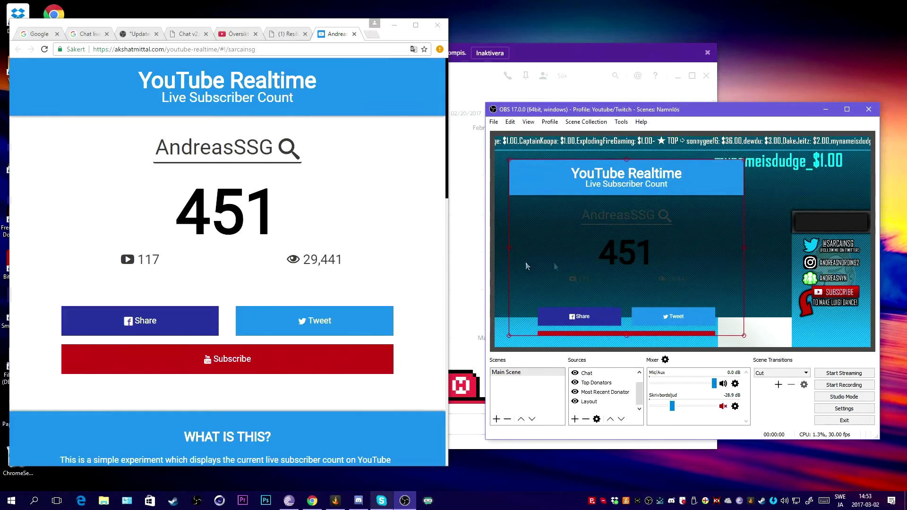
click(94, 234)
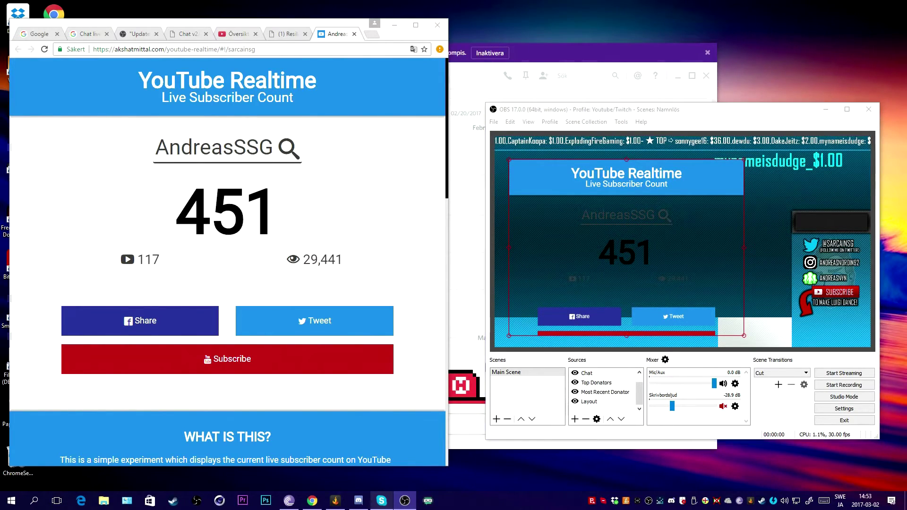
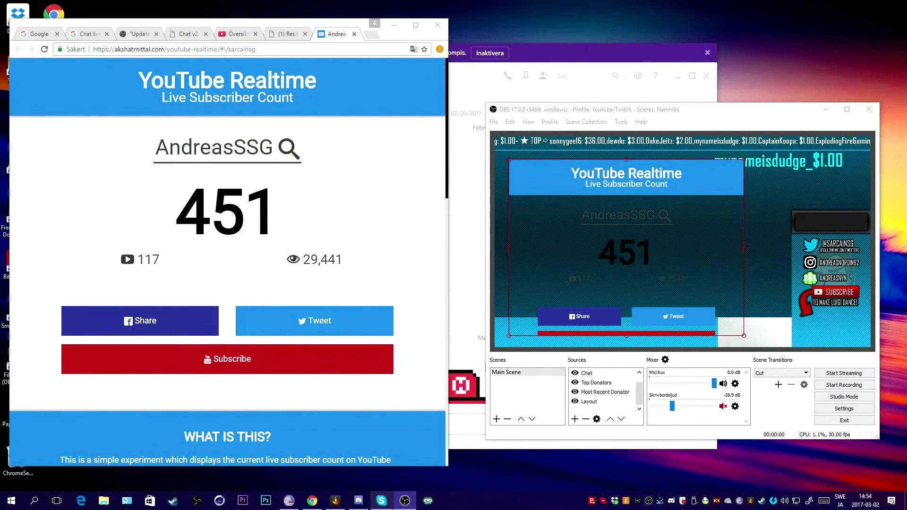
click(565, 355)
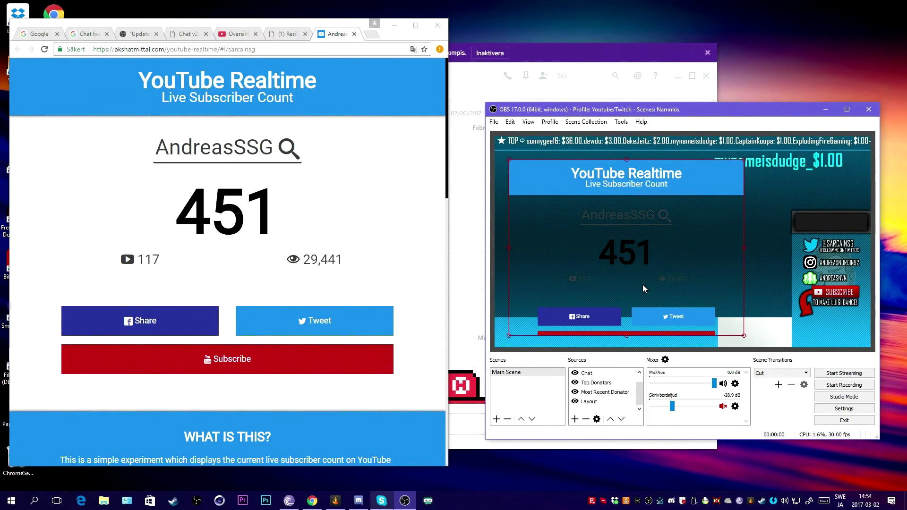
Replace the Subscriber Count source's CSS with the custom odometer stylesheet using font Agency FB, size 200px and color #000000
right_click(641, 271)
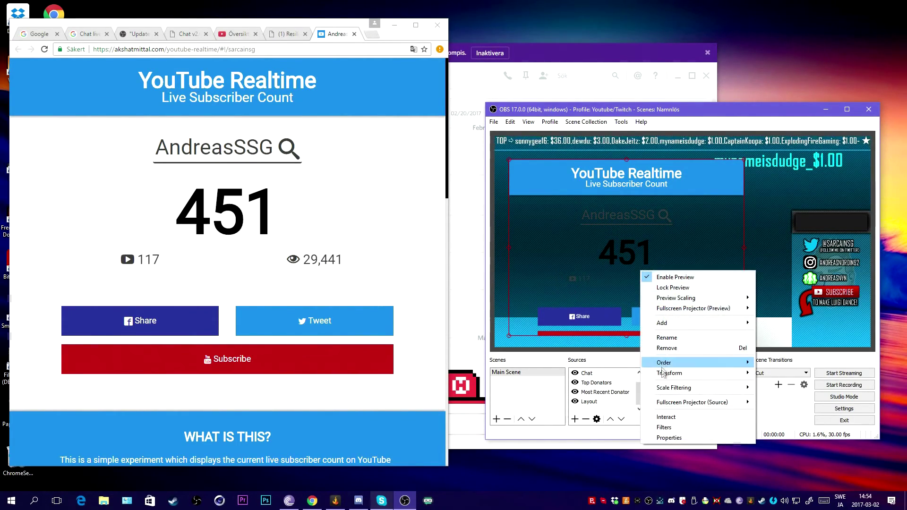
click(669, 438)
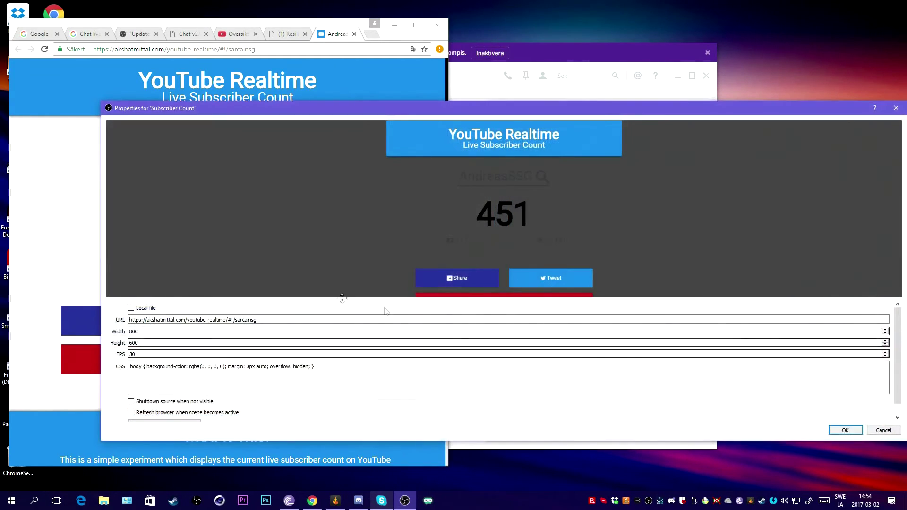
drag(344, 374, 84, 352)
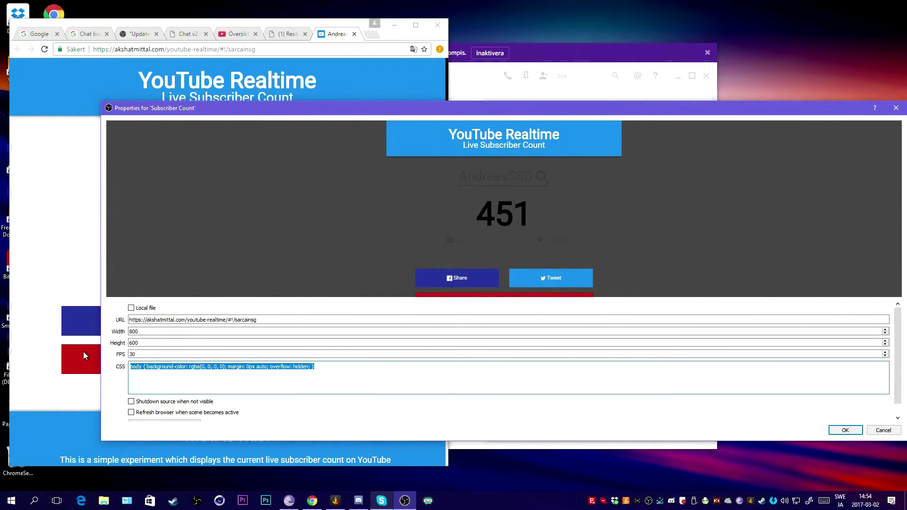
text(h1.splash-head.count.count_live.odometer.odometer-theme-minimal { font-family: Agency FB; font-size: 200px; color: #000000; })
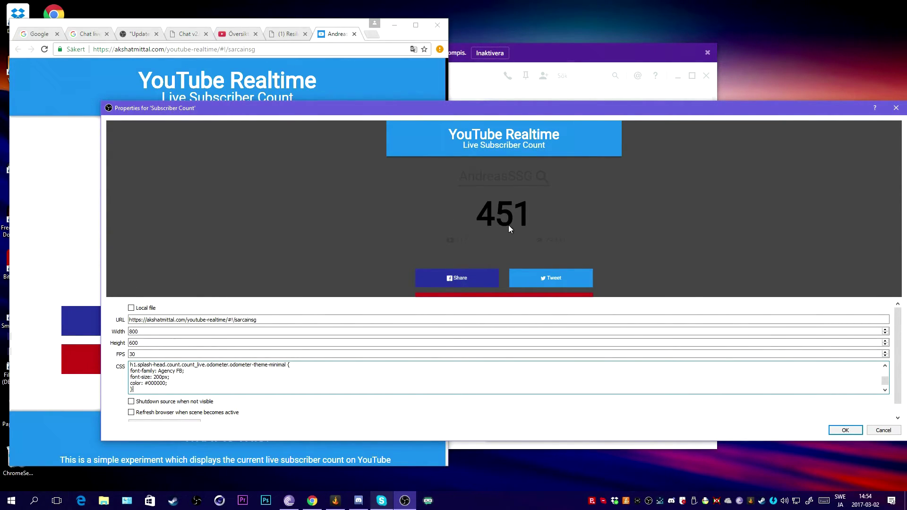
click(845, 430)
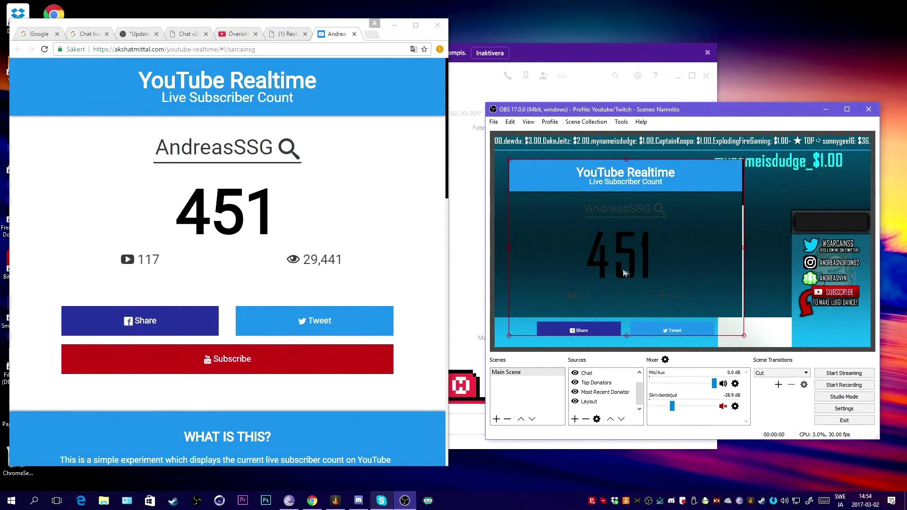
Change the counter's text color to white in the Subscriber Count source's custom CSS
right_click(633, 276)
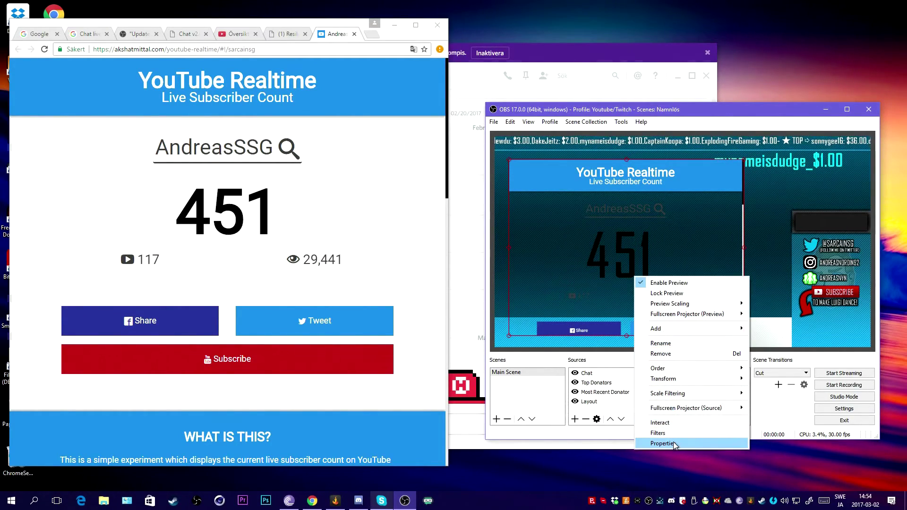
click(675, 444)
scroll(216, 382, down, 3)
scroll(216, 382, down, 3)
scroll(215, 382, up, 3)
scroll(216, 382, down, 1)
scroll(184, 369, up, 1)
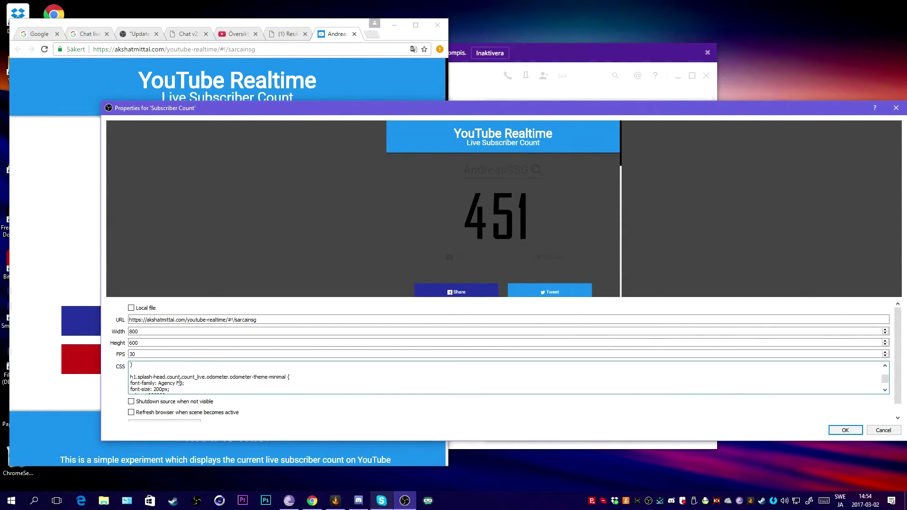
drag(166, 384, 160, 386)
scroll(204, 382, down, 1)
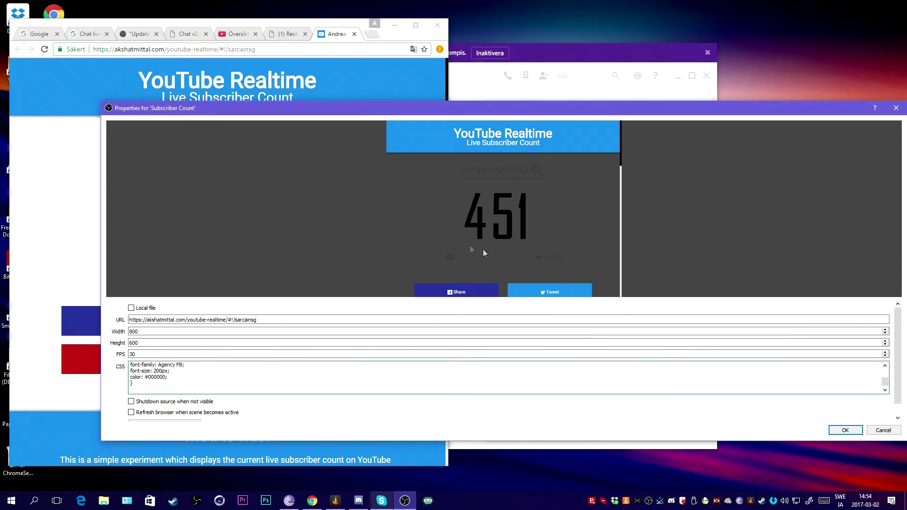
click(260, 378)
click(859, 432)
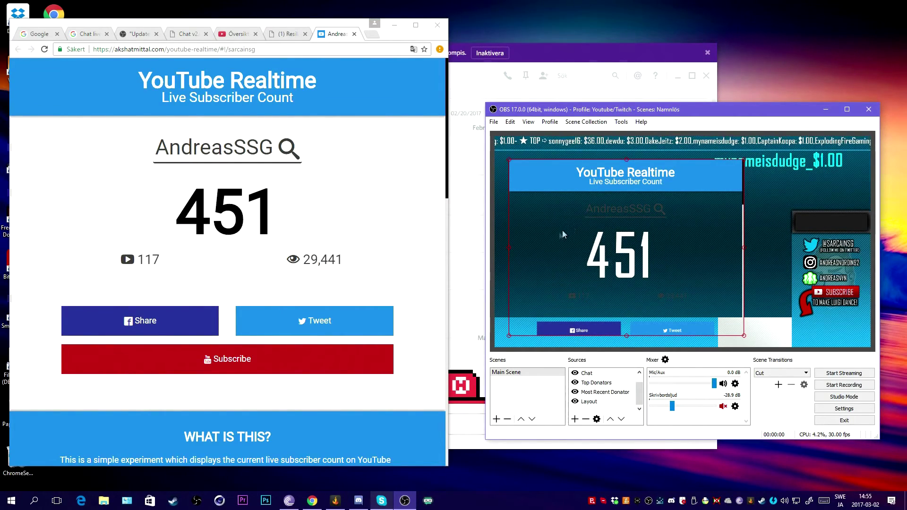
Add a Crop/Pad filter with its default name to the Subscriber Count source
right_click(636, 277)
click(662, 433)
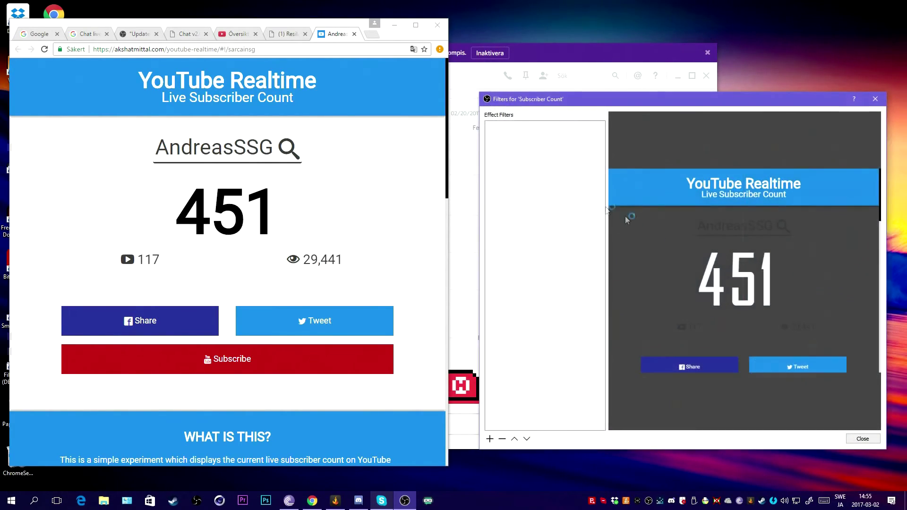
click(490, 440)
click(529, 371)
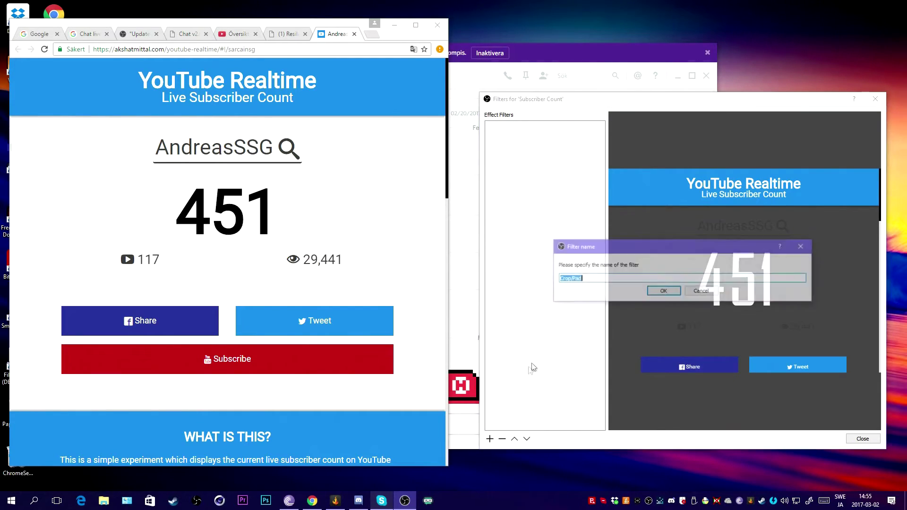
click(662, 292)
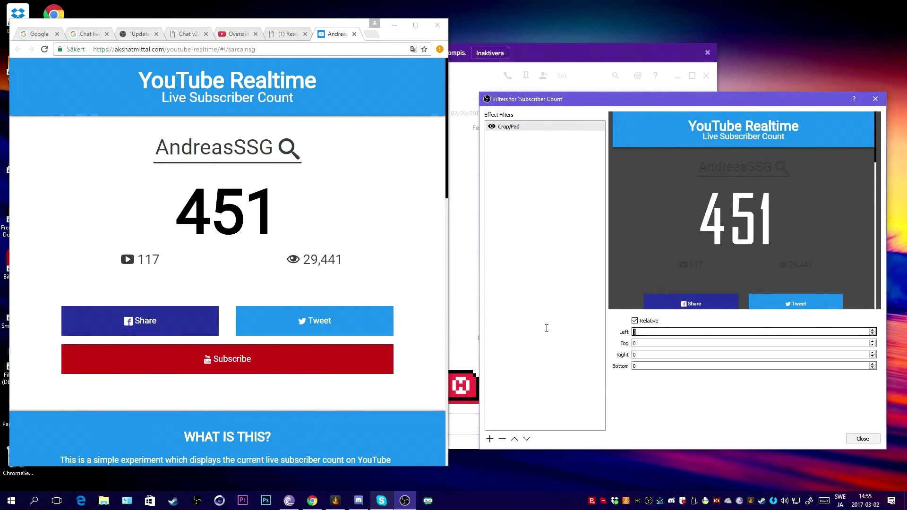
Set the Crop/Pad filter's left crop to 260 so the cut sits just beside the first digit
text(3)
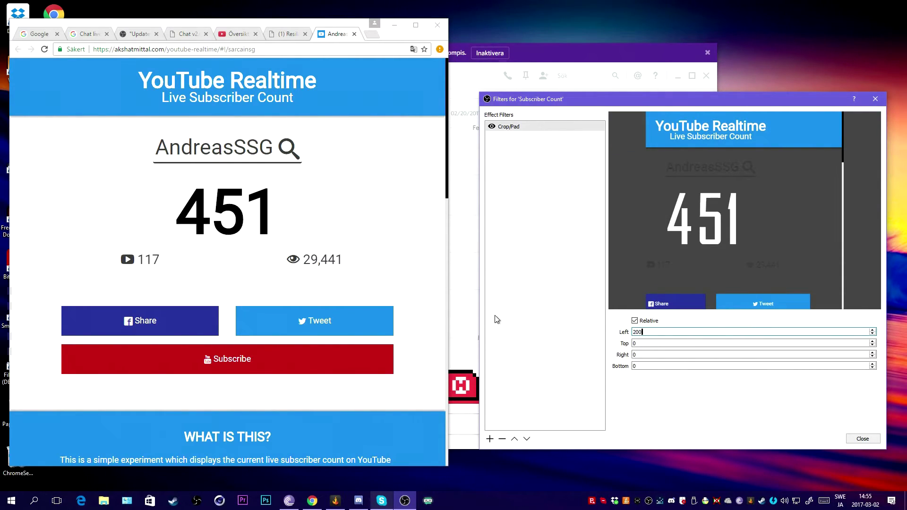
text(00)
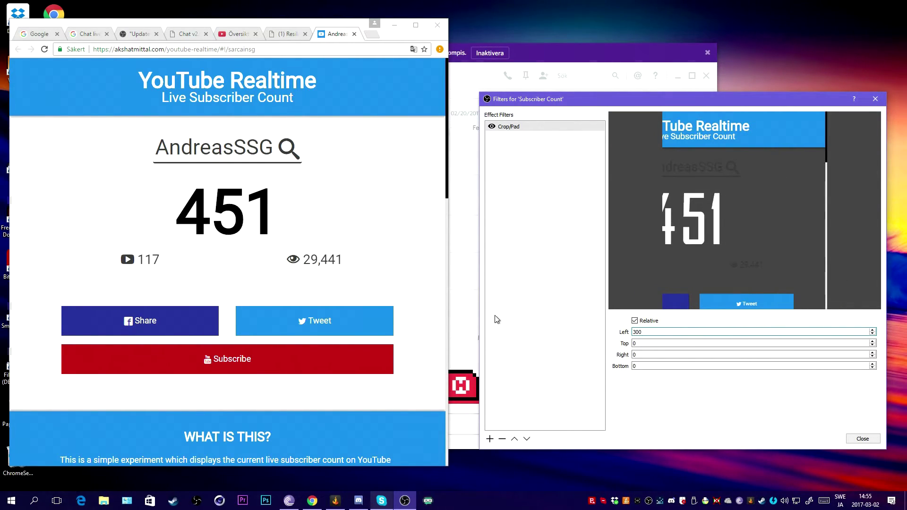
key(BackSpace)
key(BackSpace)
key(BackSpace)
text(280)
key(BackSpace)
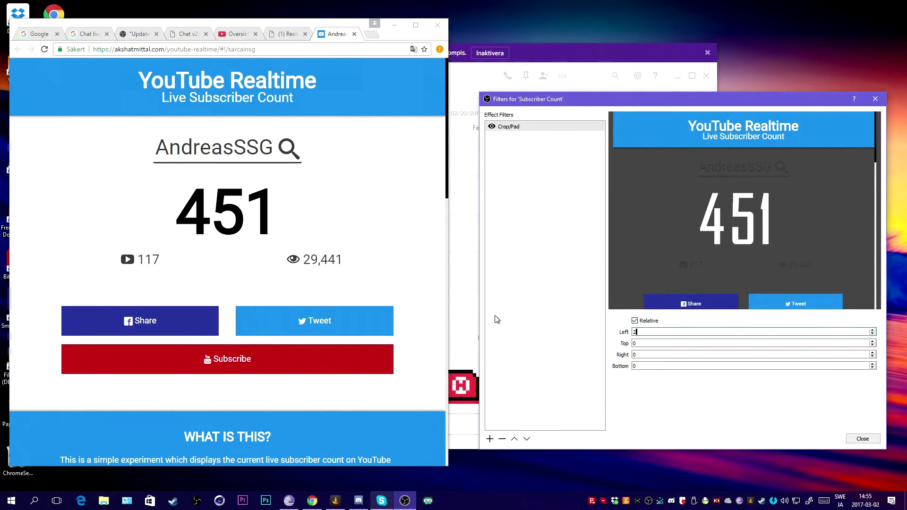
text(50)
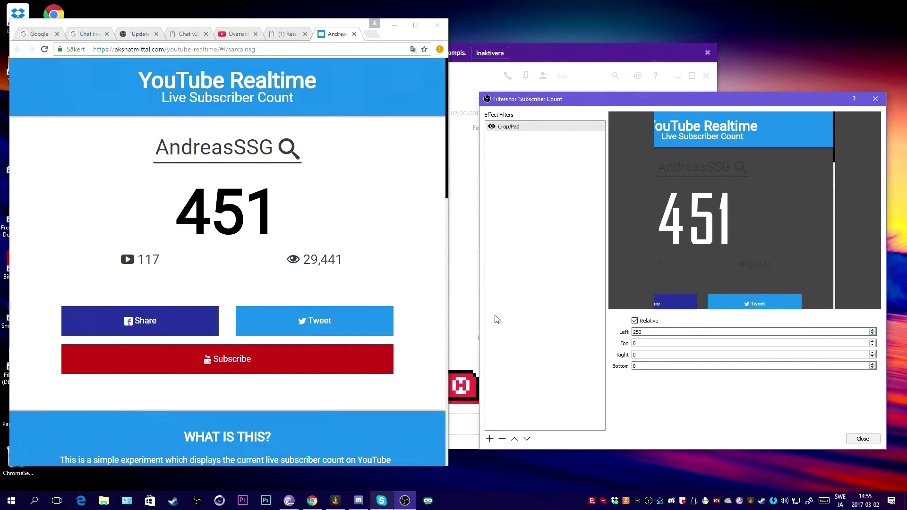
key(BackSpace)
key(BackSpace)
text(60)
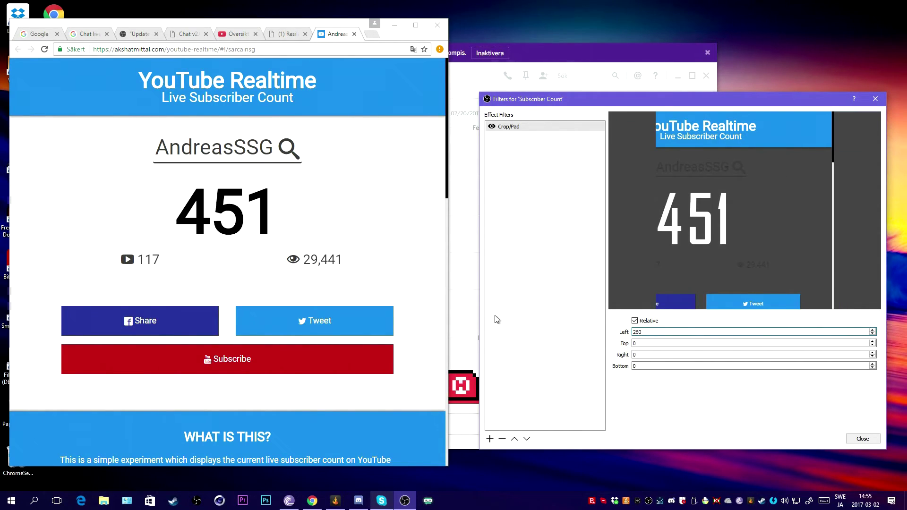
Set the Crop/Pad filter's right crop to 260, matching the left side
key(ctrl+a)
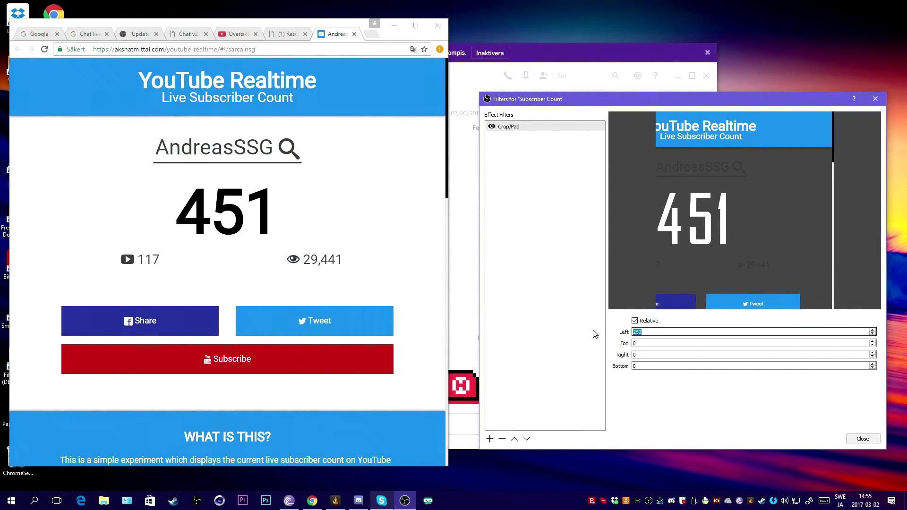
key(Tab)
key(Tab)
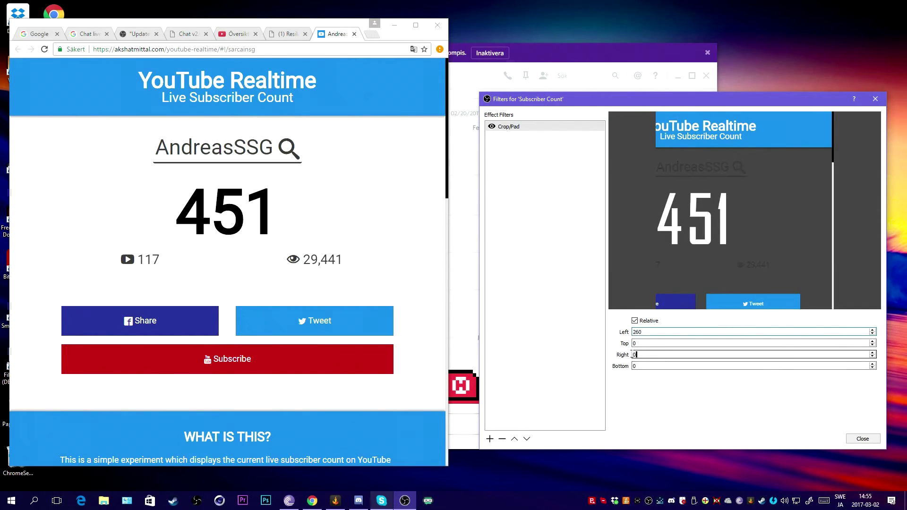
text(260)
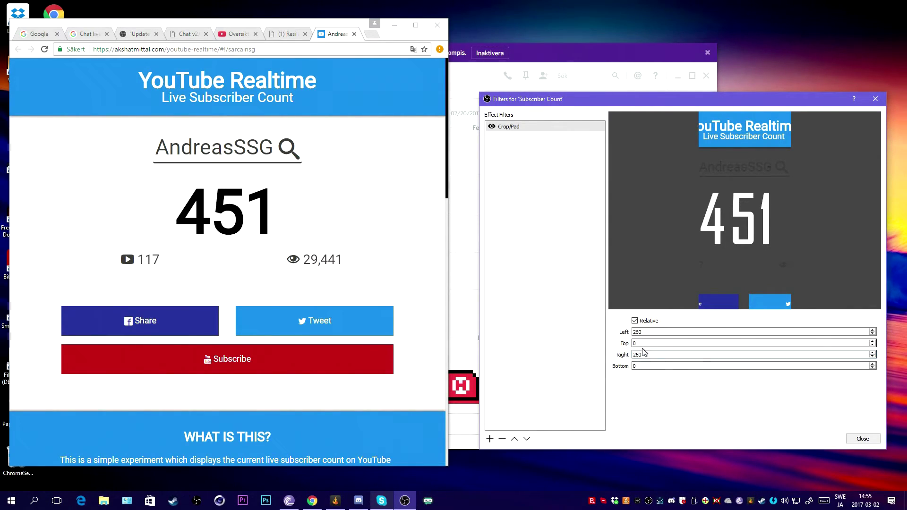
Set the Crop/Pad filter's top crop to 230 to cut off the page header and channel name
text(260)
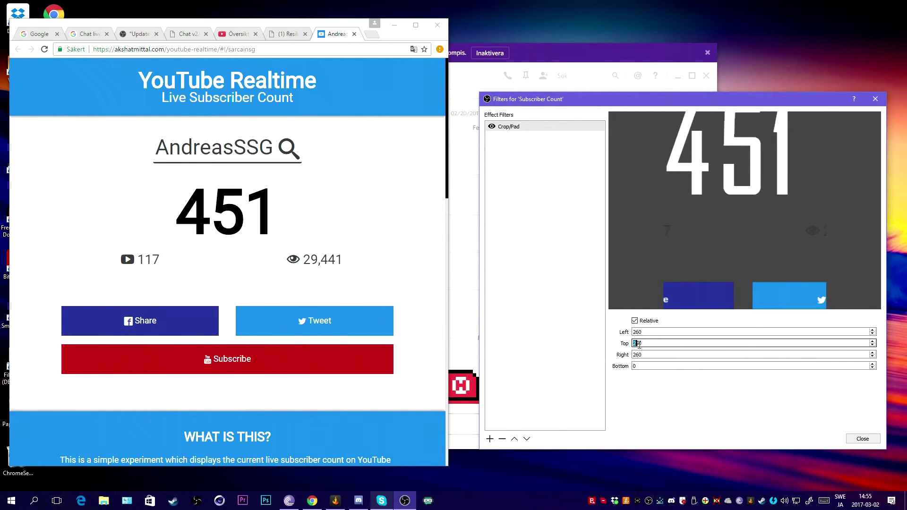
text(2)
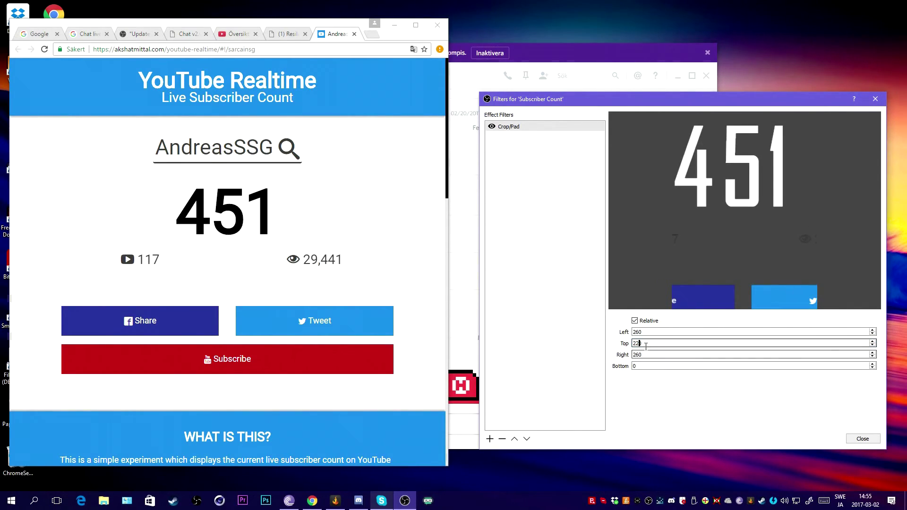
key(shift+Left)
text(3)
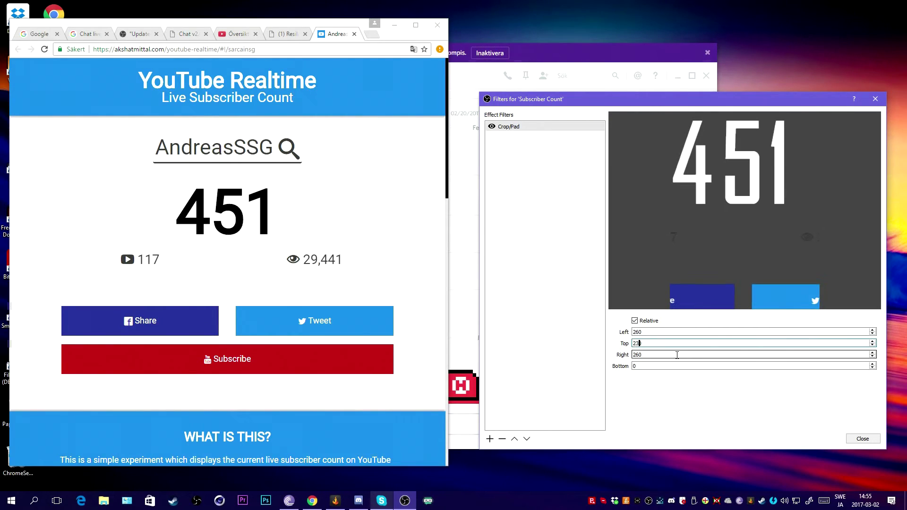
Set the Crop/Pad filter's bottom crop to 180 to cut away everything below the subscriber number
double_click(643, 366)
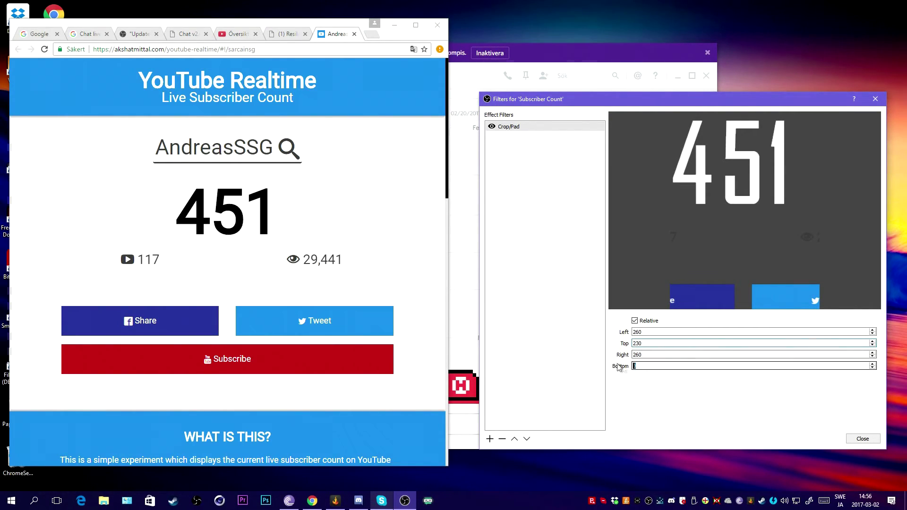
text(230)
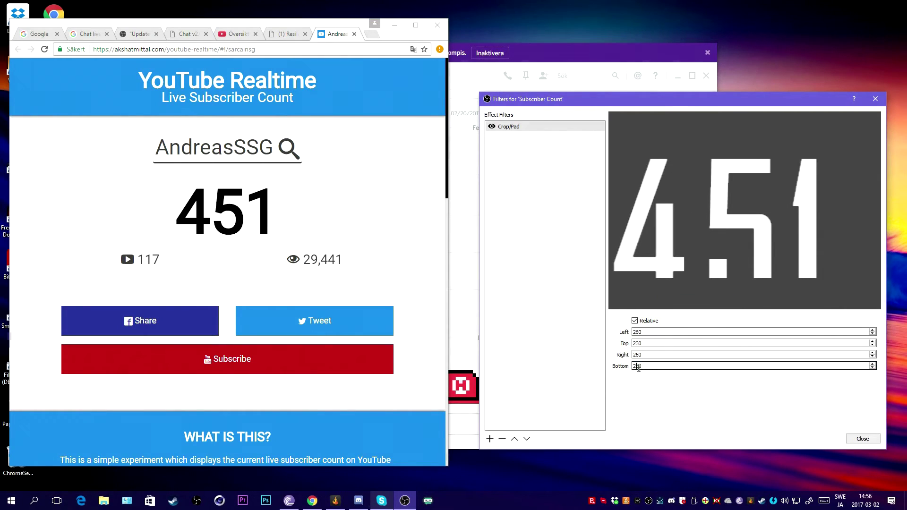
text(0)
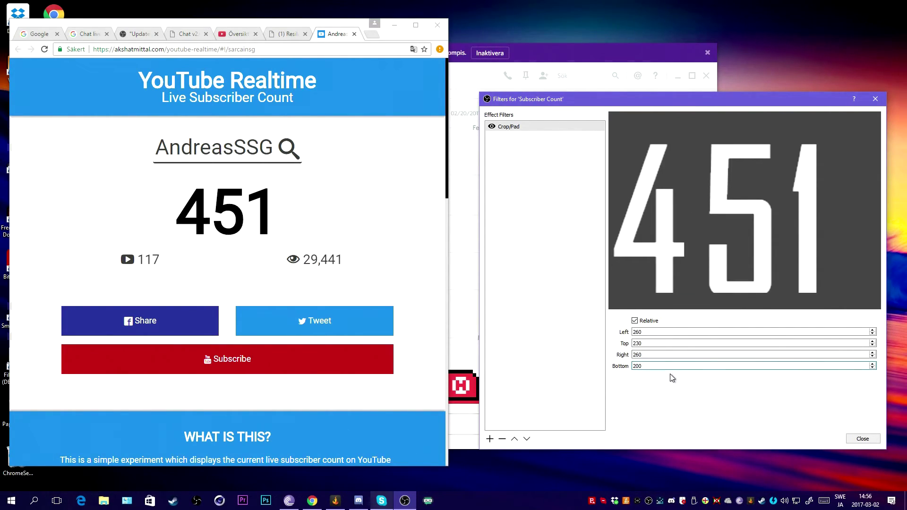
drag(637, 368, 633, 368)
text(1)
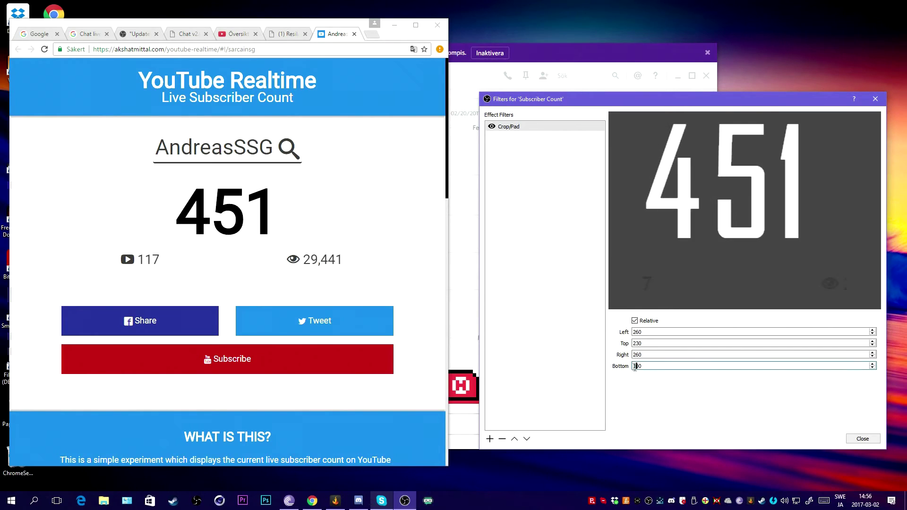
text(8)
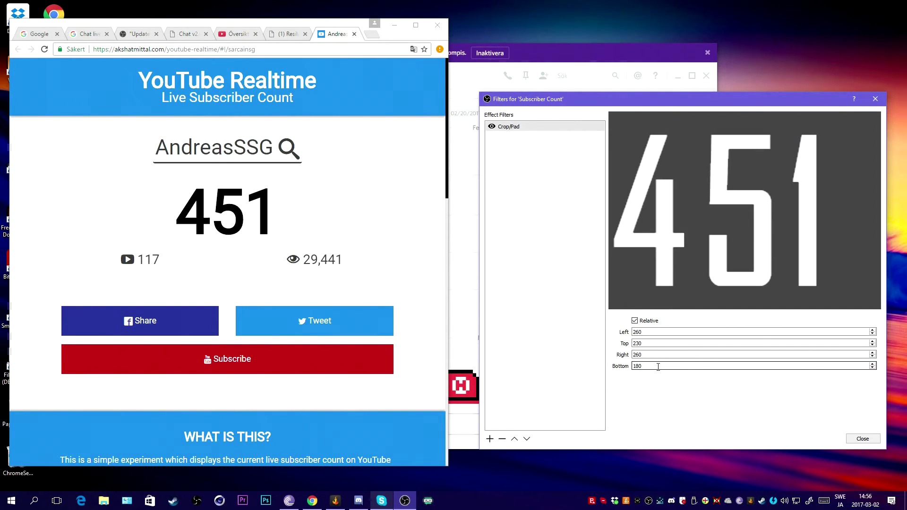
Close the Subscriber Count filters and move the cropped subscriber number to the middle of the dark area of the scene
drag(698, 91, 697, 116)
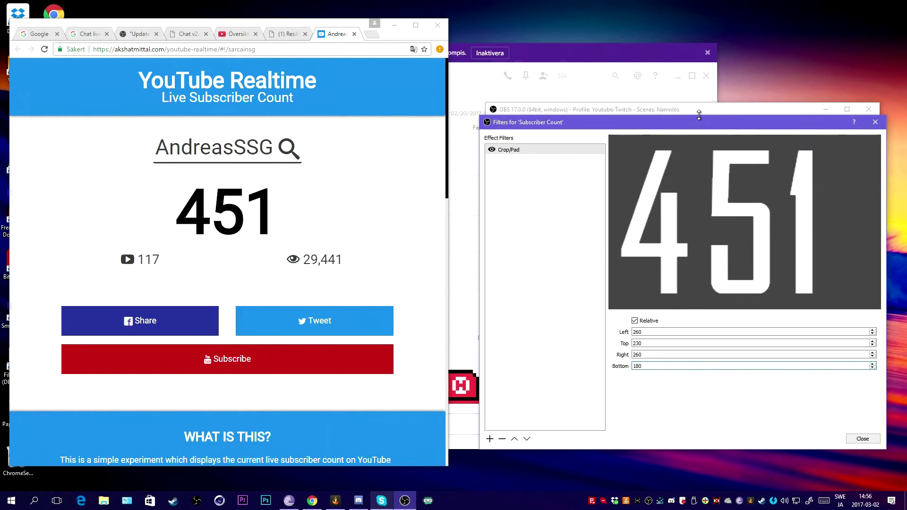
click(862, 439)
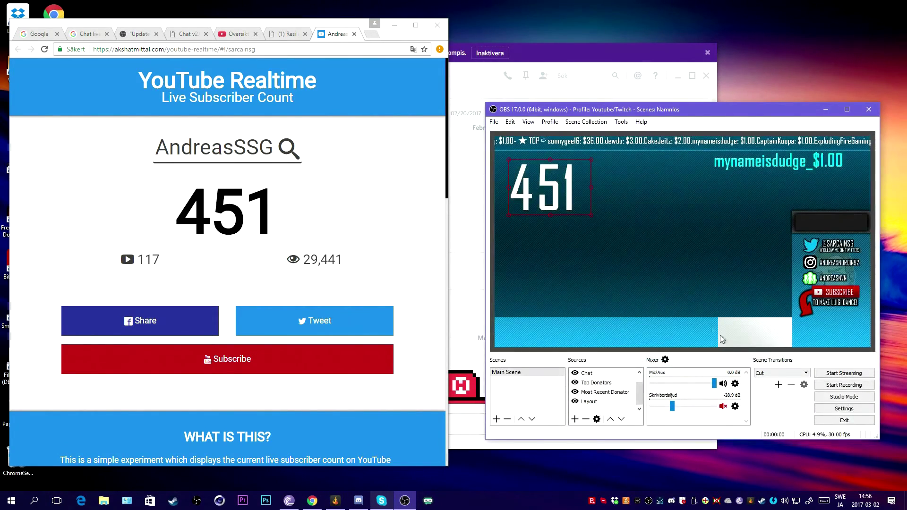
drag(530, 199, 591, 254)
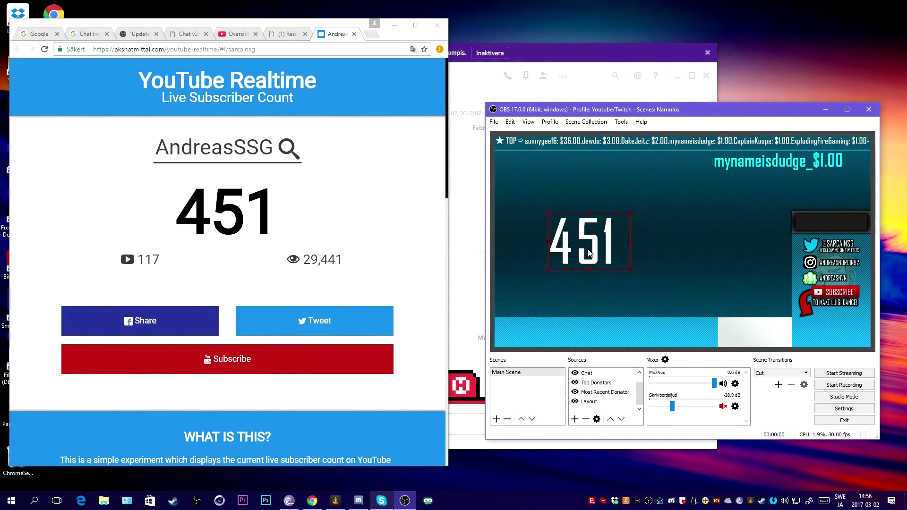
Add a new Text (GDI+) source named Sub Goal to the Main Scene
click(575, 419)
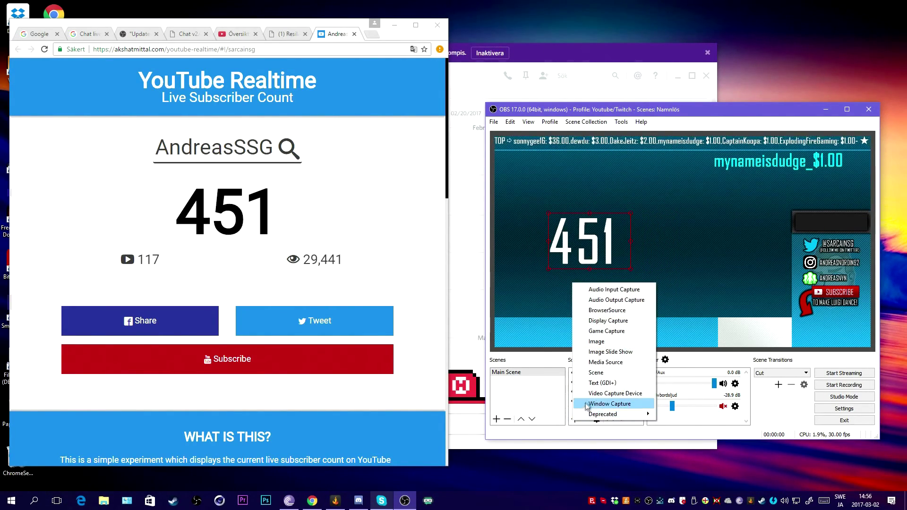
click(614, 383)
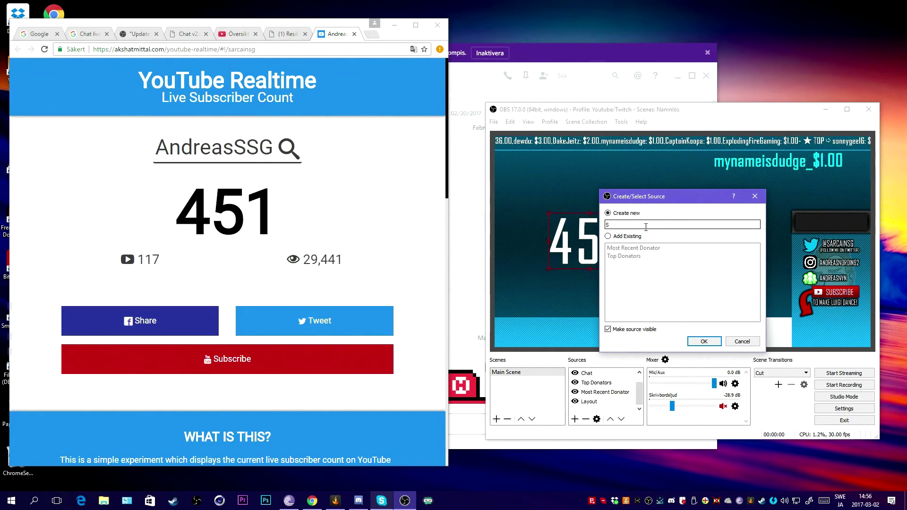
text(S)
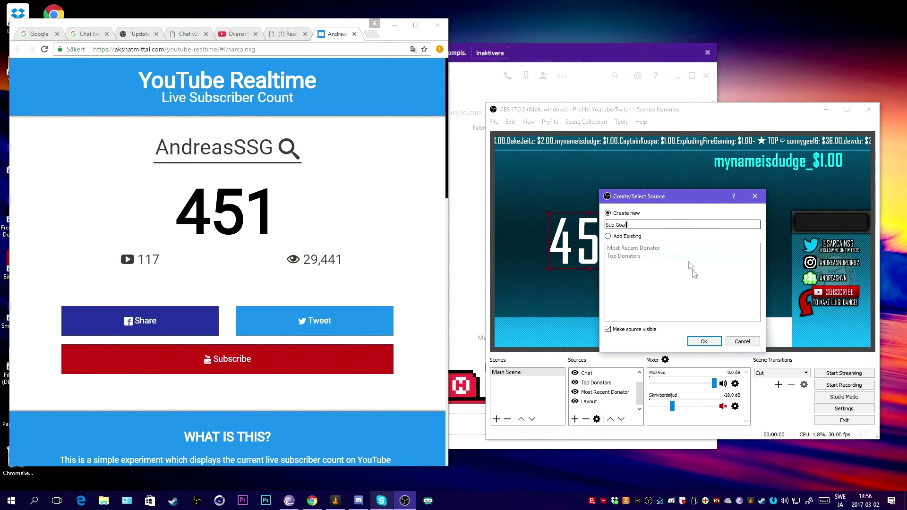
click(714, 342)
Switch the keyboard layout to Swedish and enter /500 as the Sub Goal text
click(343, 355)
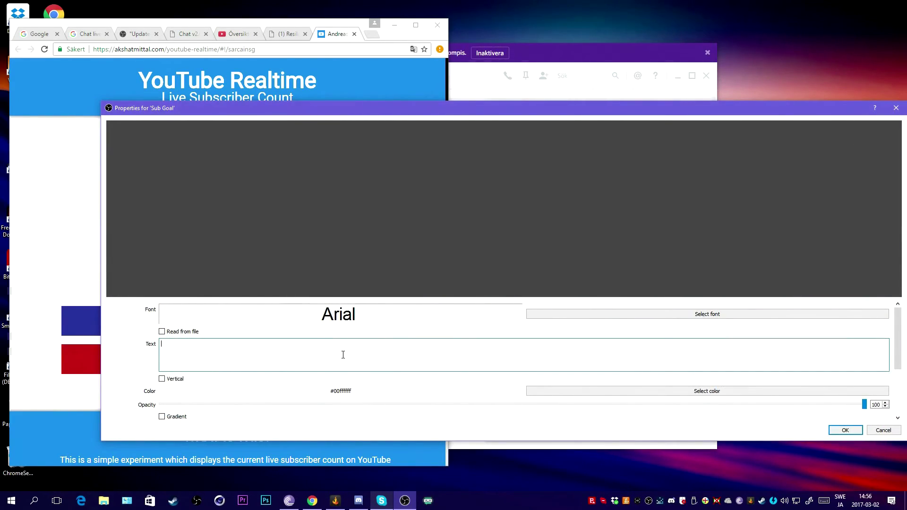
text(&)
key(BackSpace)
key(super+space)
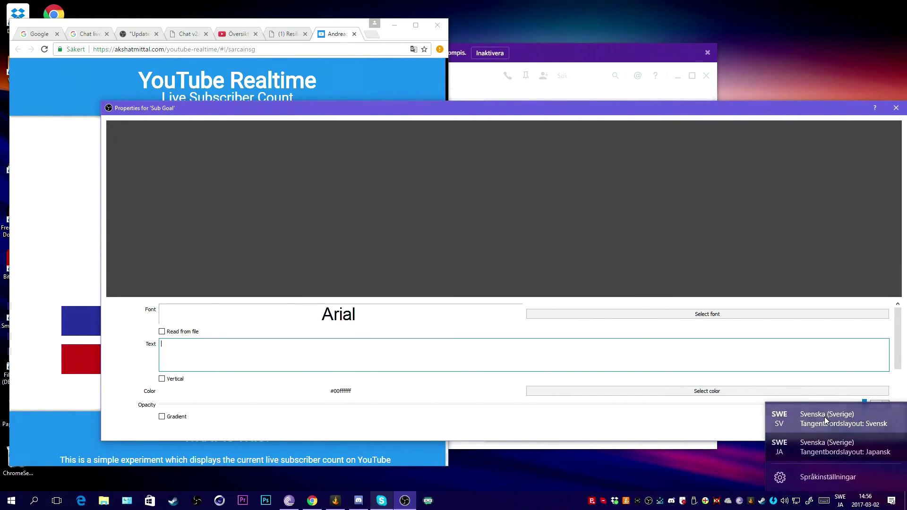
text(/)
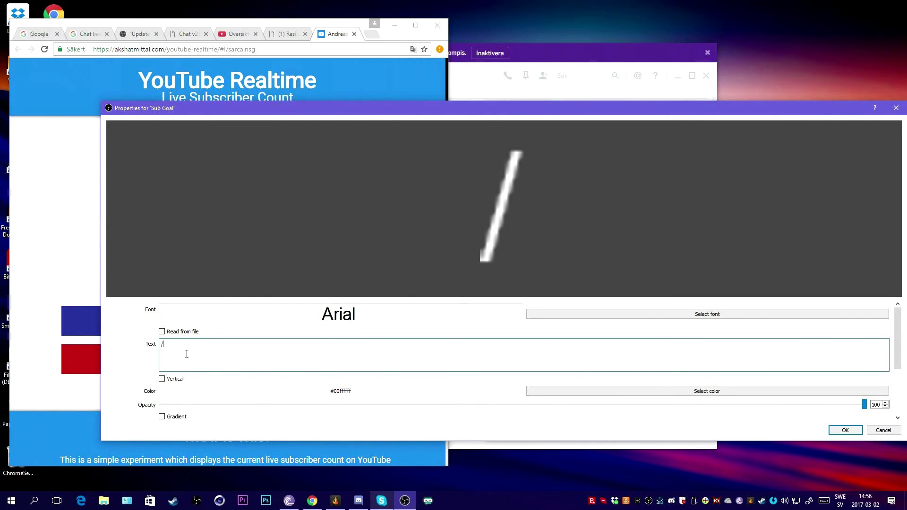
text(500)
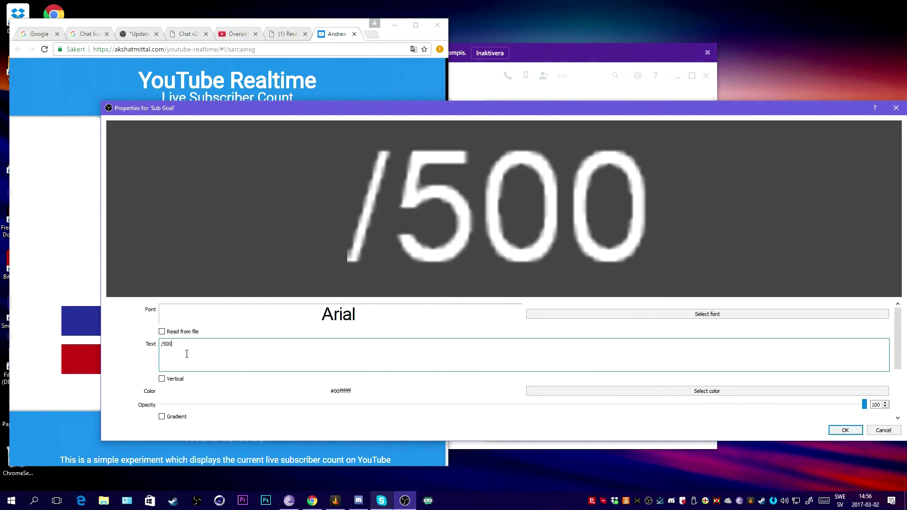
Set the Sub Goal font to Agency FB, Bold, size 200, and accept the source properties
click(580, 314)
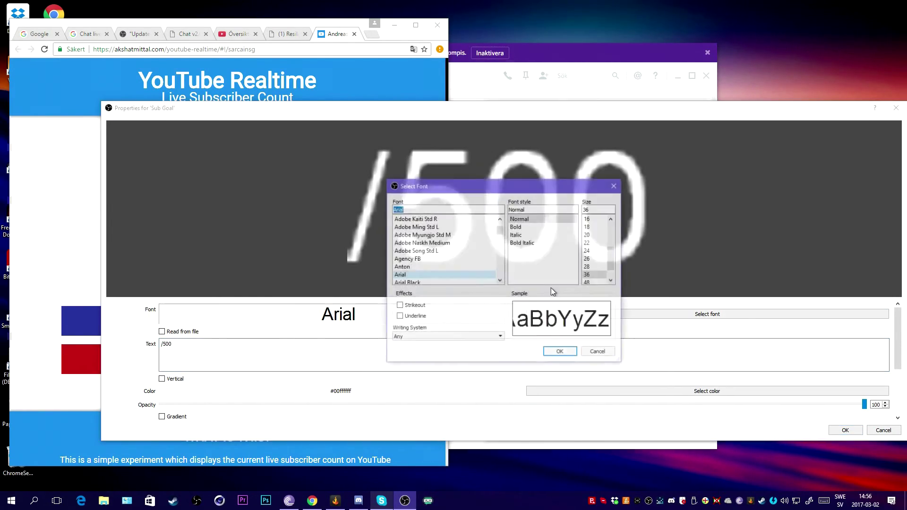
click(415, 259)
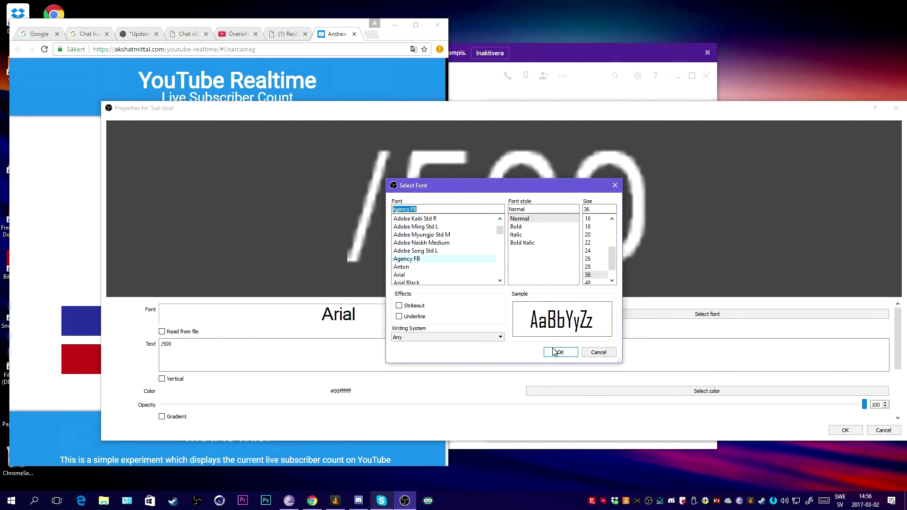
click(527, 231)
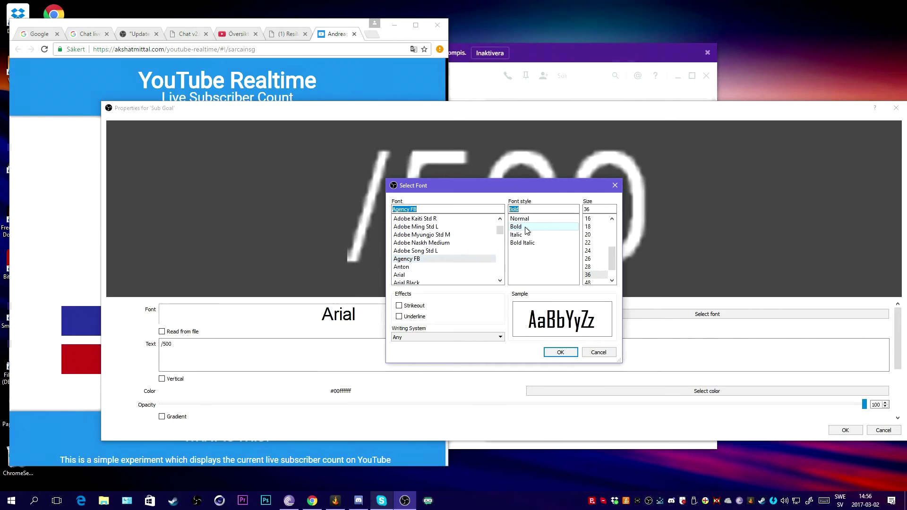
drag(616, 261, 613, 267)
click(588, 274)
text(200)
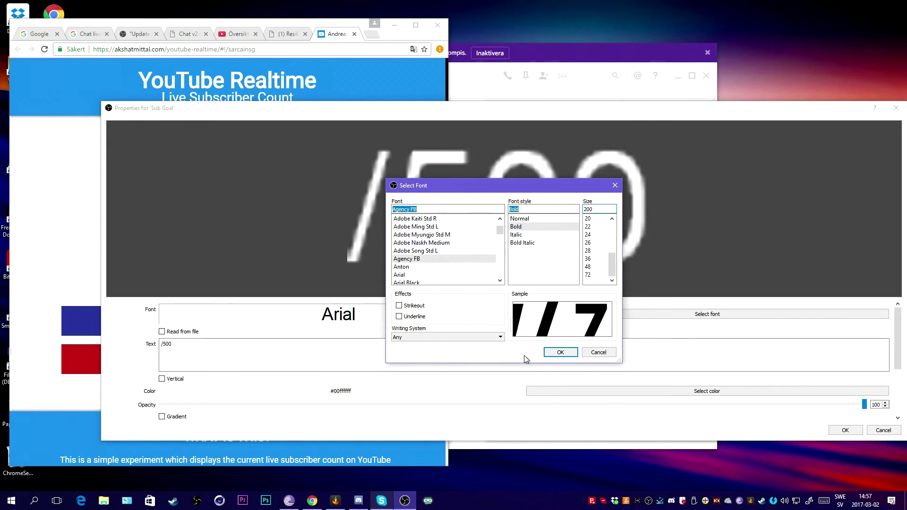
click(560, 353)
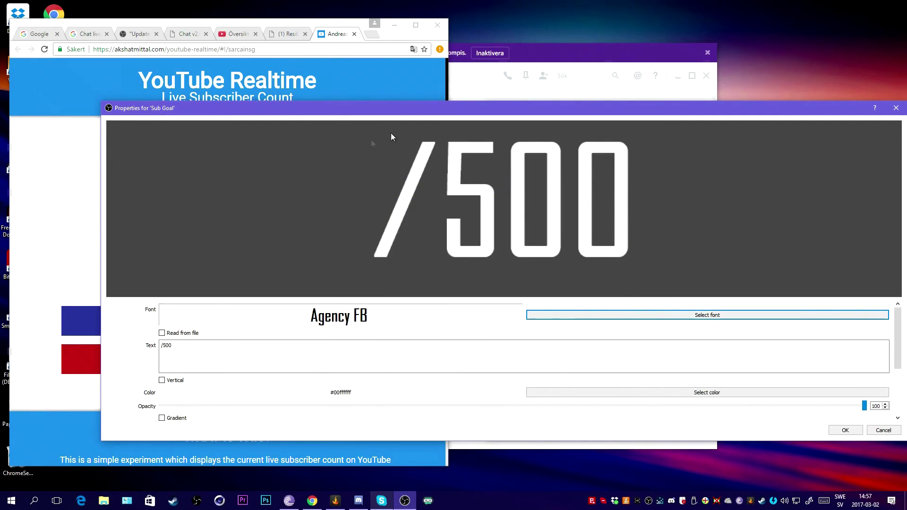
click(845, 430)
Scale the Sub Goal text to match the subscriber number's height and place it directly after the last digit
drag(553, 203, 627, 259)
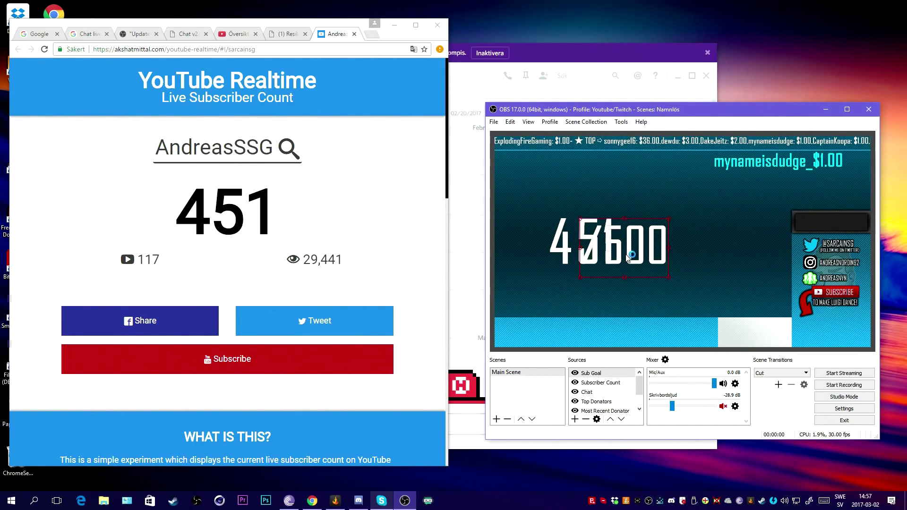
drag(581, 220, 568, 215)
mouse_move(605, 243)
mouse_down()
mouse_move(661, 244)
mouse_move(588, 246)
mouse_up()
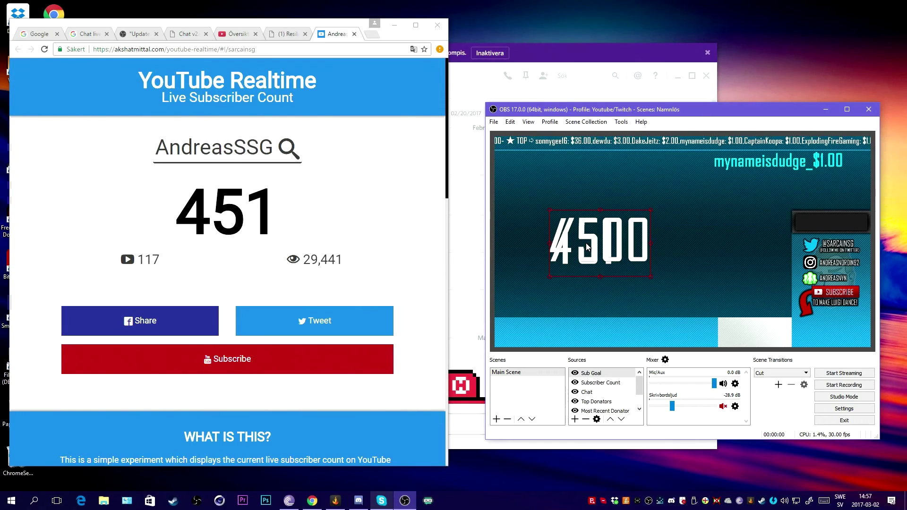
drag(652, 277, 690, 260)
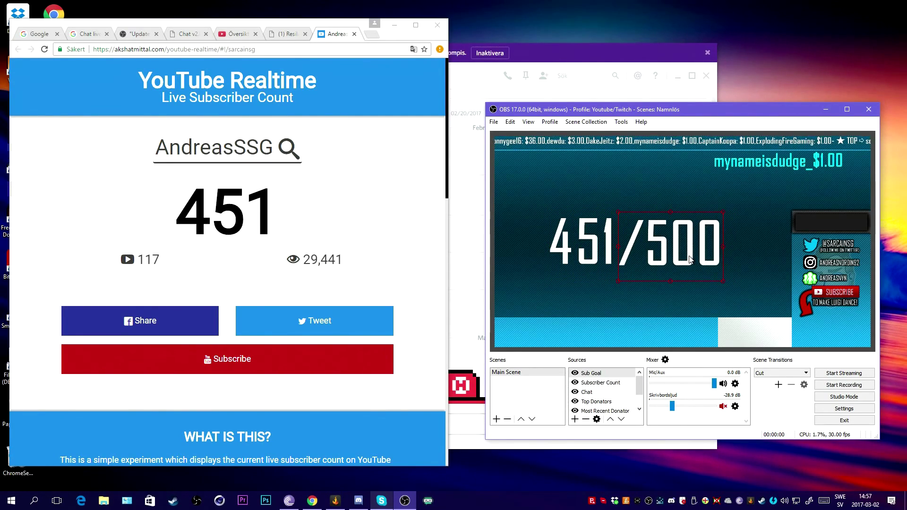
click(679, 306)
click(602, 262)
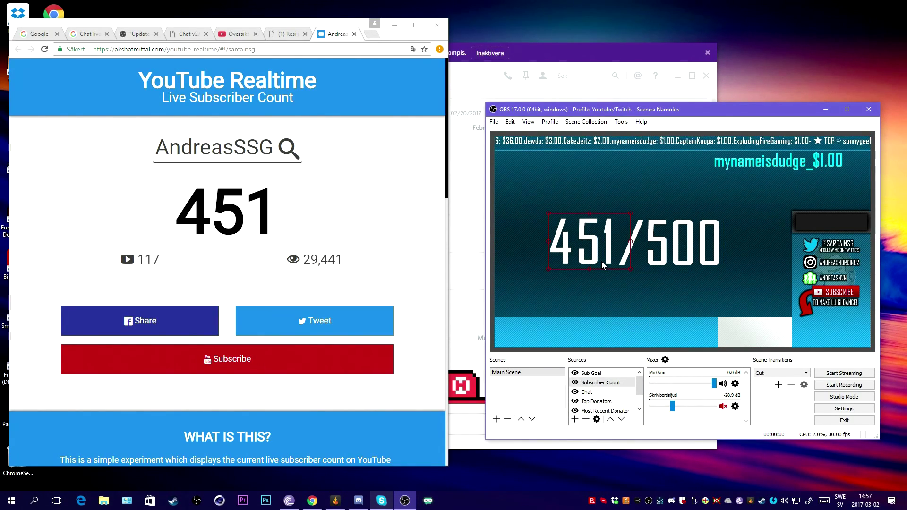
click(692, 337)
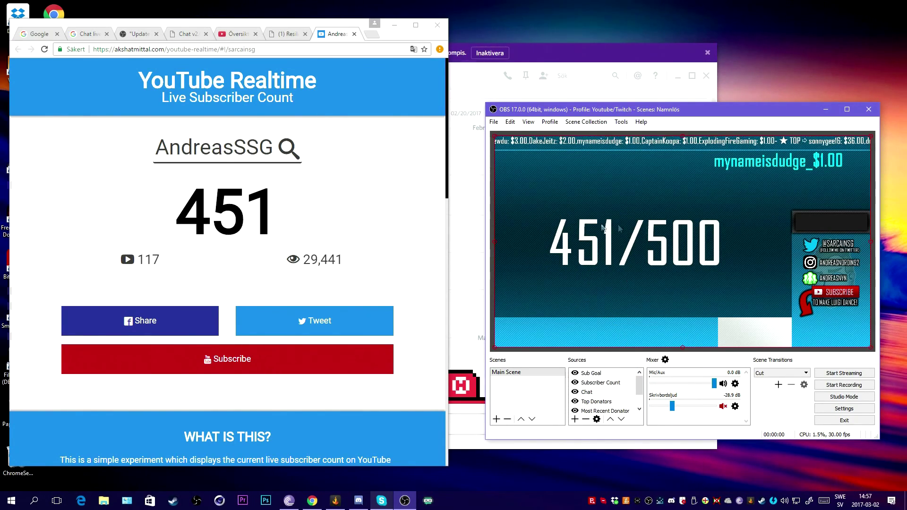
Switch to Chrome and close the Bredband2 survey tab
click(310, 37)
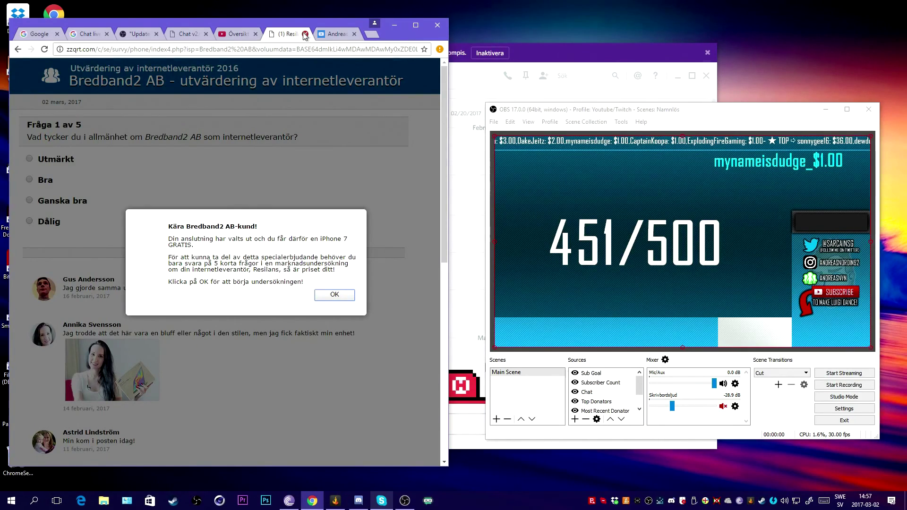
click(305, 34)
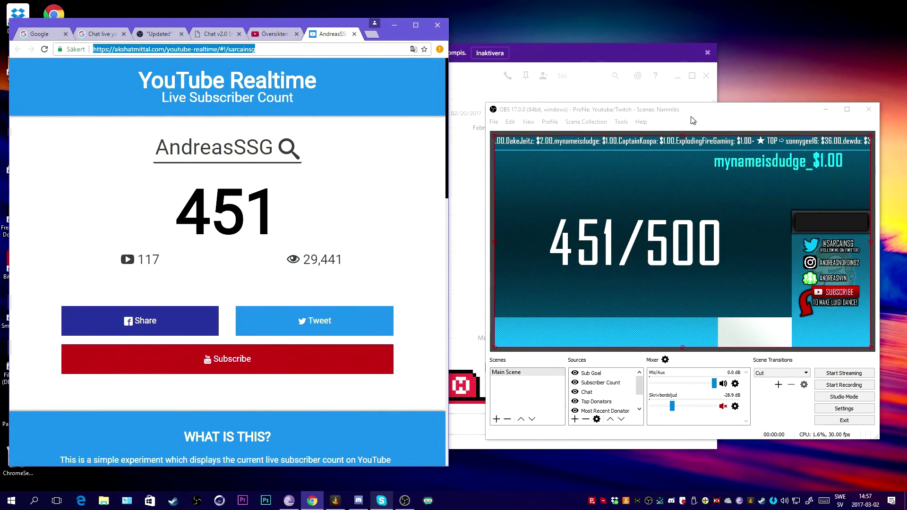
Return to OBS and nudge the Subscriber Count source slightly down to line up with the /500 text
click(665, 165)
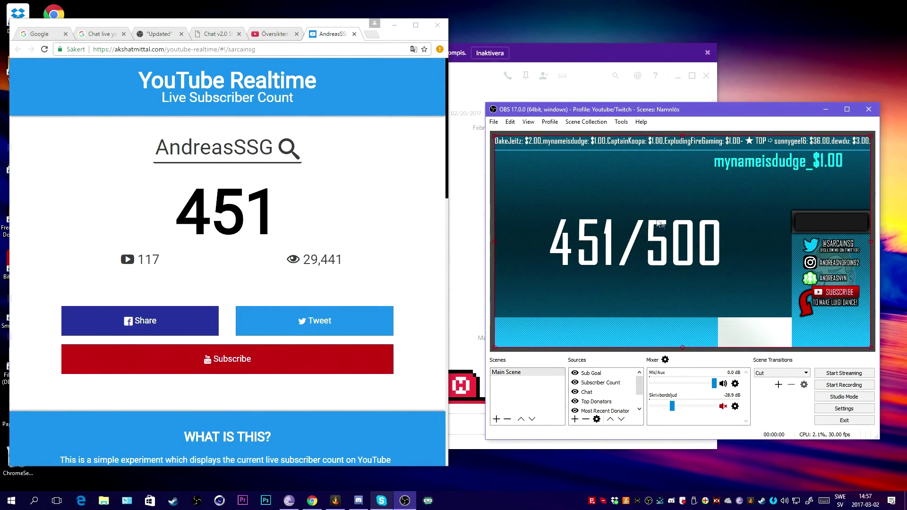
drag(622, 246, 583, 246)
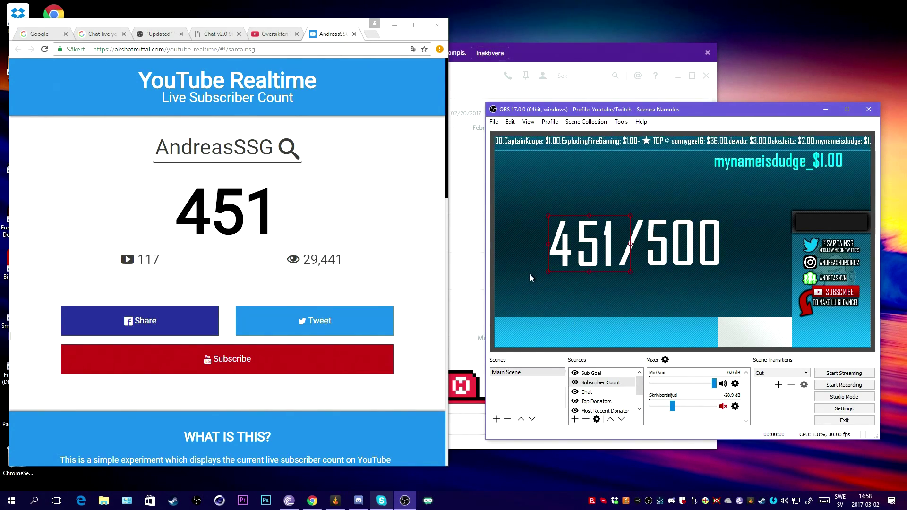
click(490, 327)
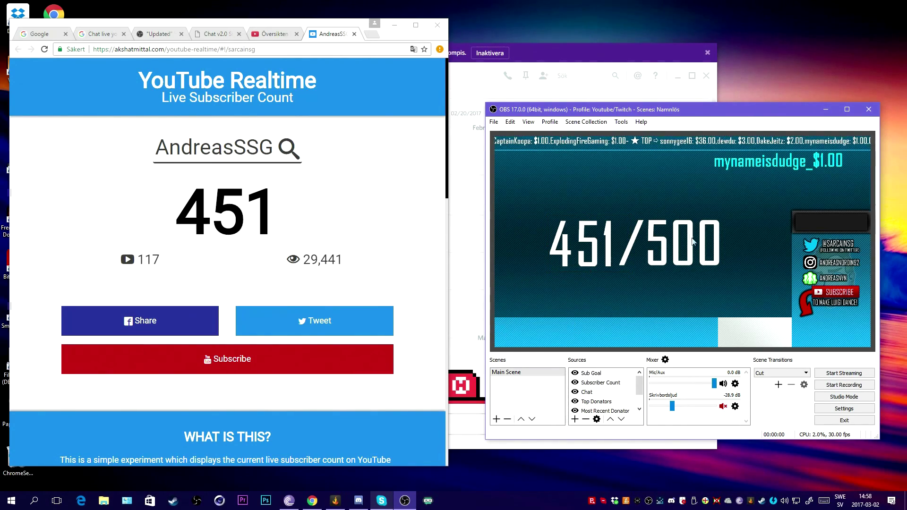